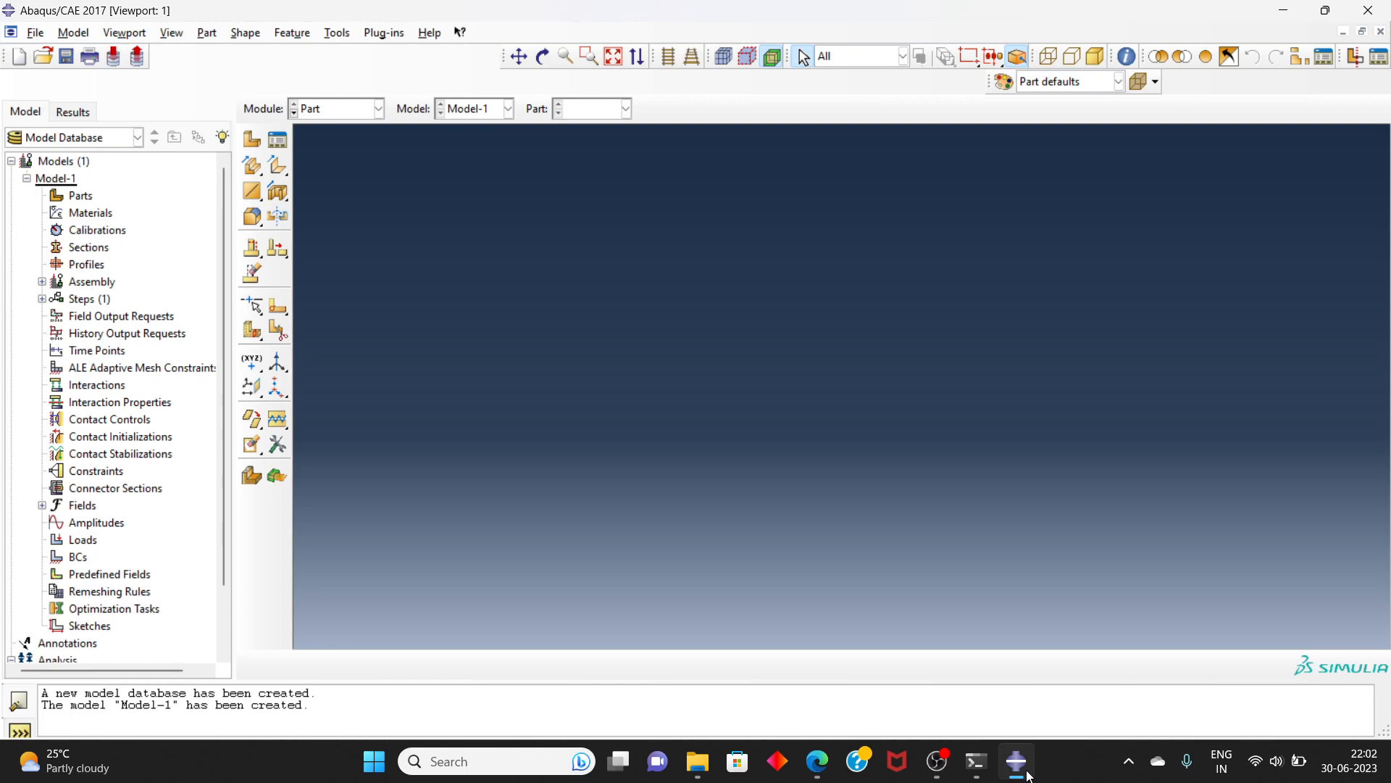
Step: Review the problem statement slide in Google Slides and check the current work directory in Abaqus/CAE
left_click(1016, 761)
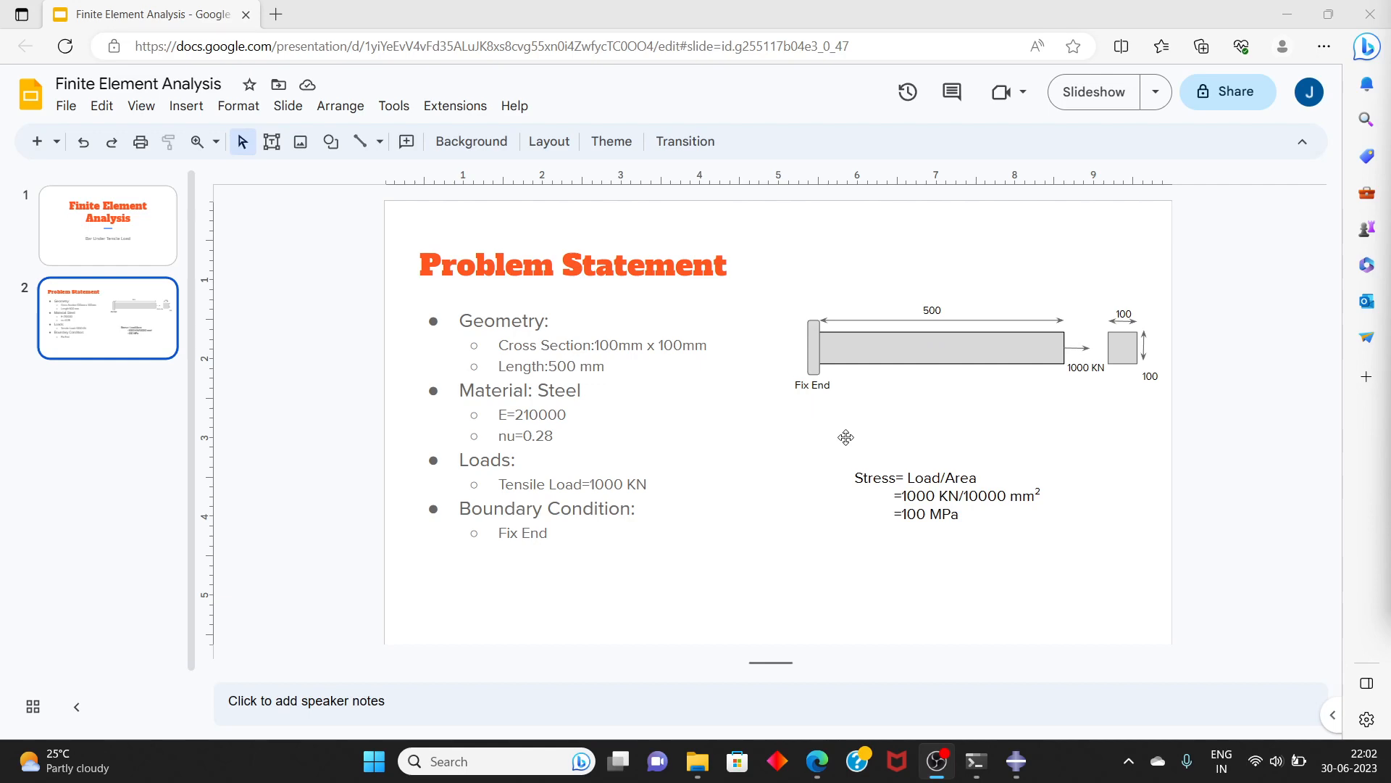
left_click(1022, 761)
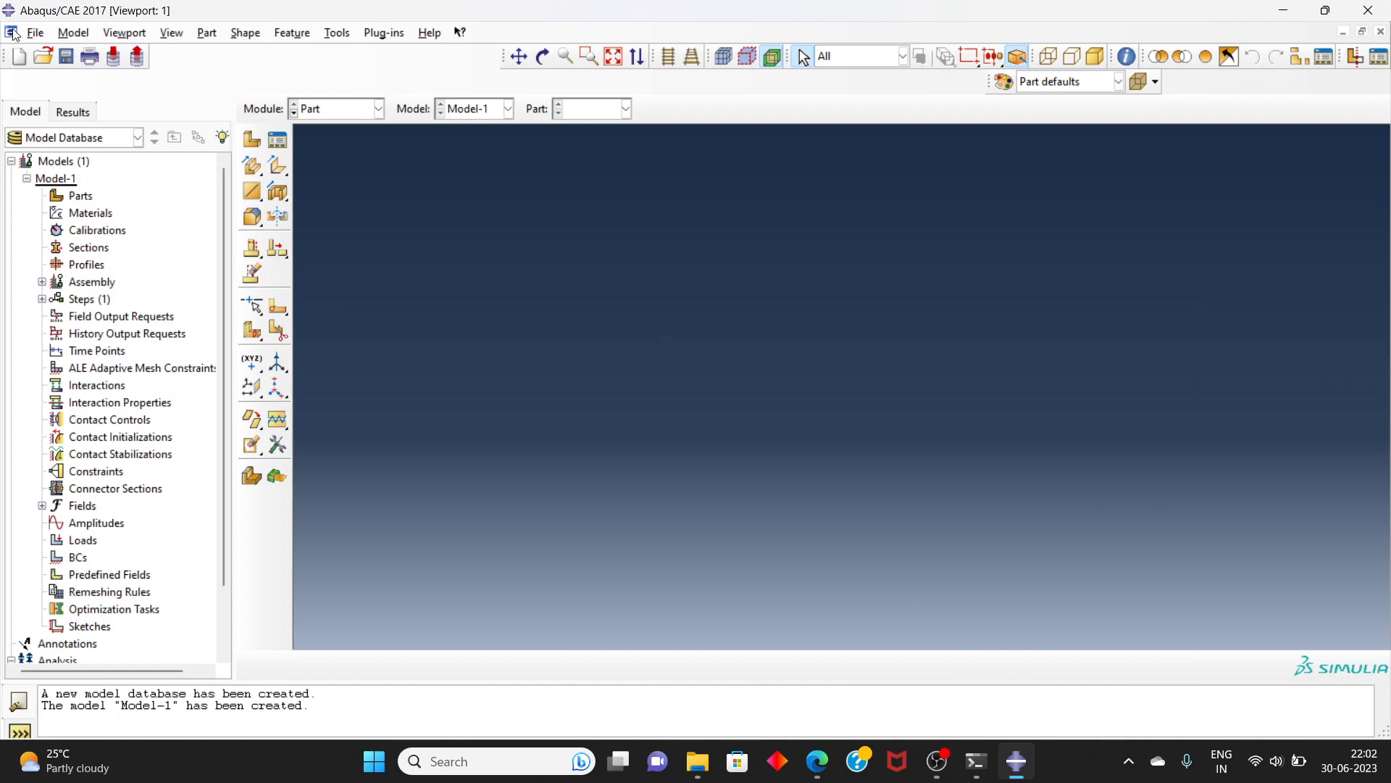
left_click(34, 33)
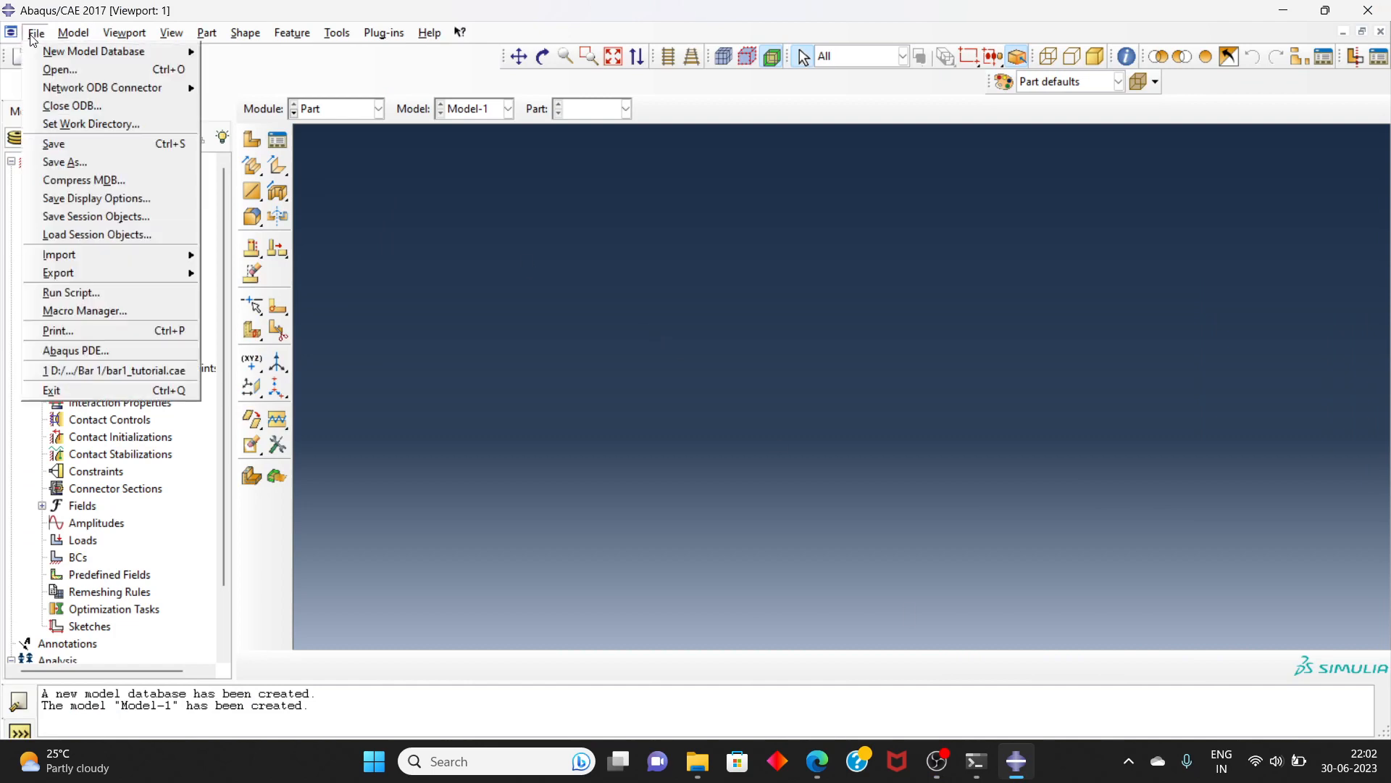
left_click(105, 124)
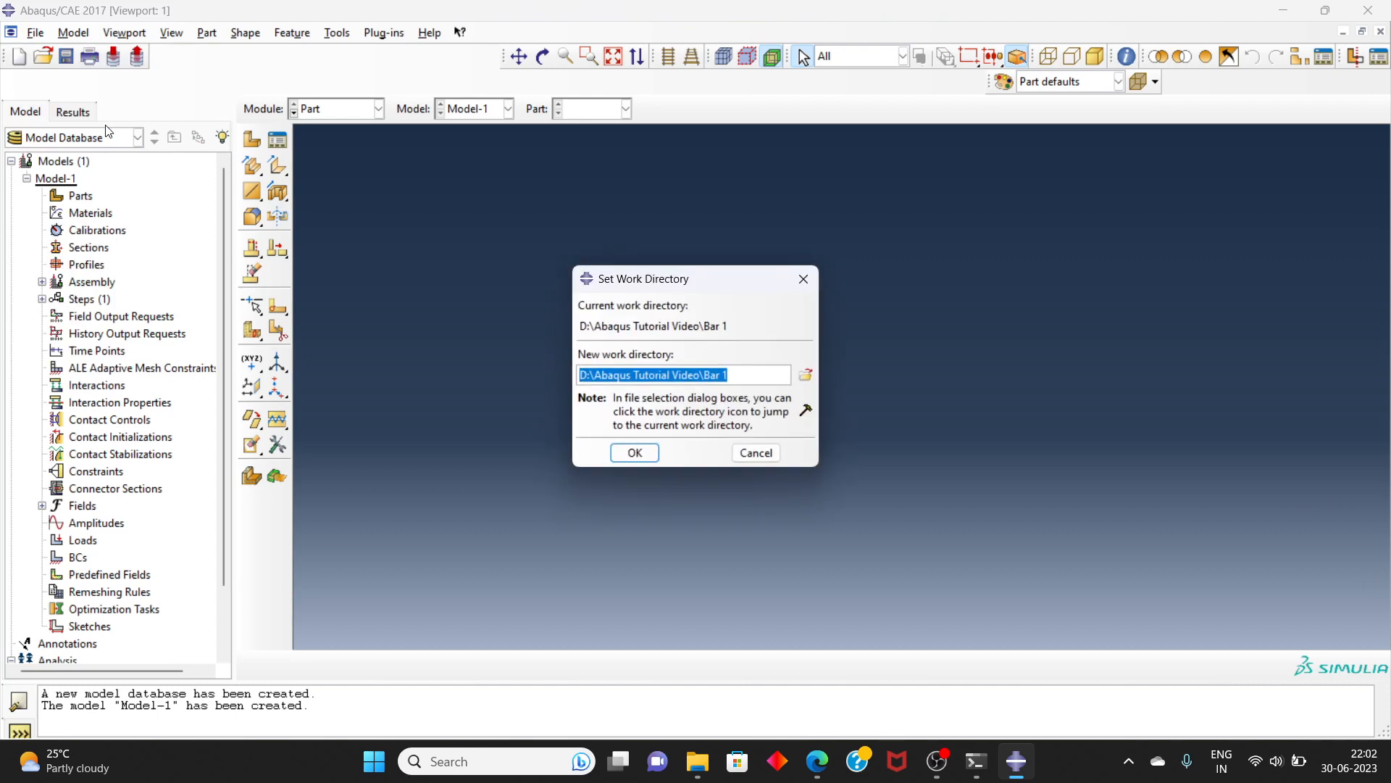
left_click(815, 275)
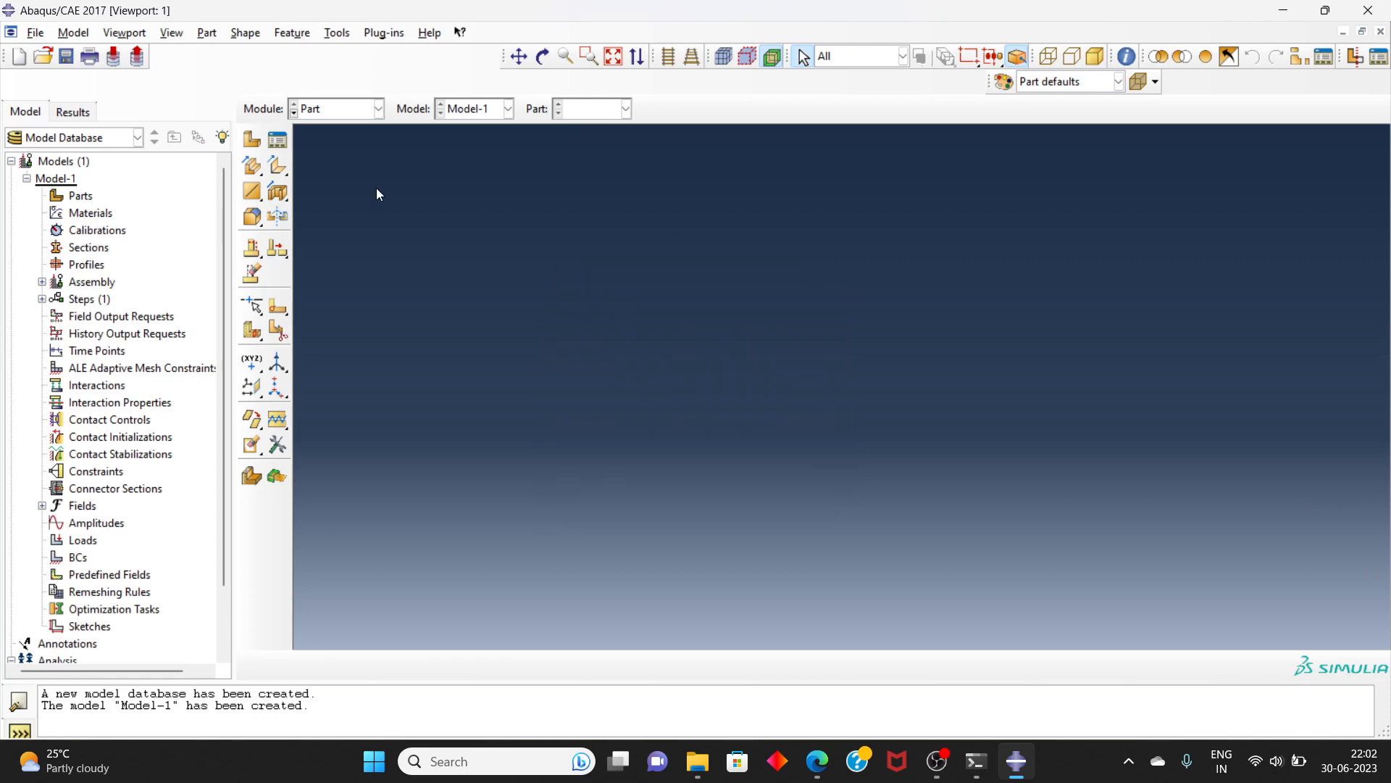
Step: Create a 3D deformable solid extrusion part named bar with an approximate size of 2000
left_click(379, 110)
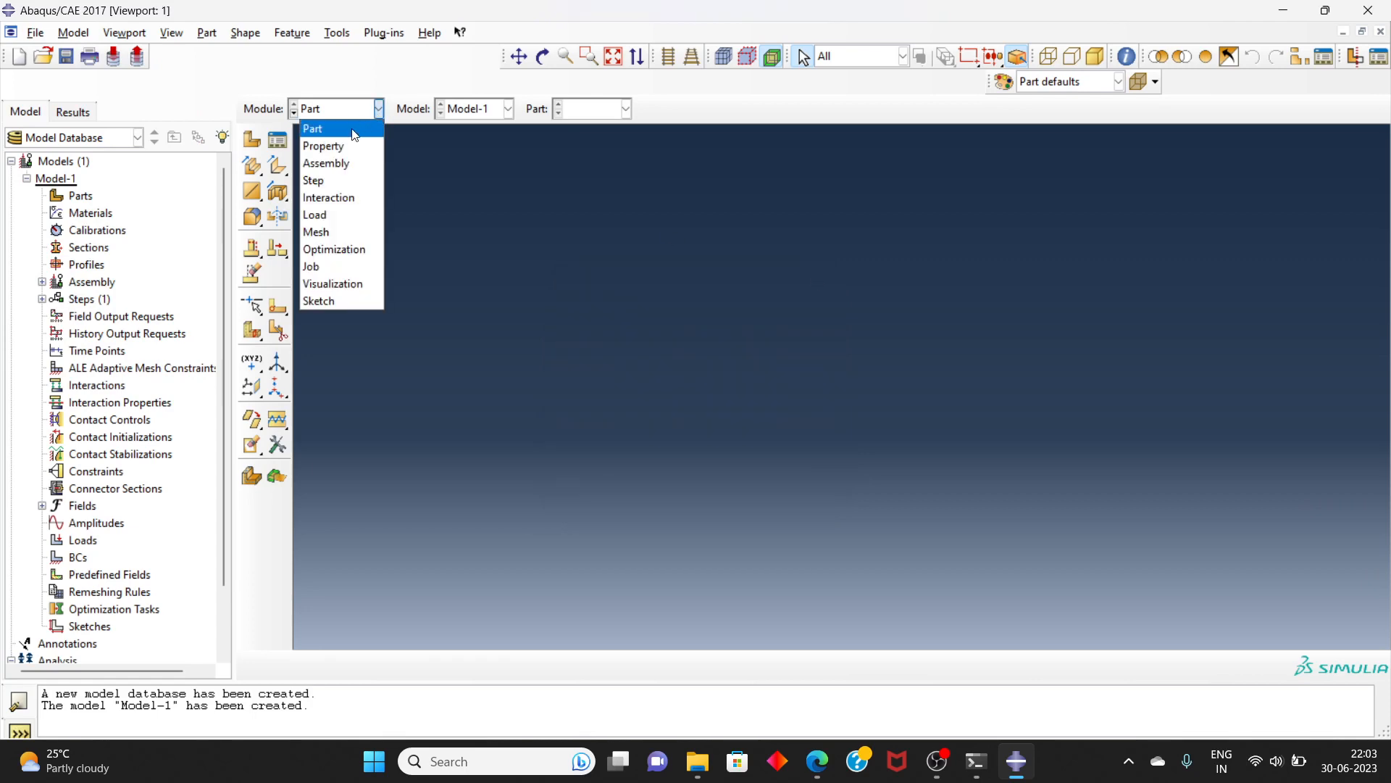
left_click(258, 143)
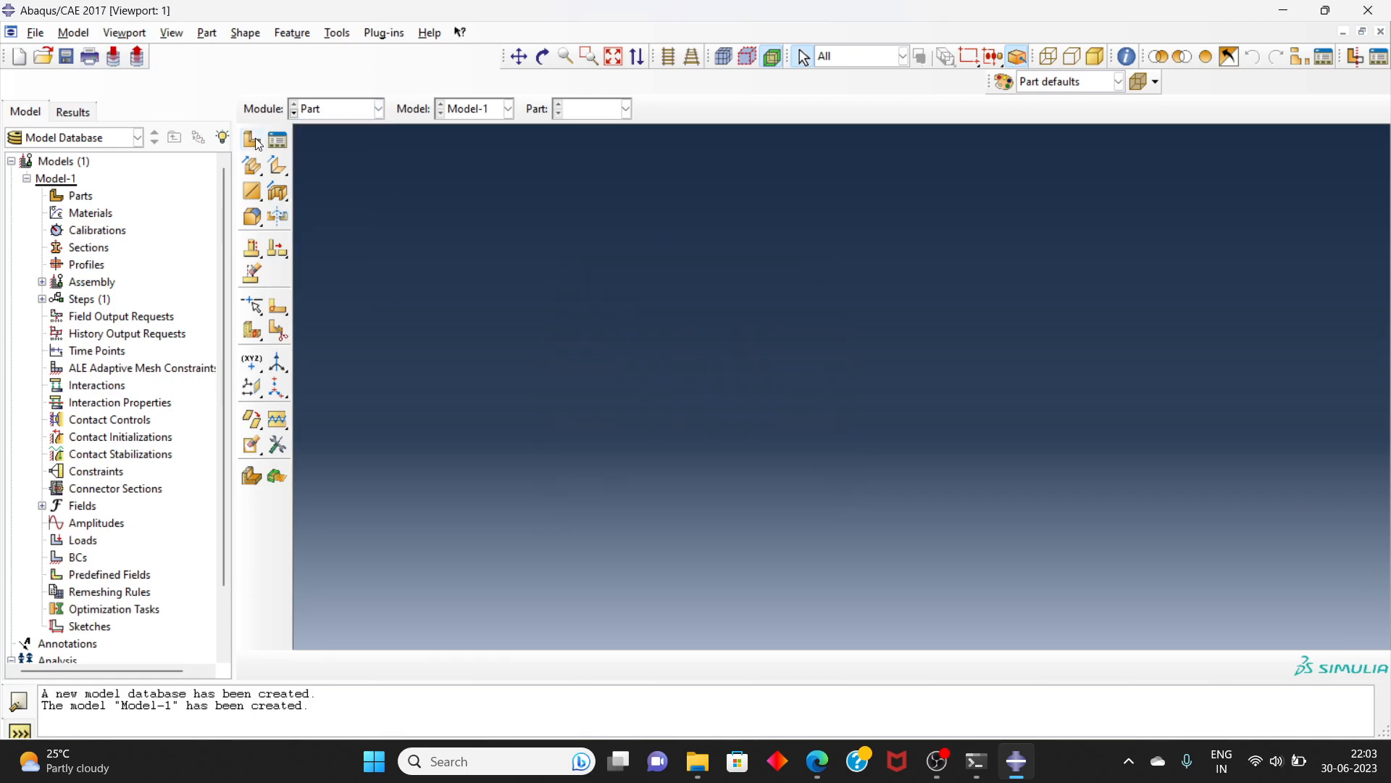
left_click(258, 143)
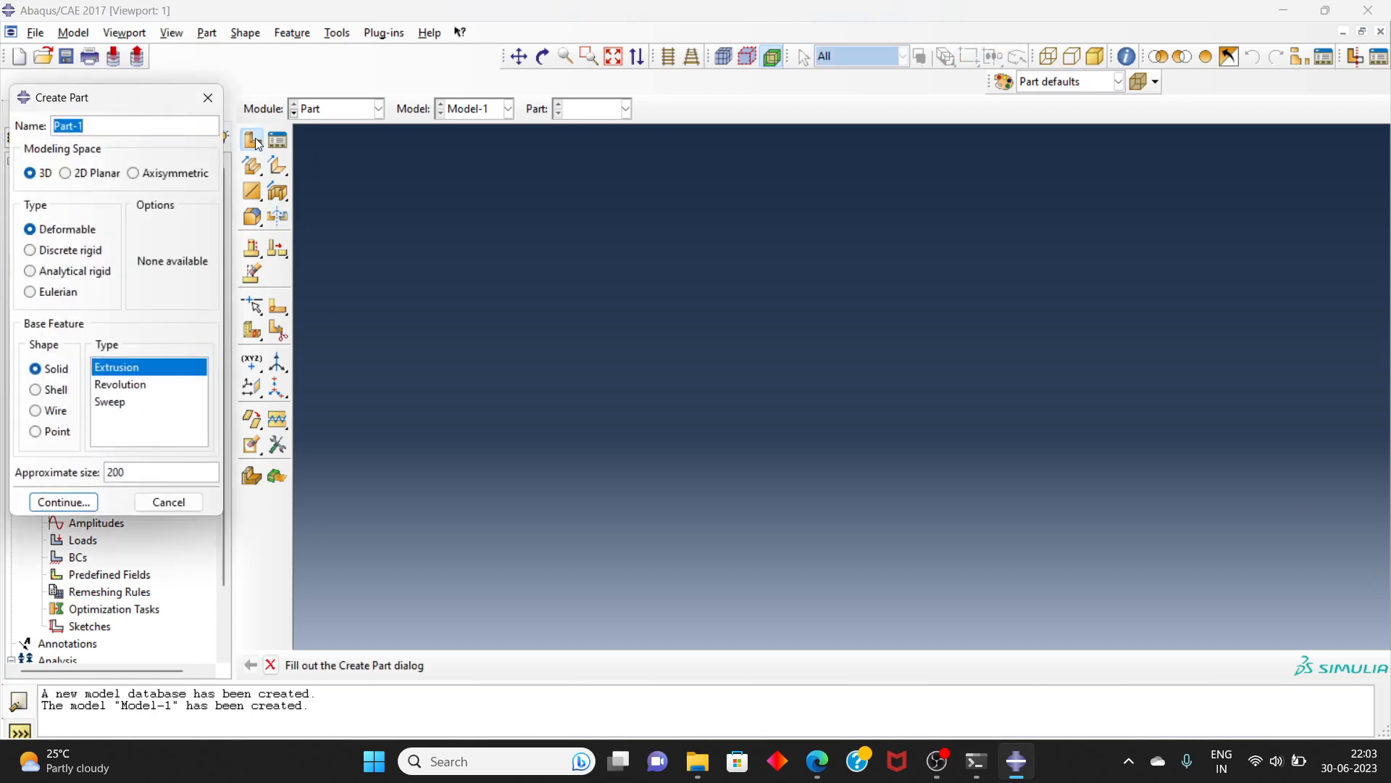
type("bar")
left_click(153, 477)
type("0")
left_click(68, 505)
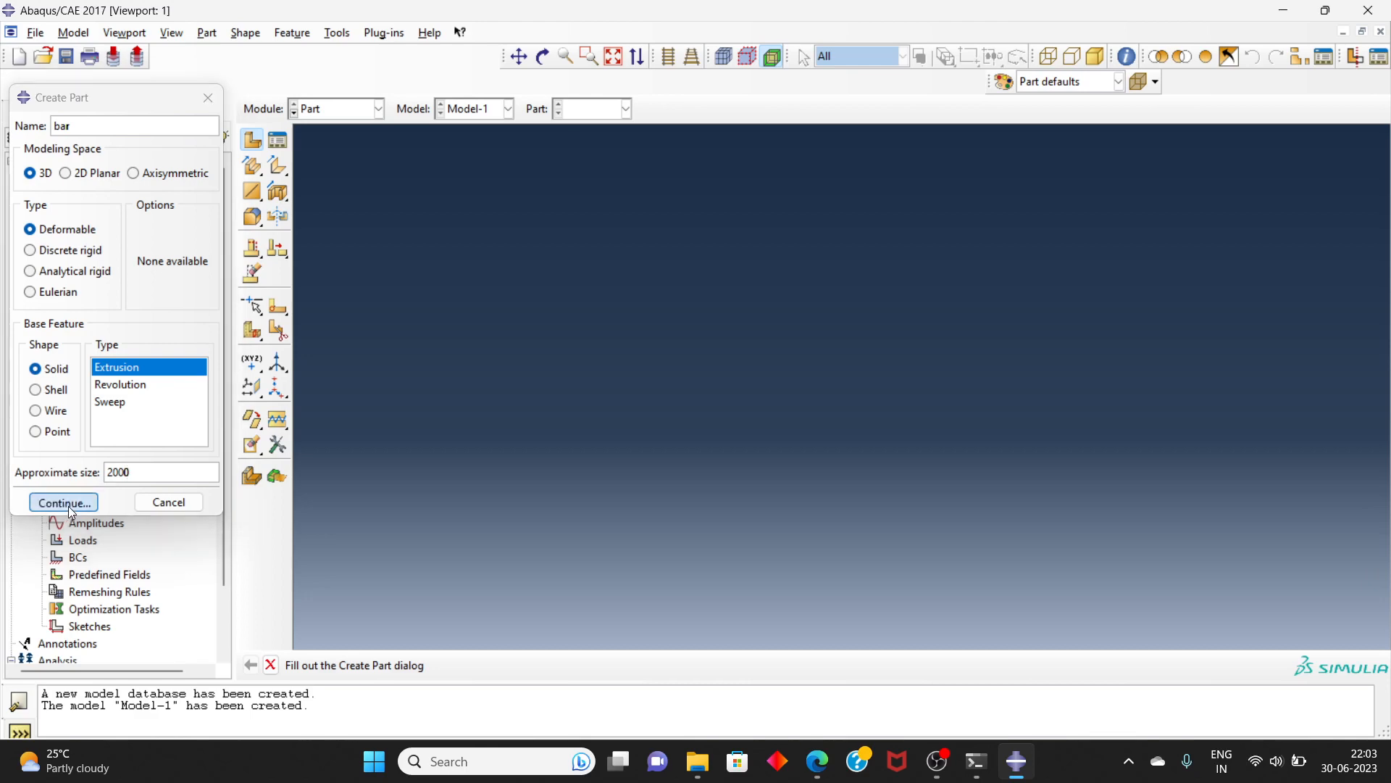
Step: Sketch a rectangle from the origin, about 250 wide and 200 high, in the positive X and Y directions
left_click(280, 145)
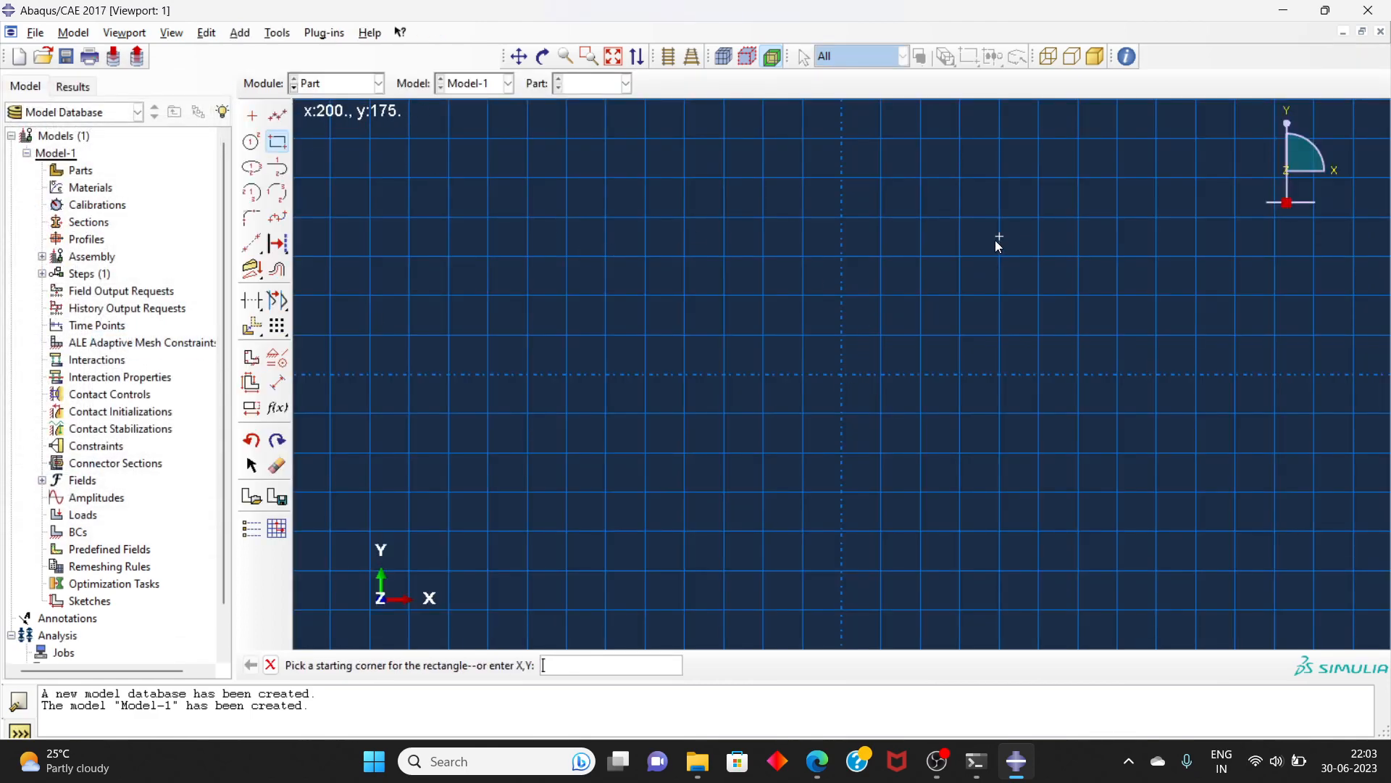
left_click(844, 374)
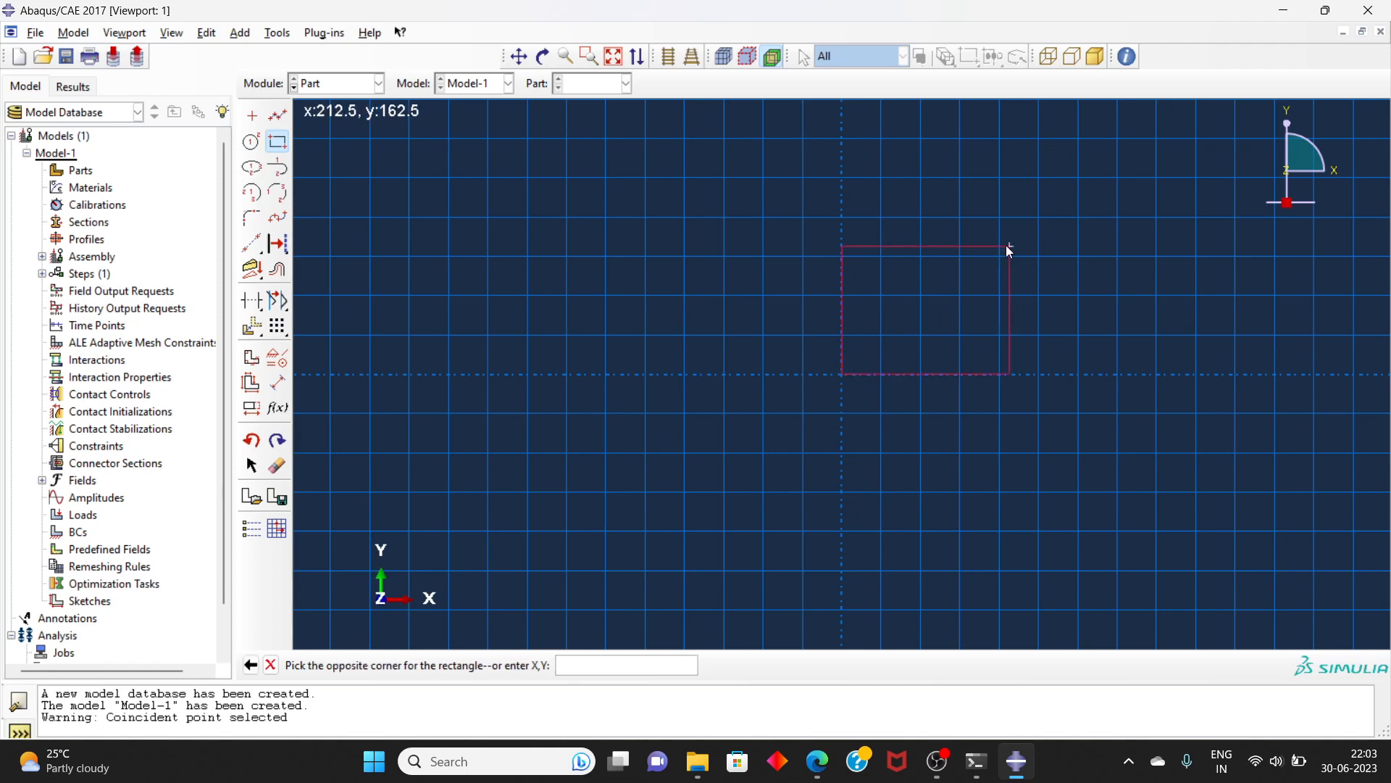
left_click(1039, 218)
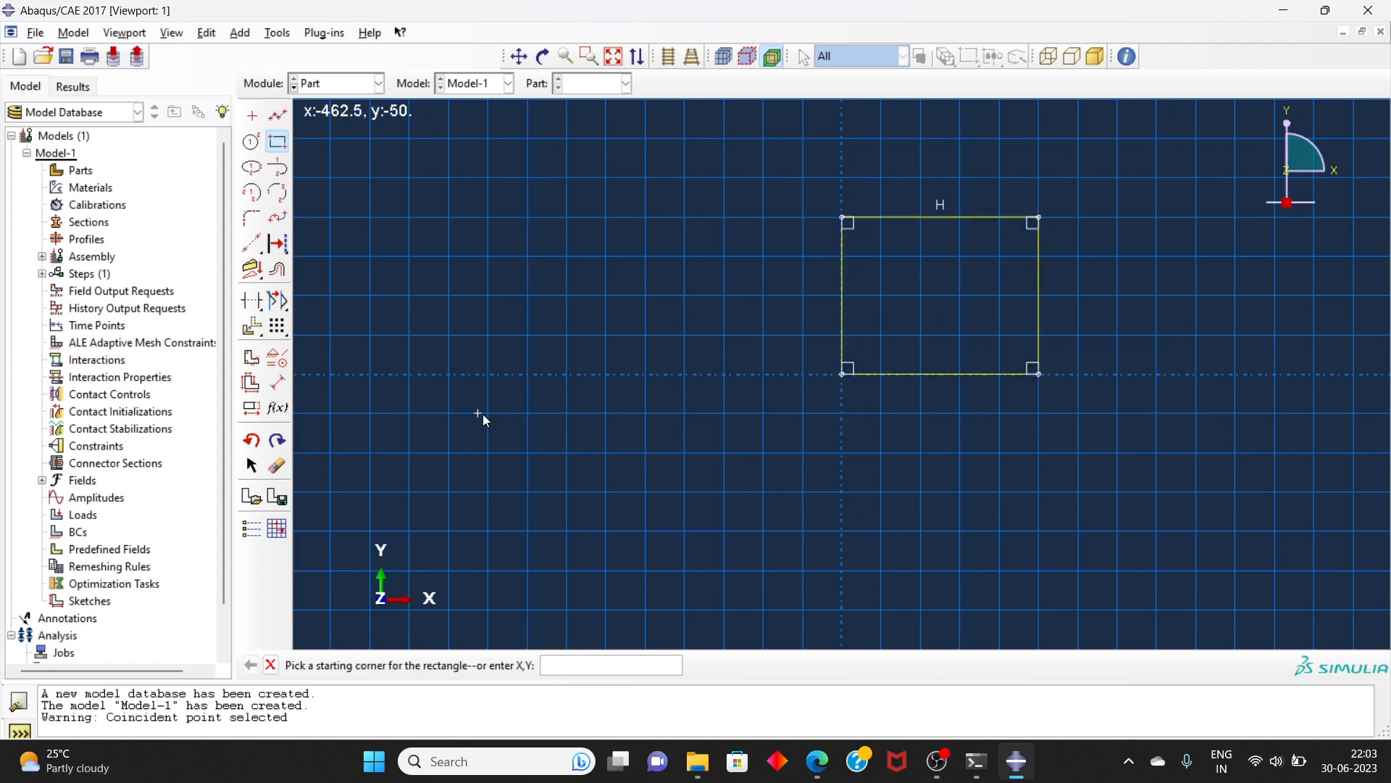
Step: Apply a Fixed constraint to the rectangle's corner at the origin
left_click(279, 385)
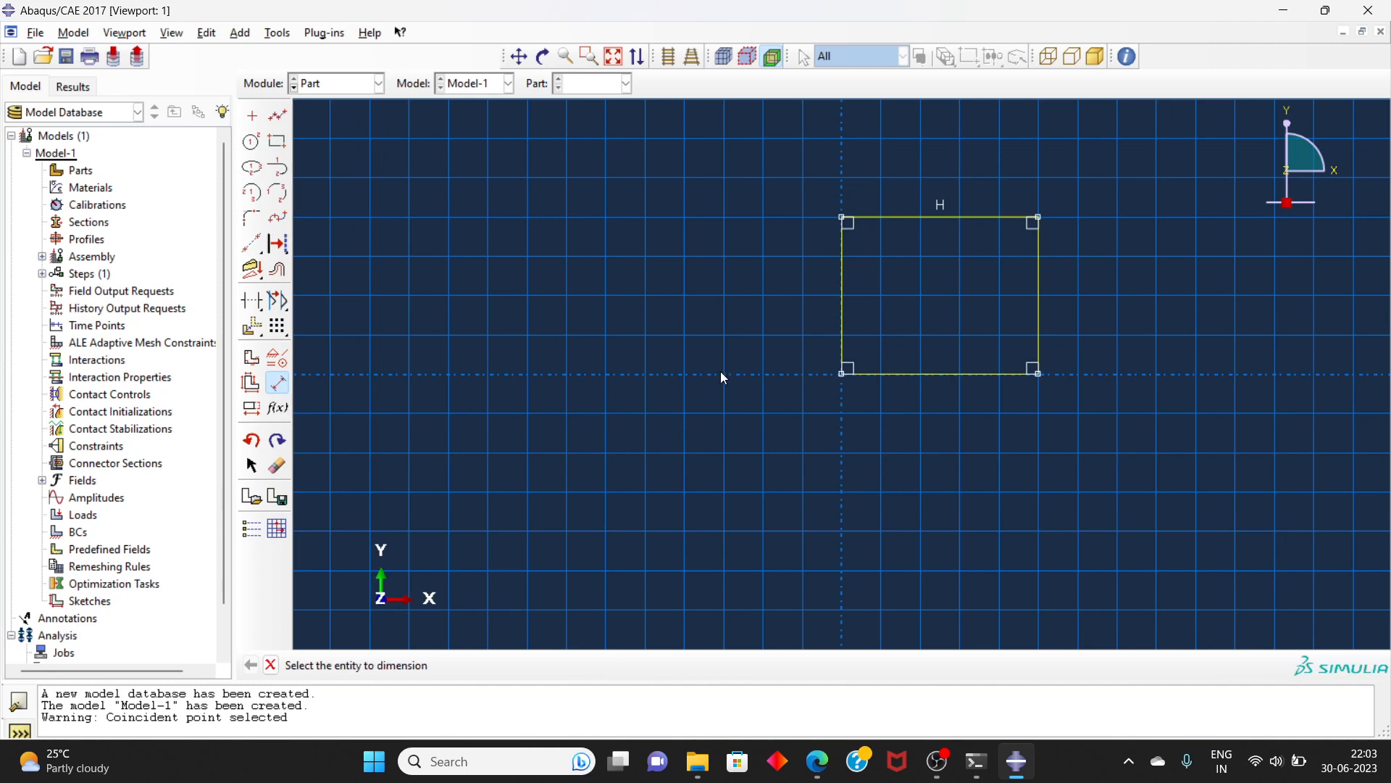
left_click(277, 357)
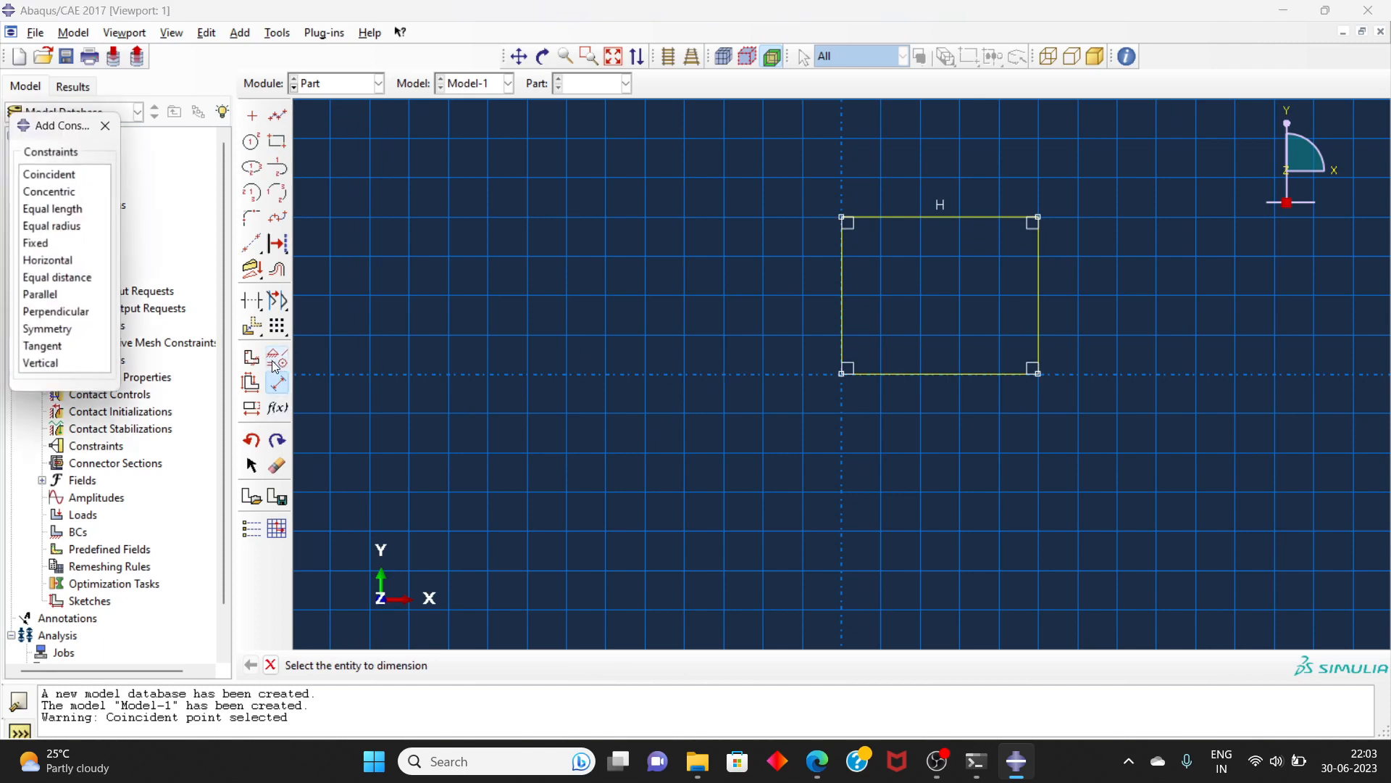
left_click(37, 244)
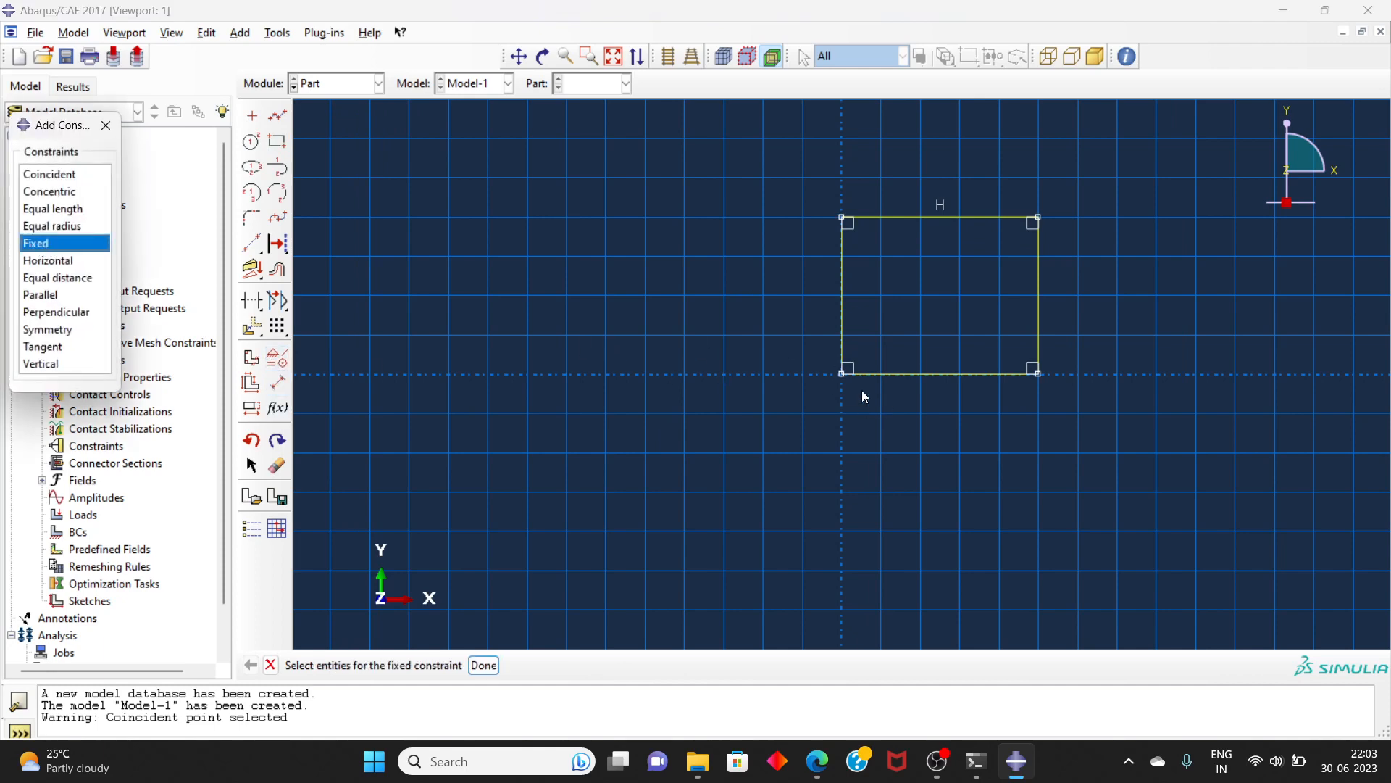
left_click(841, 376)
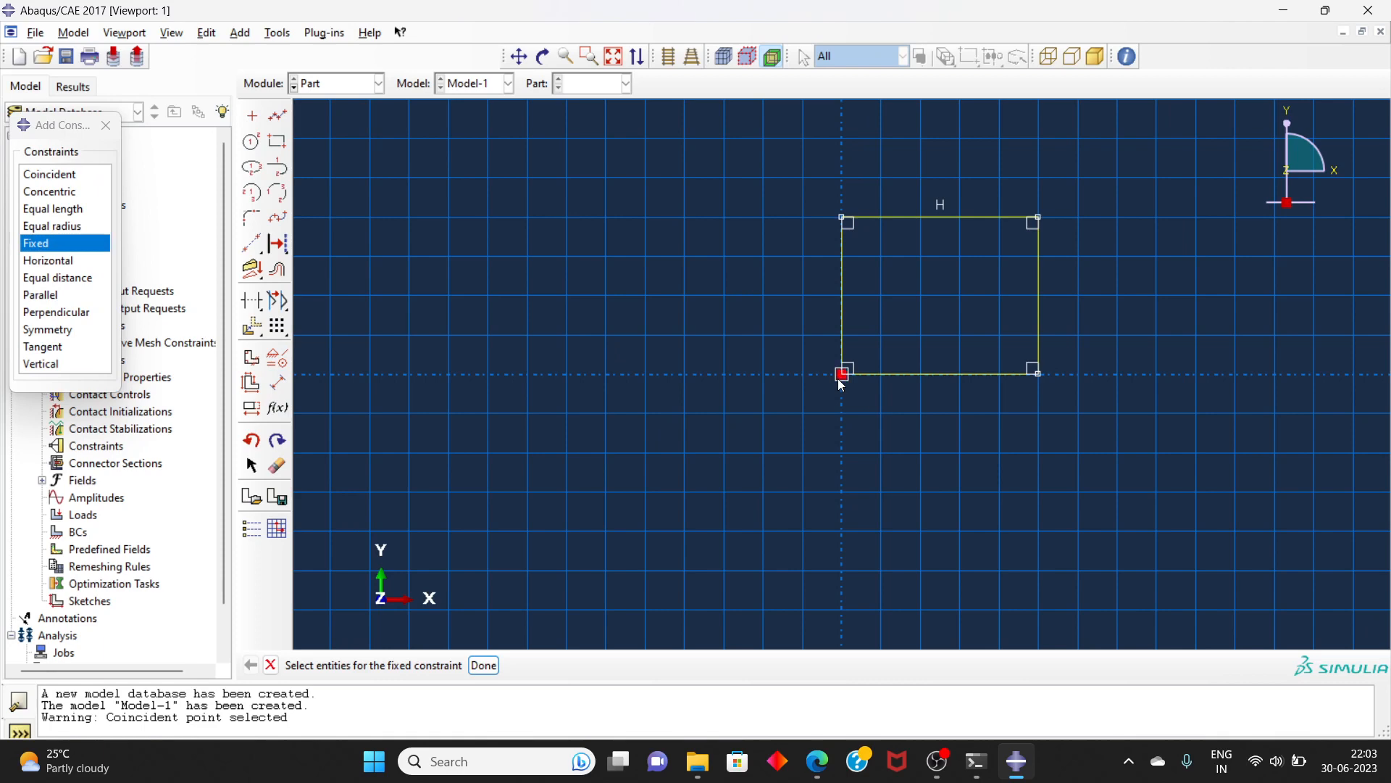
left_click(484, 665)
Step: Dimension the rectangle's right vertical edge and its bottom edge to 100 each
left_click(278, 382)
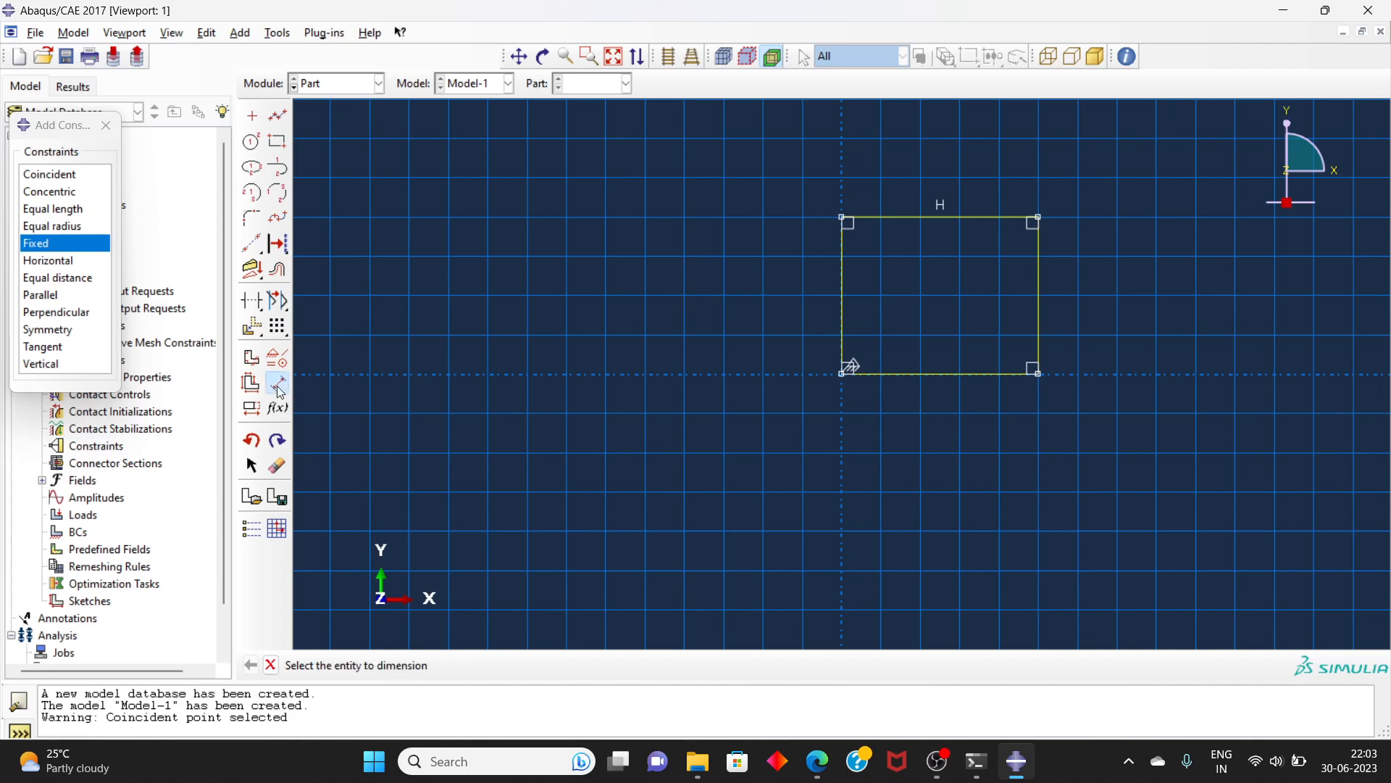
left_click(1037, 304)
left_click(1132, 285)
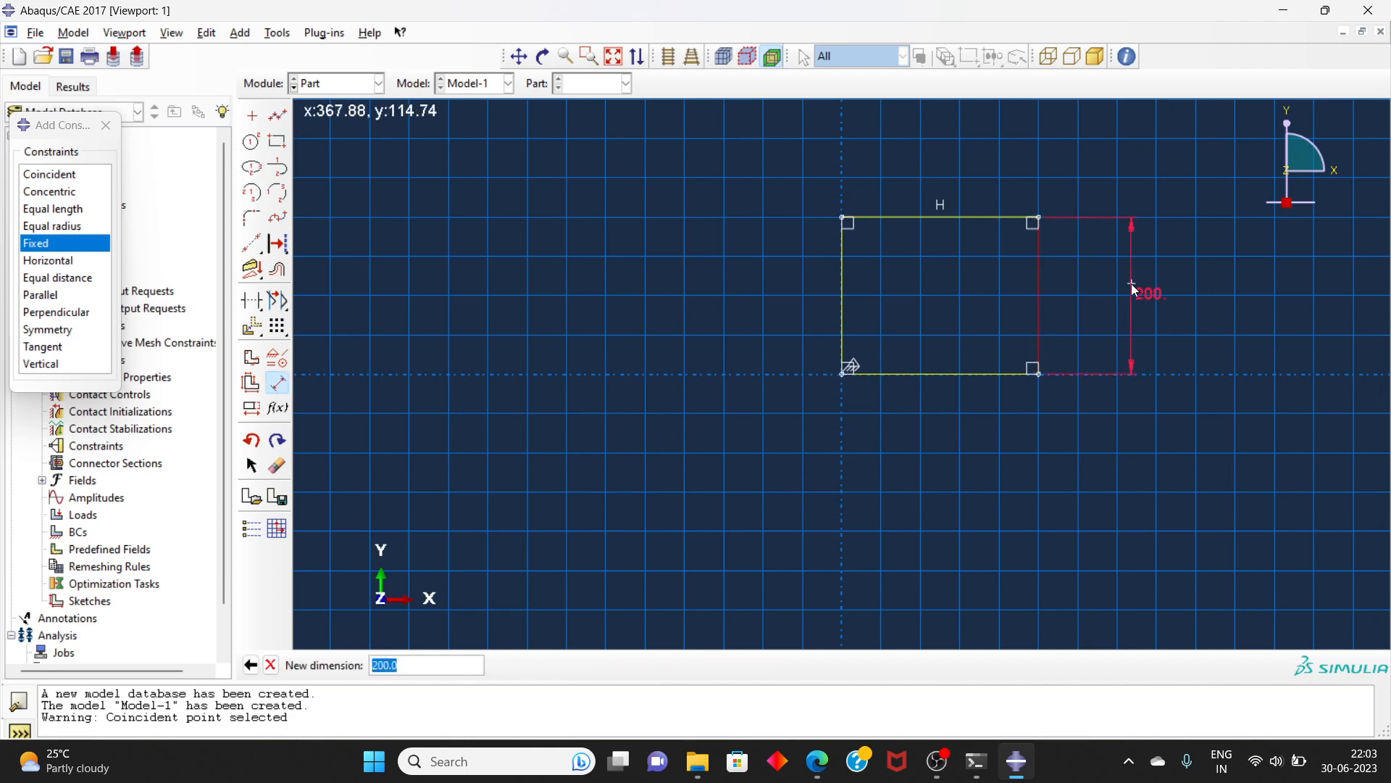
type("100")
key("Return")
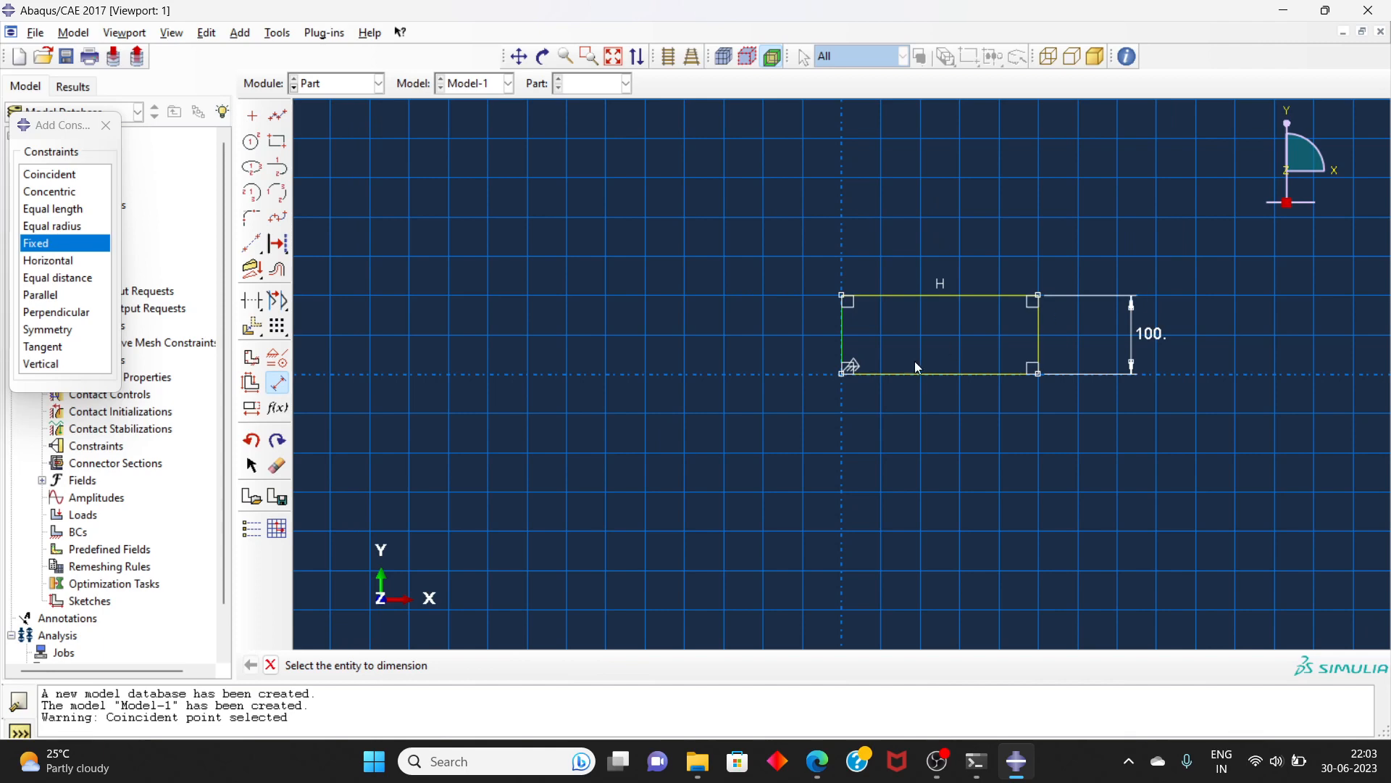
left_click(922, 376)
left_click(921, 424)
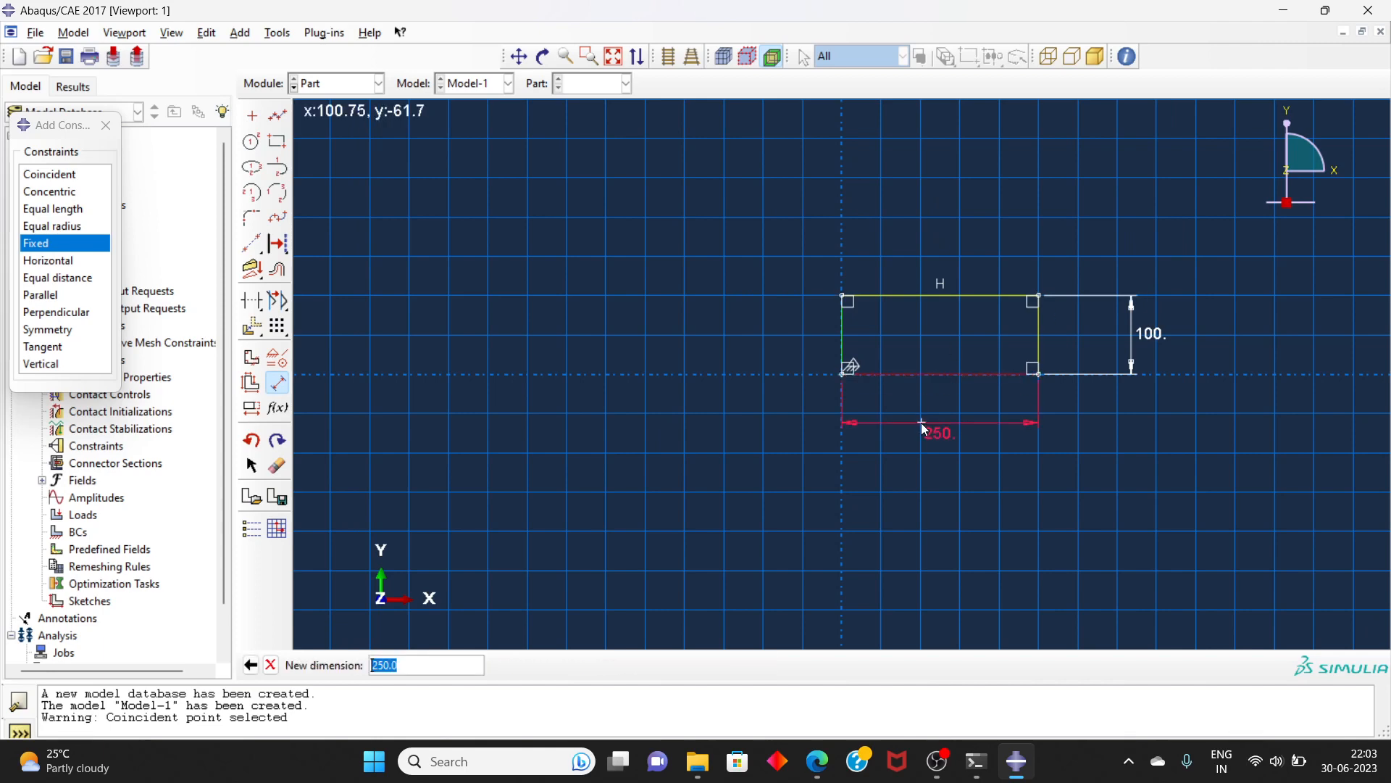
type("100")
key("Return")
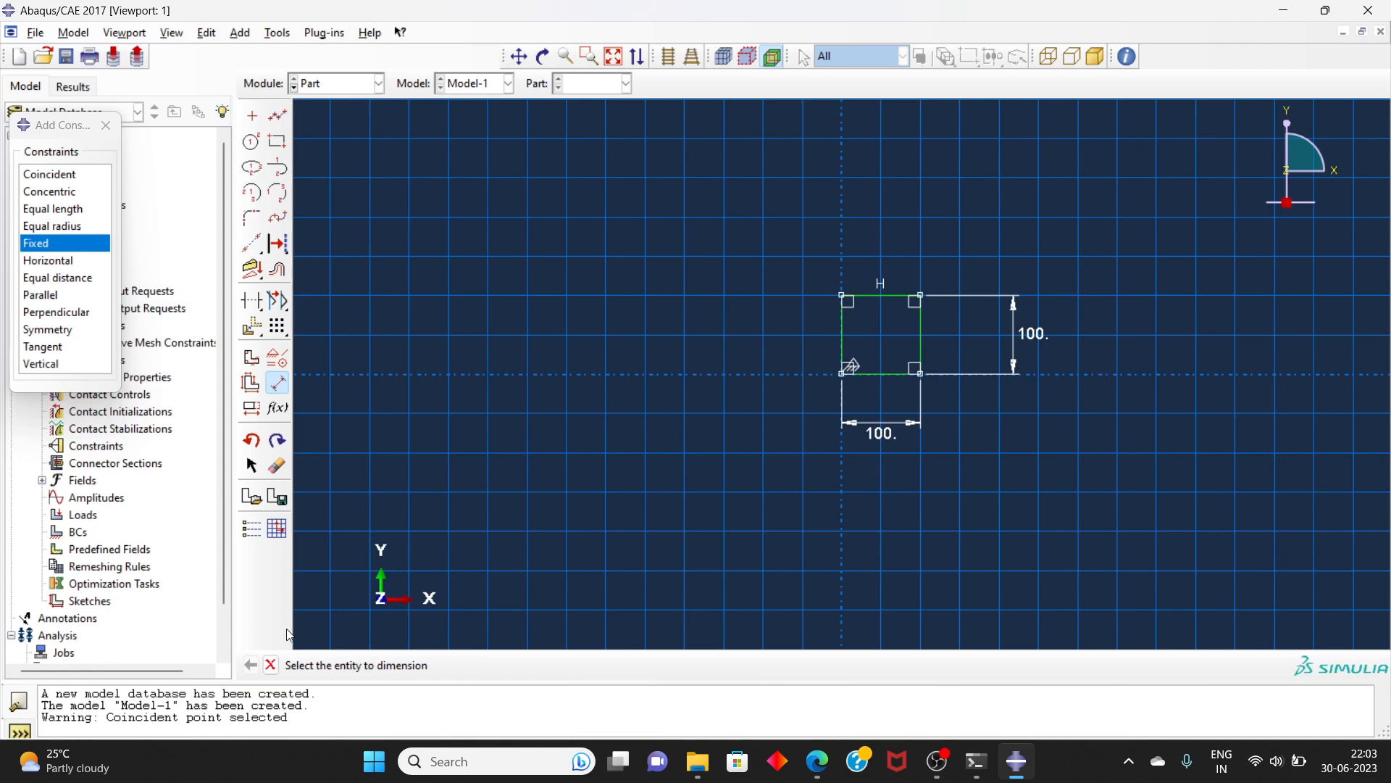
Step: Finish the section sketch and extrude it to a depth of 500
left_click(272, 668)
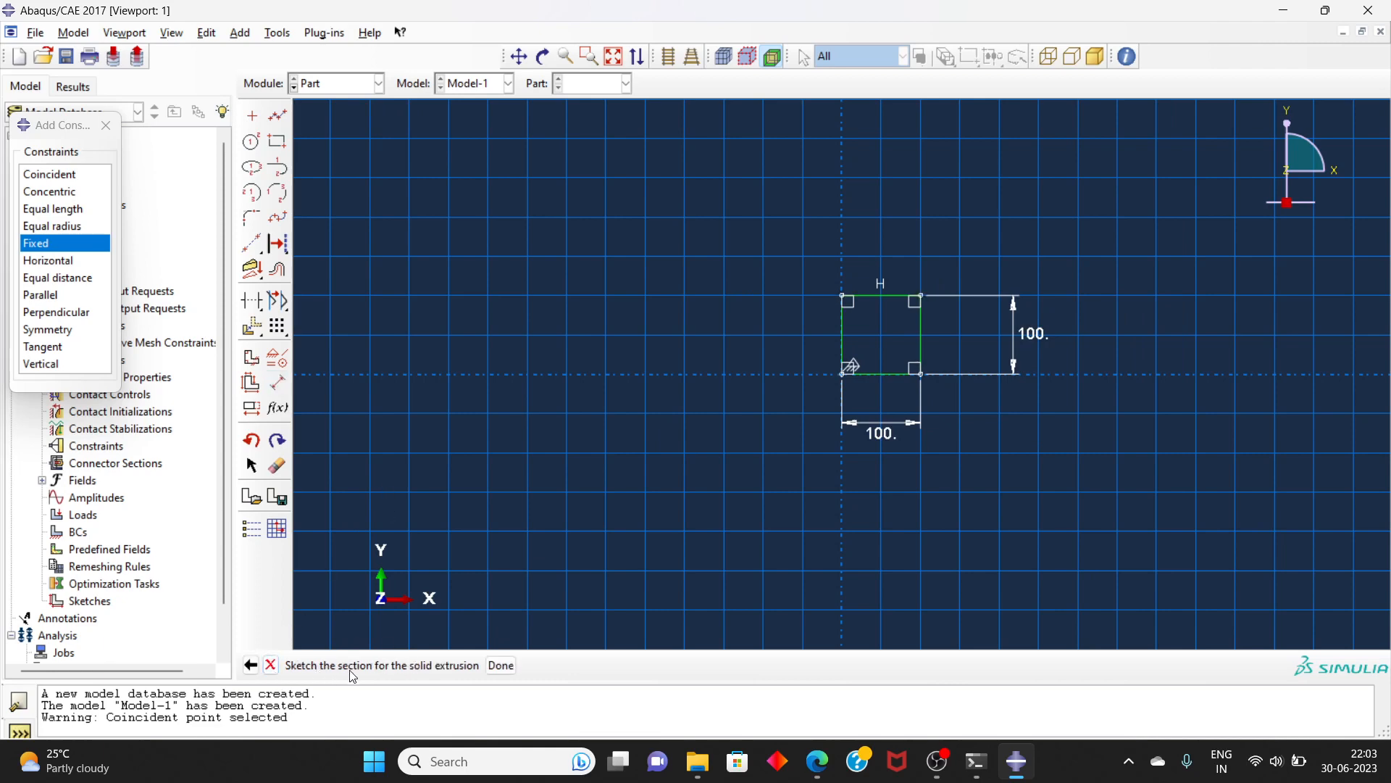
left_click(516, 668)
type("500")
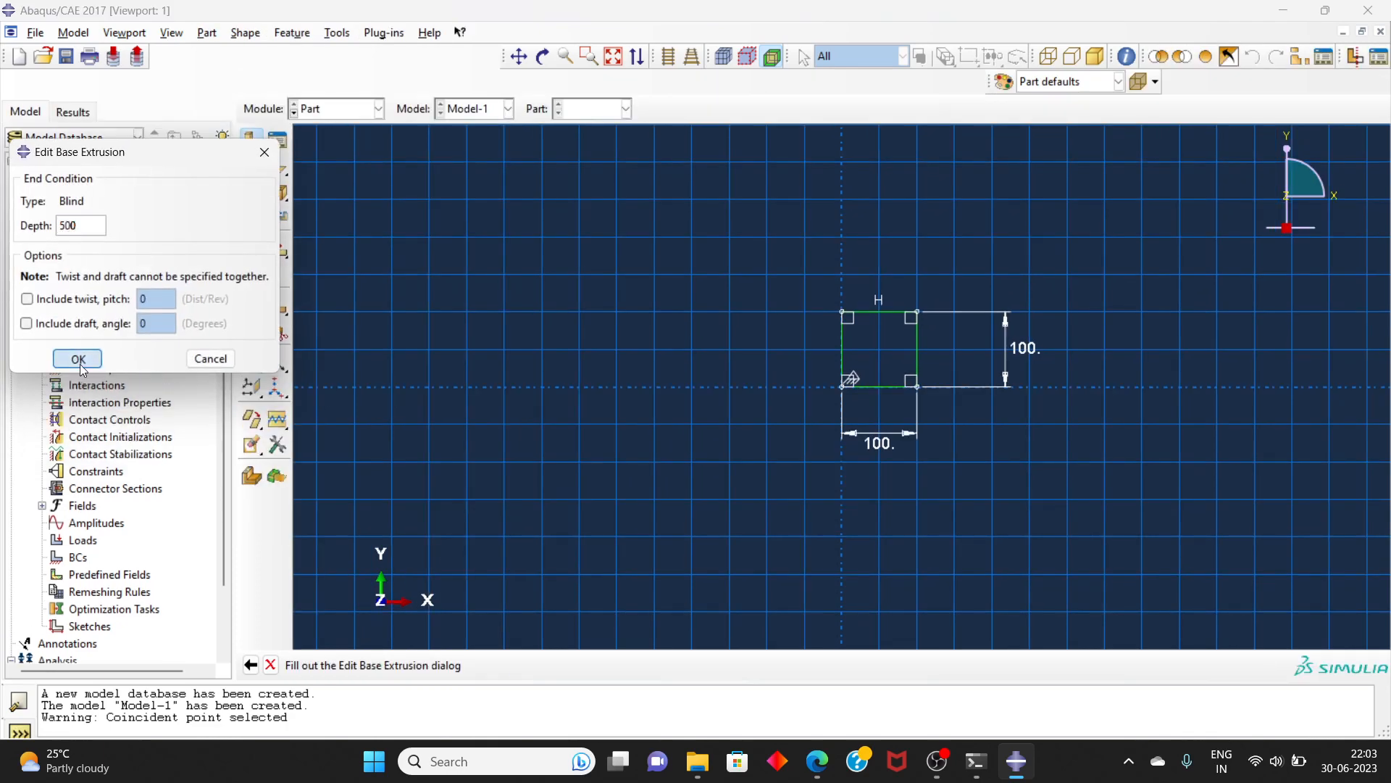
left_click(80, 362)
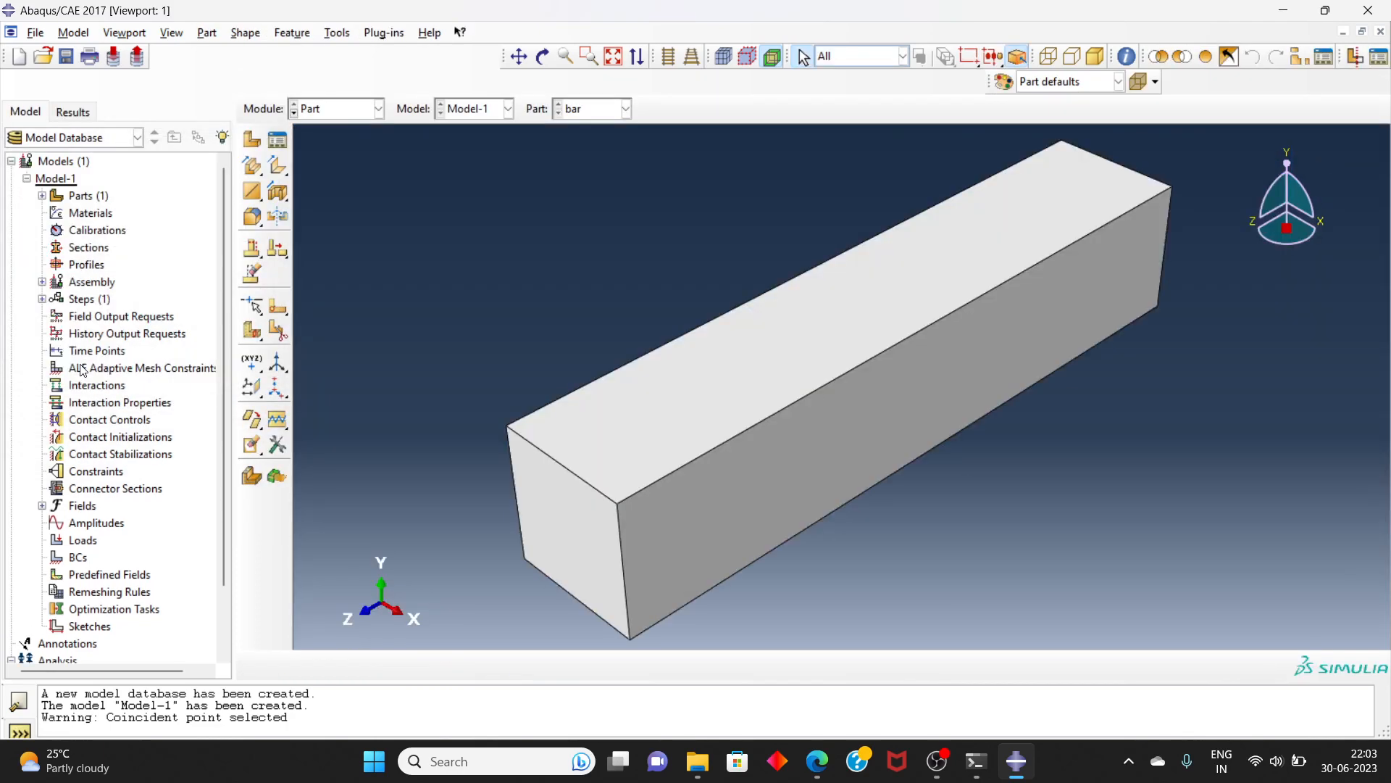
Step: Switch to the Property module and start a new material named Steel
left_click(377, 110)
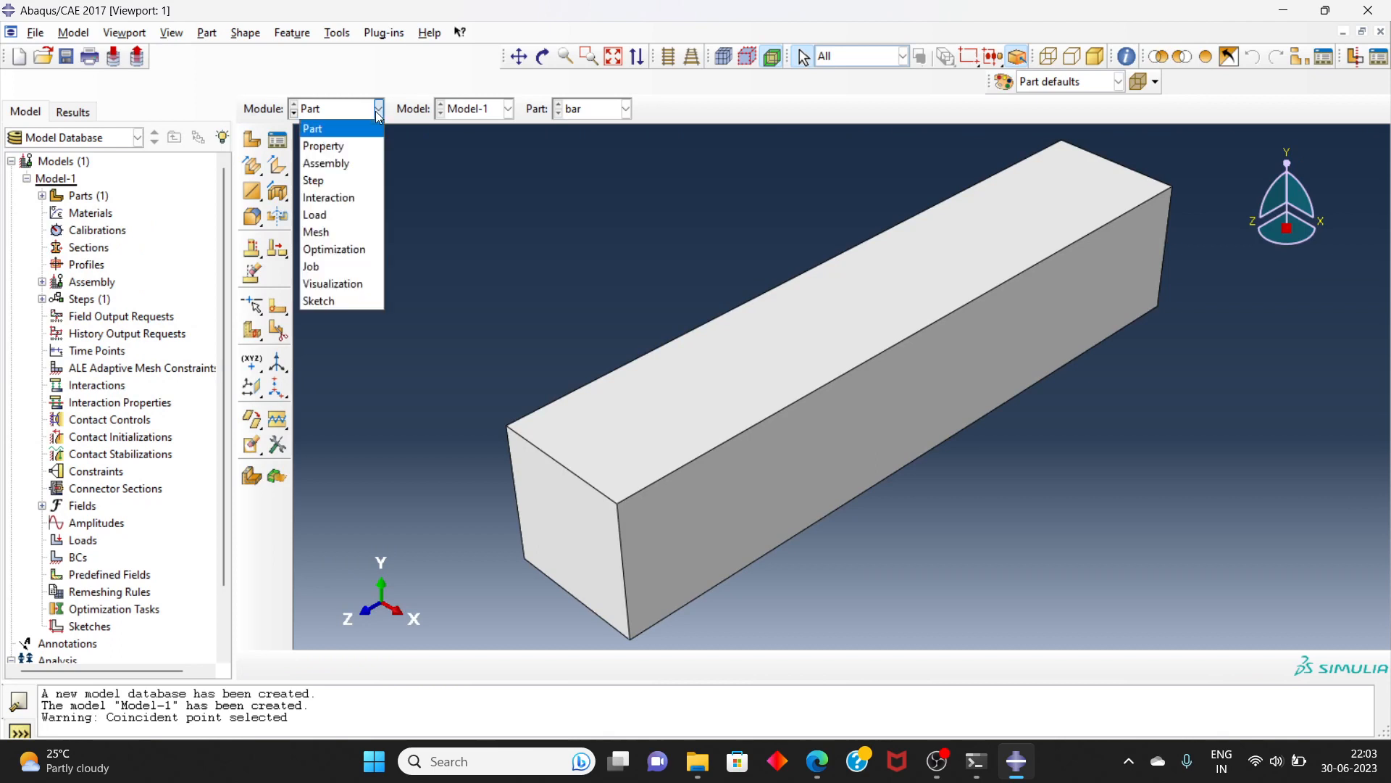
left_click(365, 147)
left_click(283, 142)
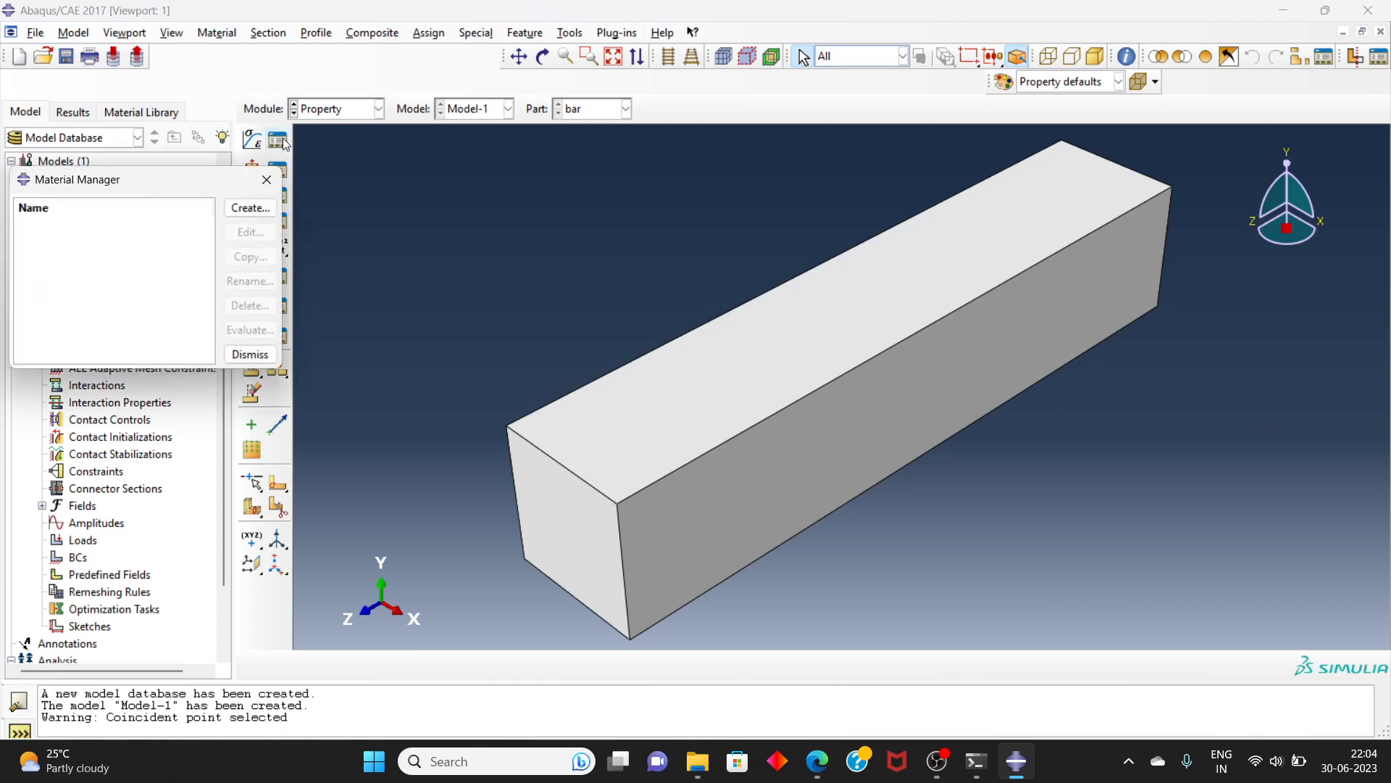
left_click(250, 208)
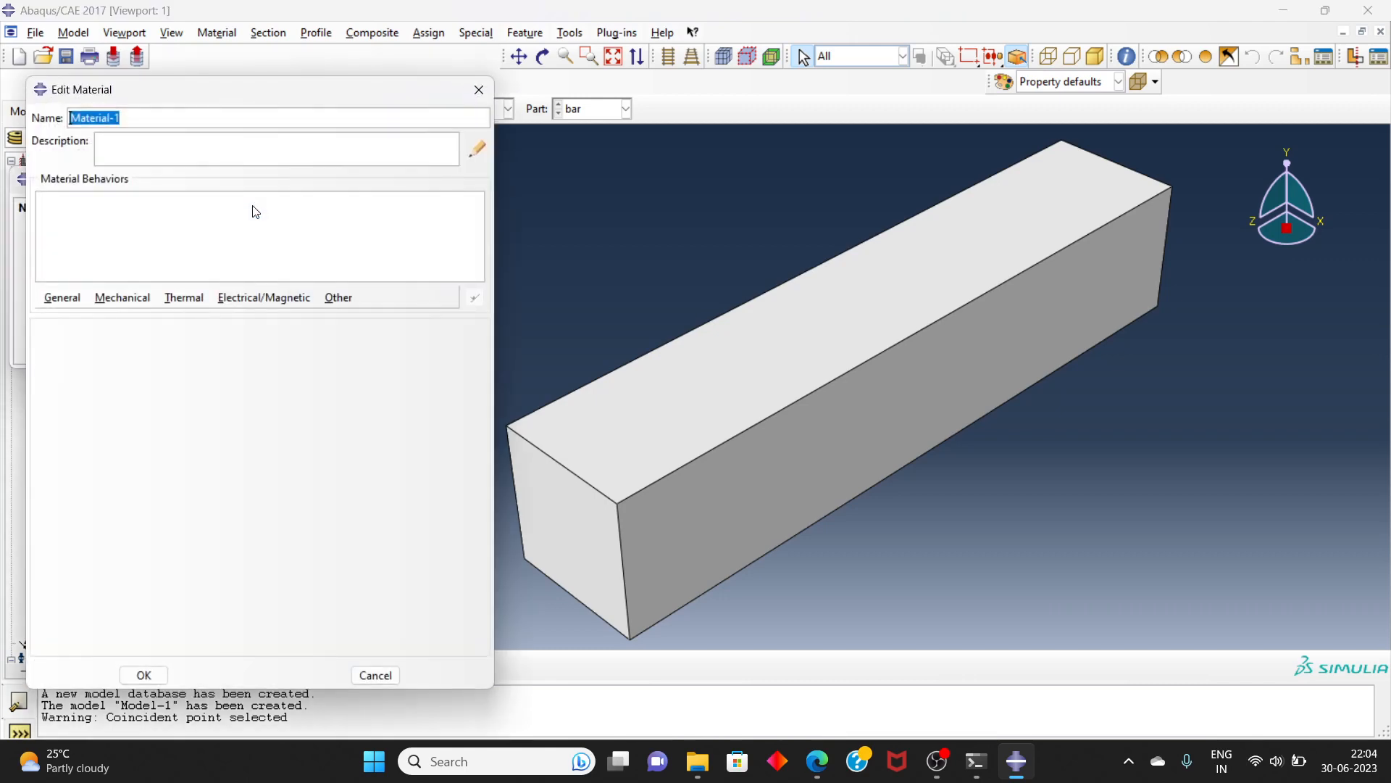
left_click(146, 117)
type("Steel")
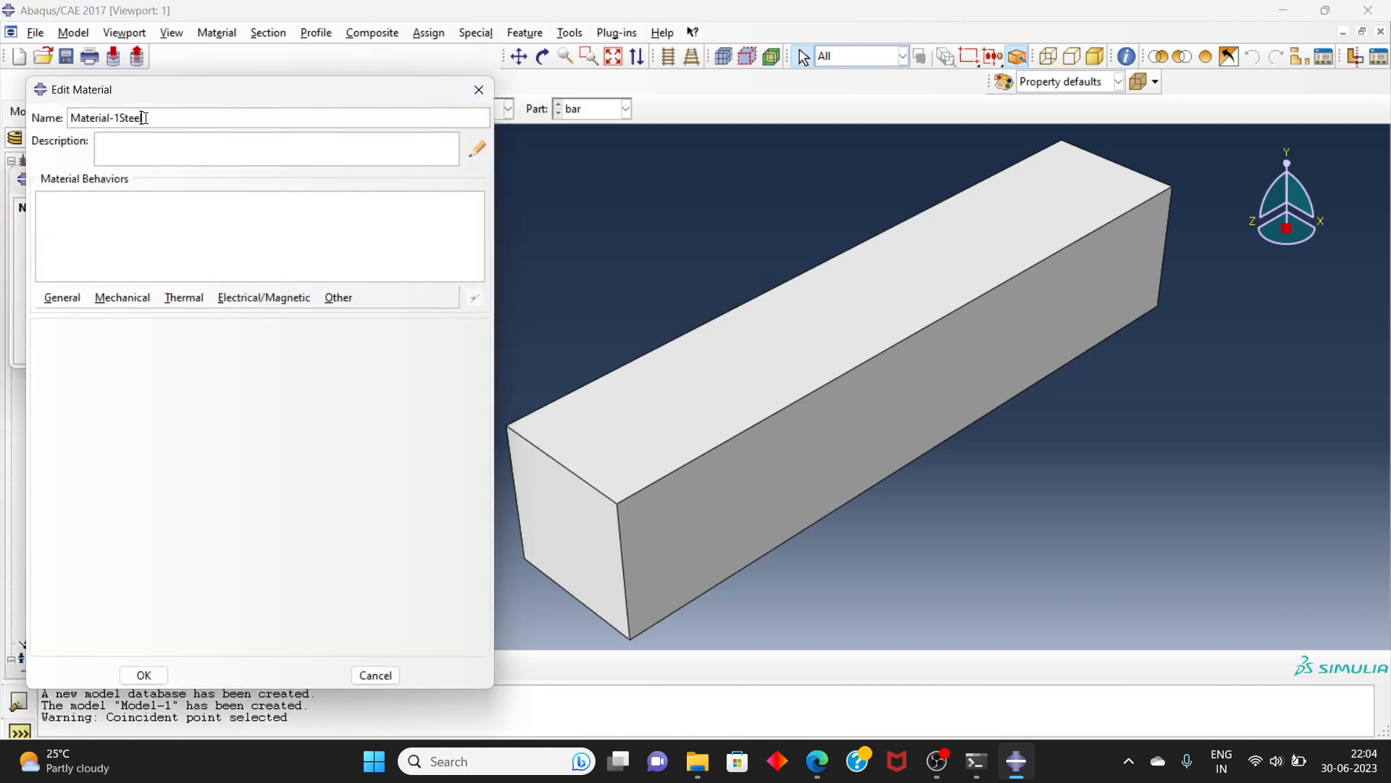
key("BackSpace")
key("BackSpace")
key("BackSpace")
key("BackSpace")
key("BackSpace")
key("BackSpace")
key("BackSpace")
key("BackSpace")
key("BackSpace")
key("BackSpace")
key("BackSpace")
key("BackSpace")
key("BackSpace")
key("BackSpace")
key("BackSpace")
type("Steel")
Step: Add an Elastic mechanical behavior of type Isotropic to the Steel material
left_click(121, 298)
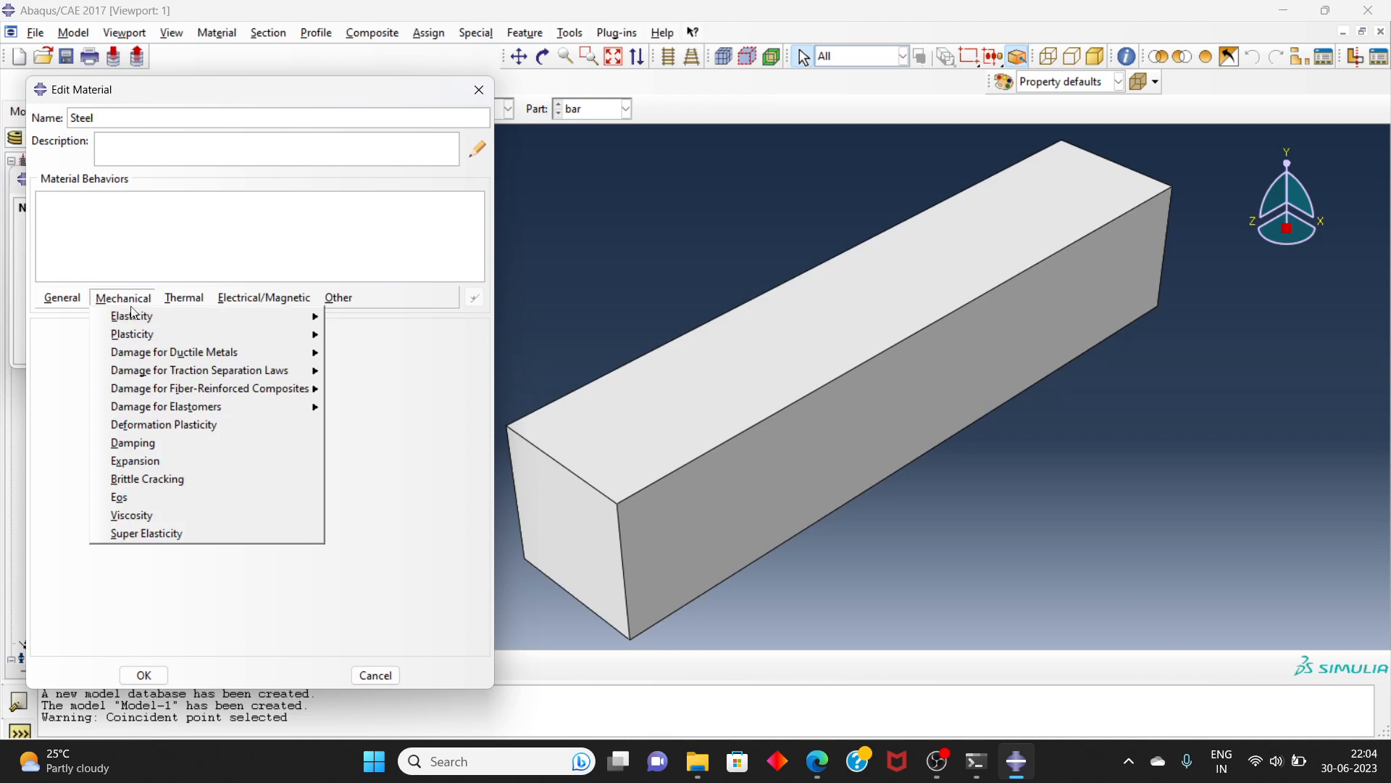
mouse_move(144, 321)
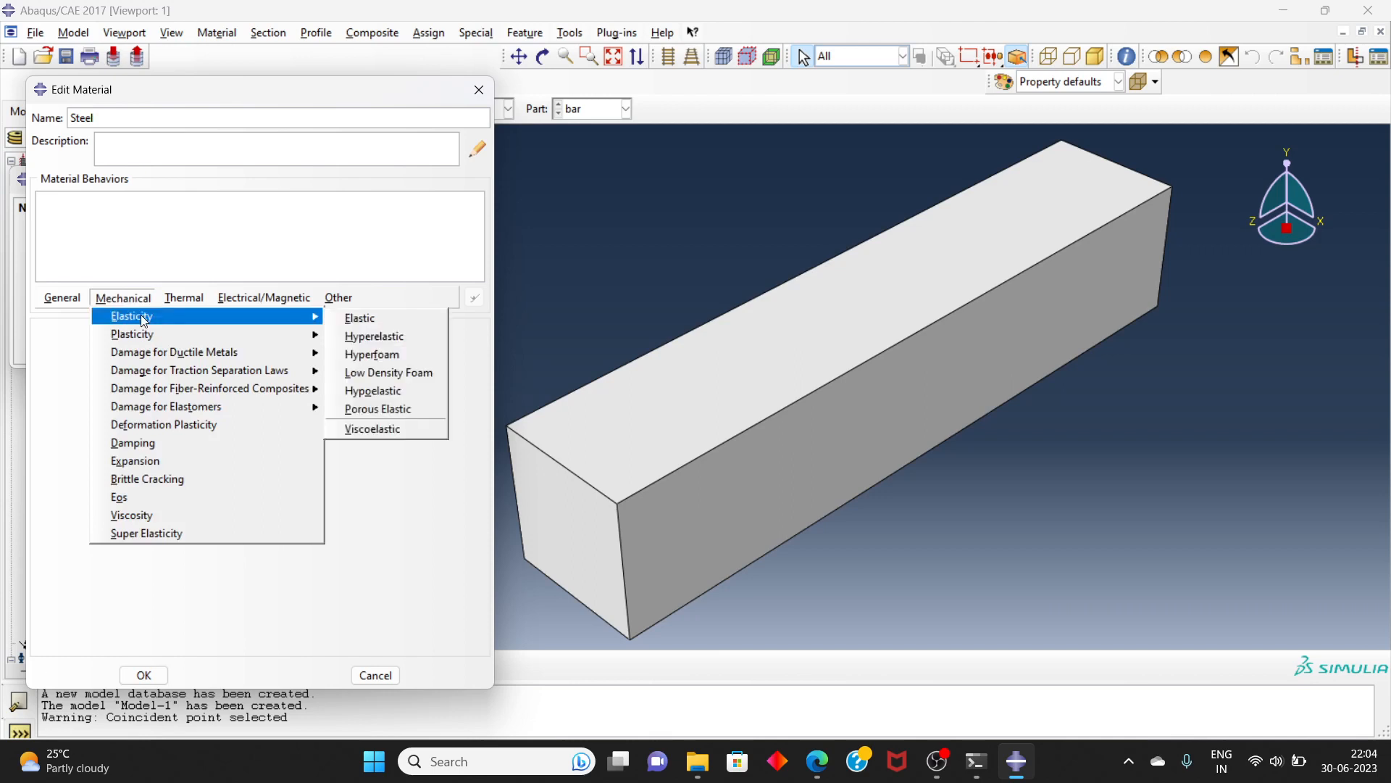
left_click(358, 323)
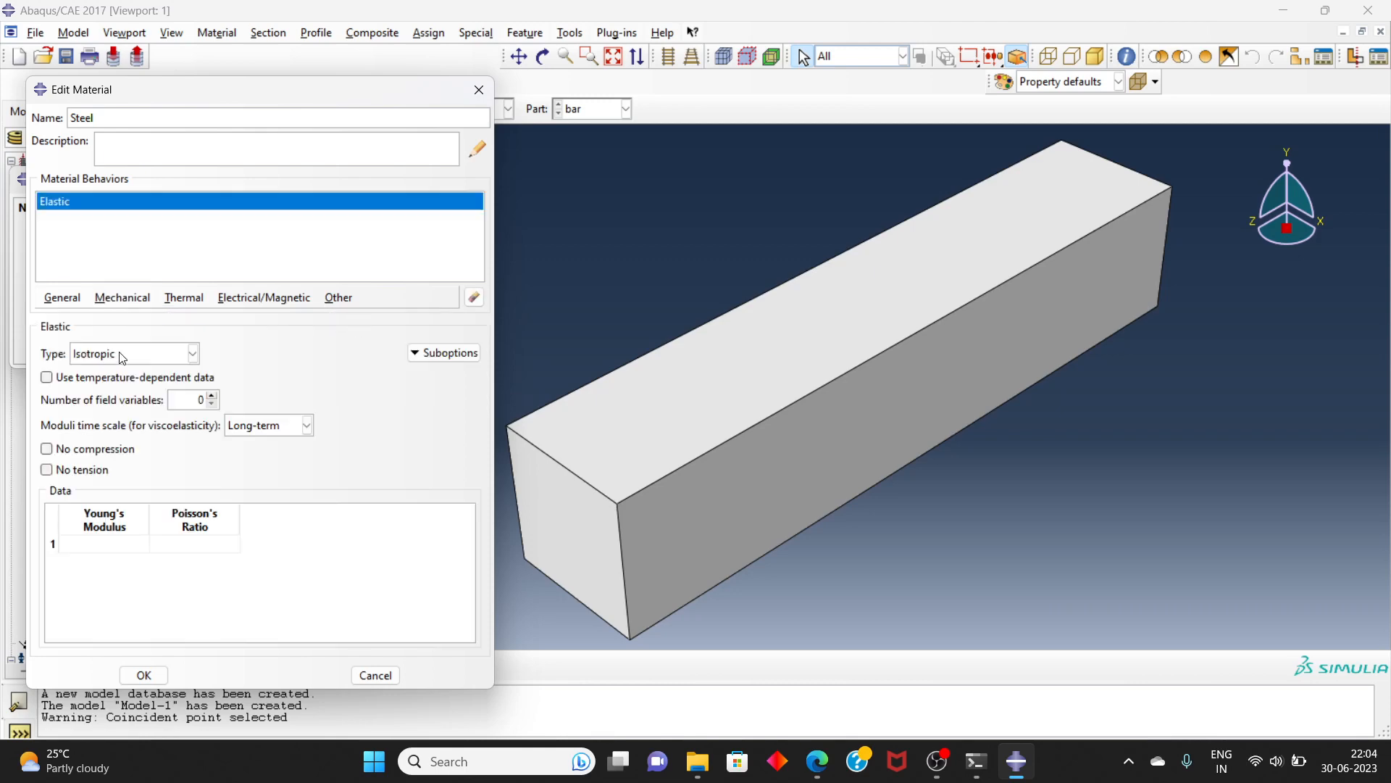
left_click(193, 354)
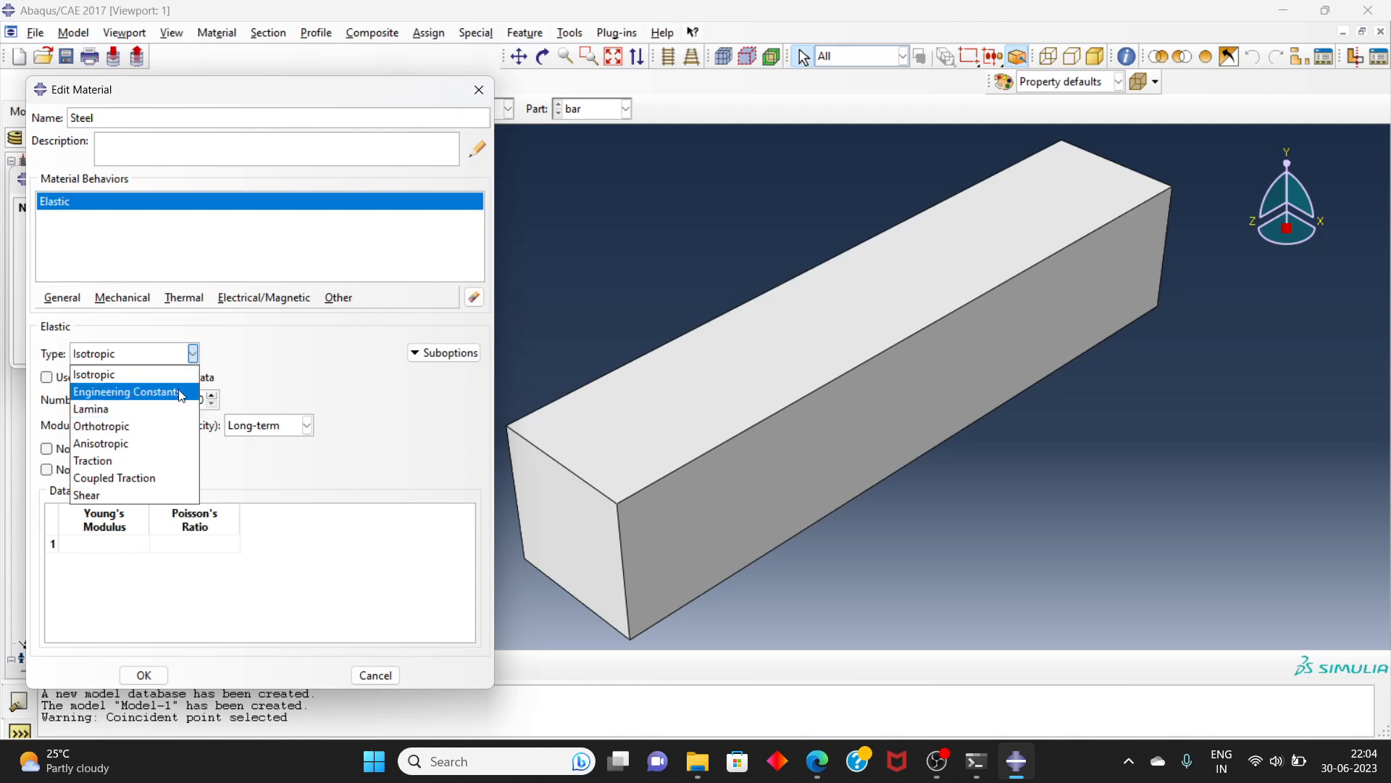
left_click(255, 356)
Step: Set the steel's Young's modulus to 210000 and Poisson's ratio to 0.28, and save the material
left_click(119, 542)
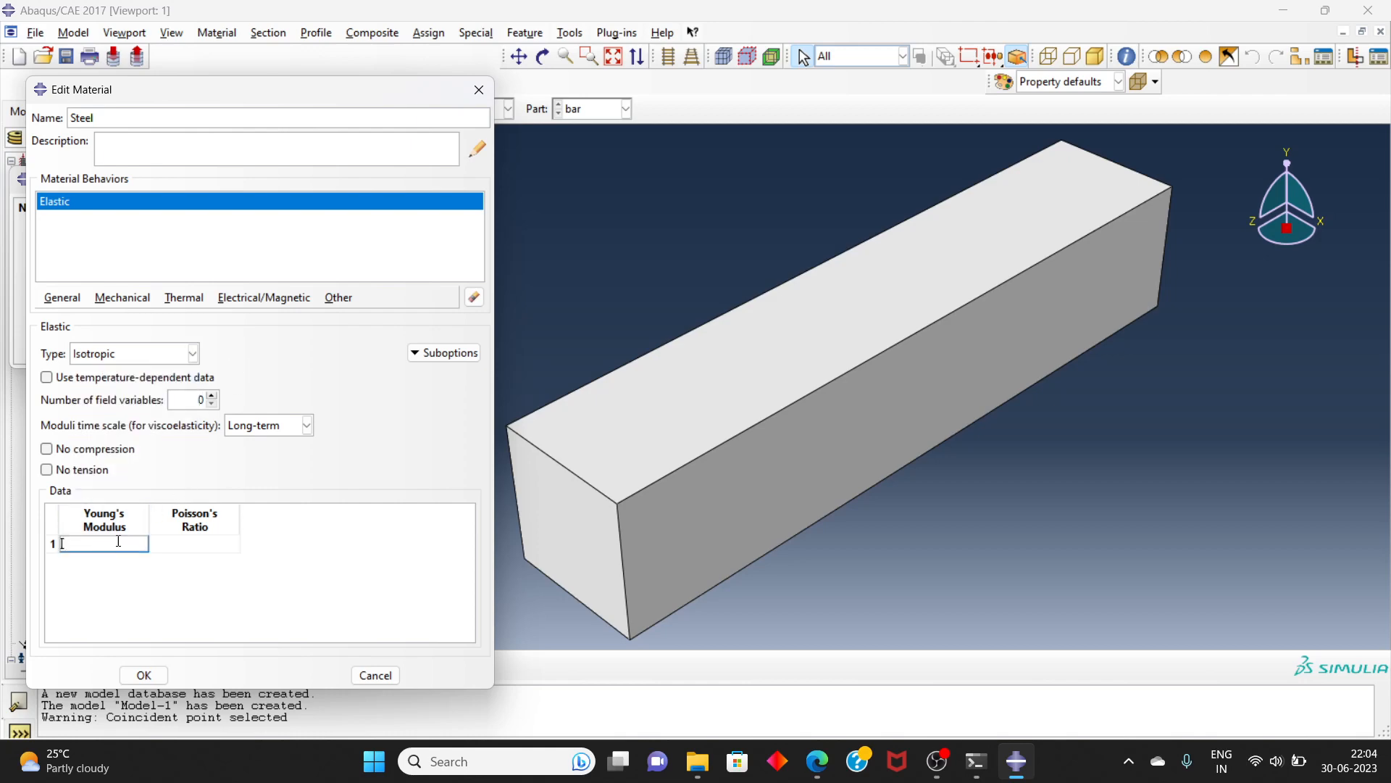
type("210000")
left_click(173, 549)
type("0.3")
key("BackSpace")
type("28")
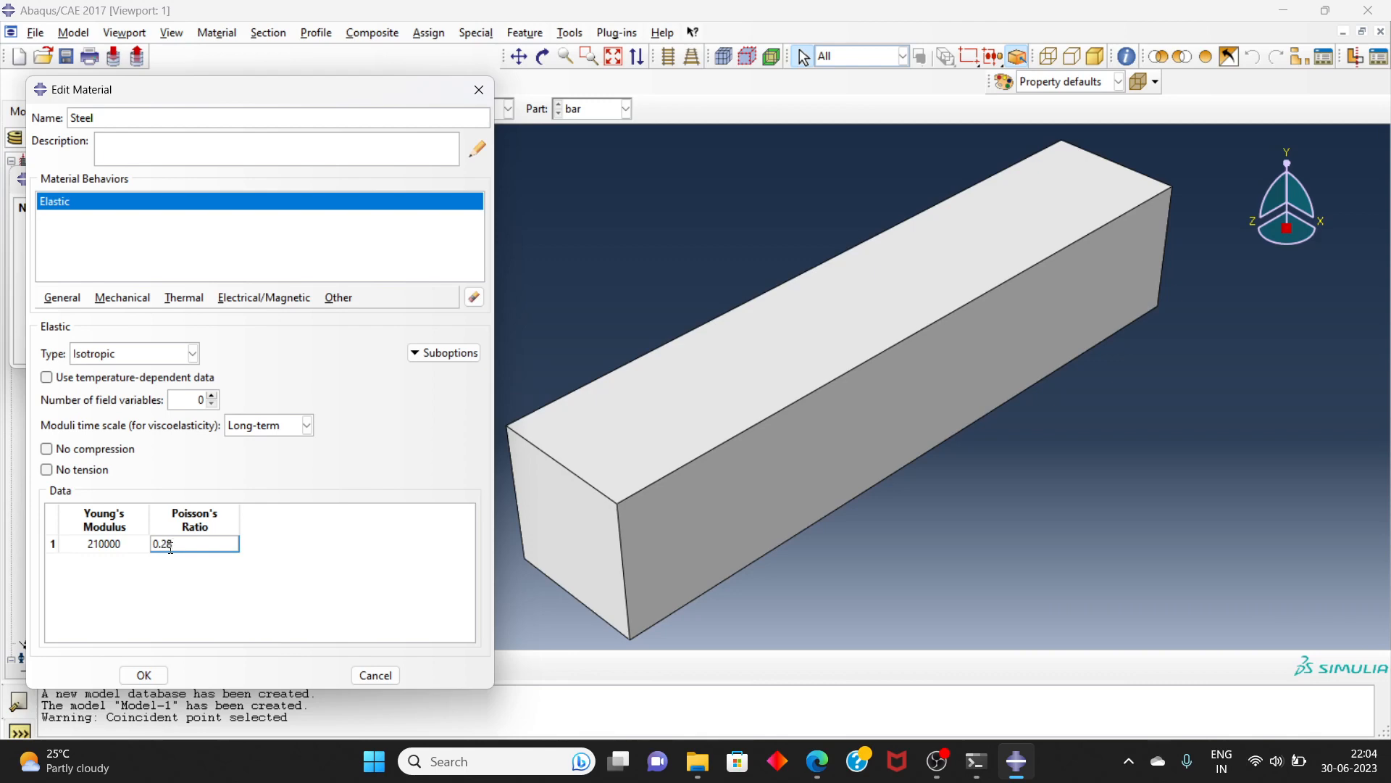
left_click(142, 674)
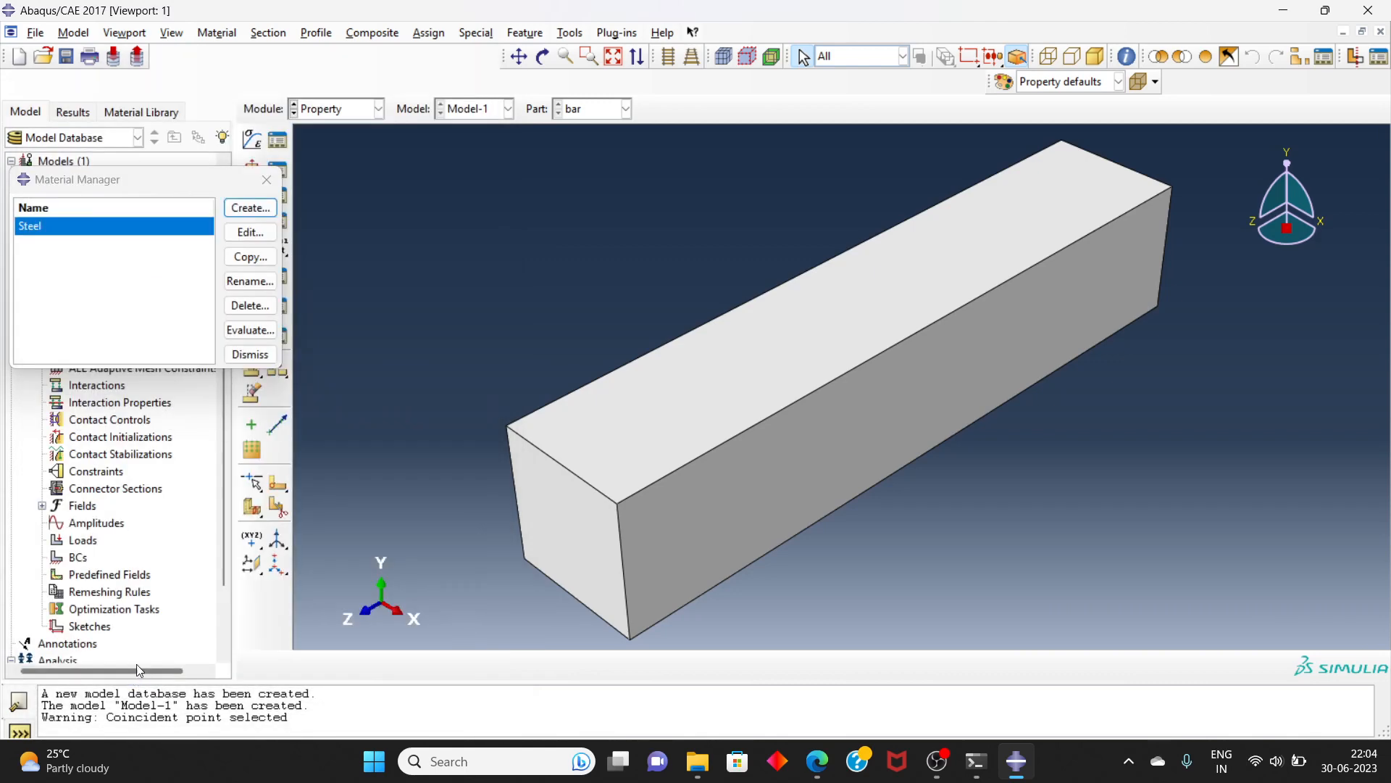
Step: Create a solid, homogeneous section named Steel Section that uses the Steel material
left_click(274, 188)
left_click(280, 178)
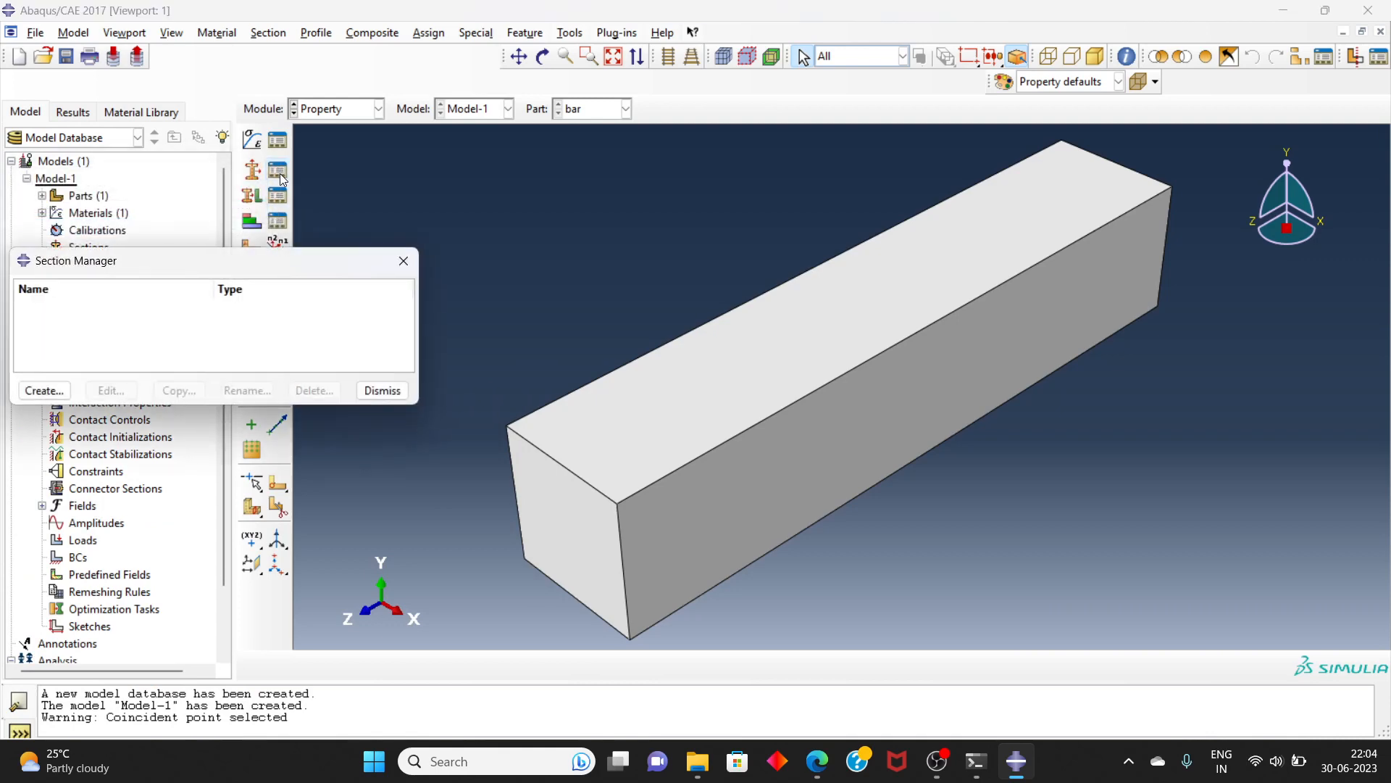
left_click(44, 390)
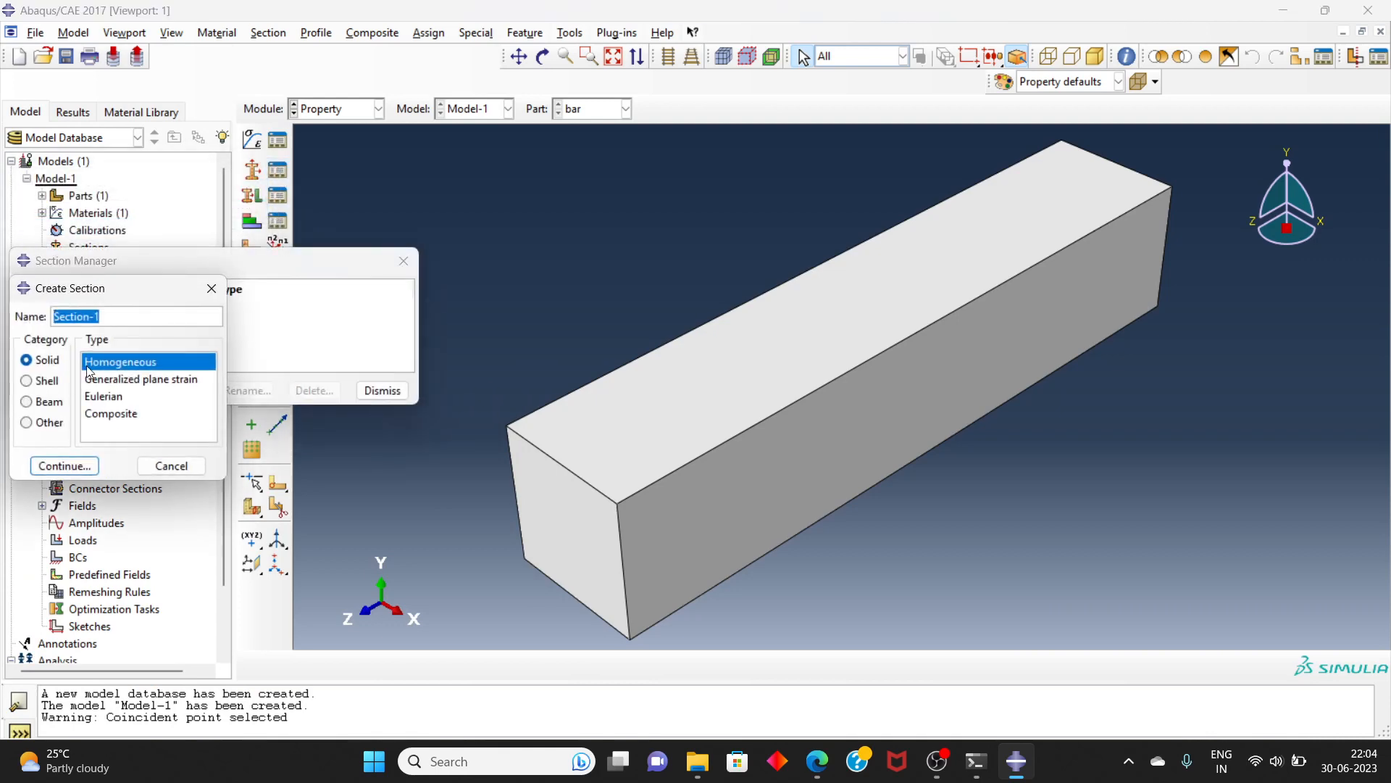
type("Steel Section")
left_click(62, 465)
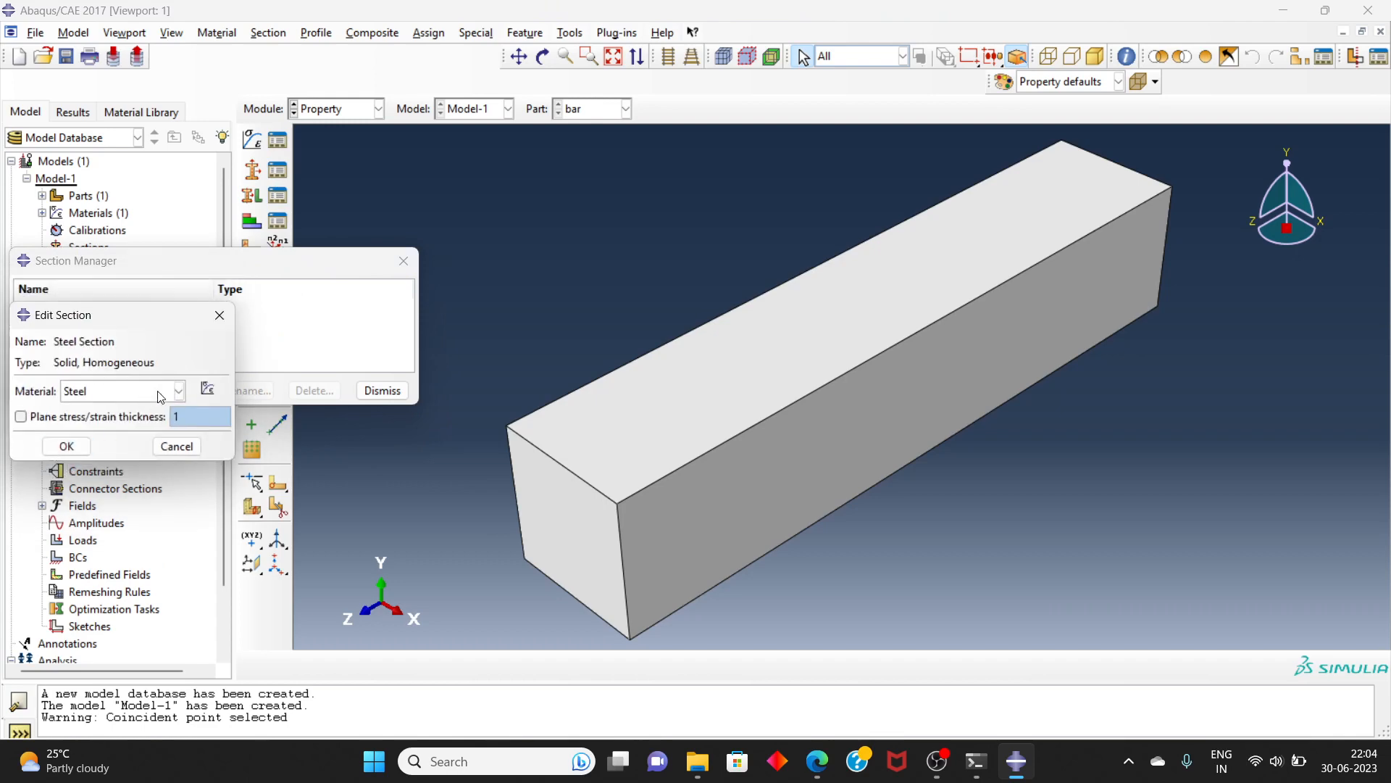
left_click(75, 449)
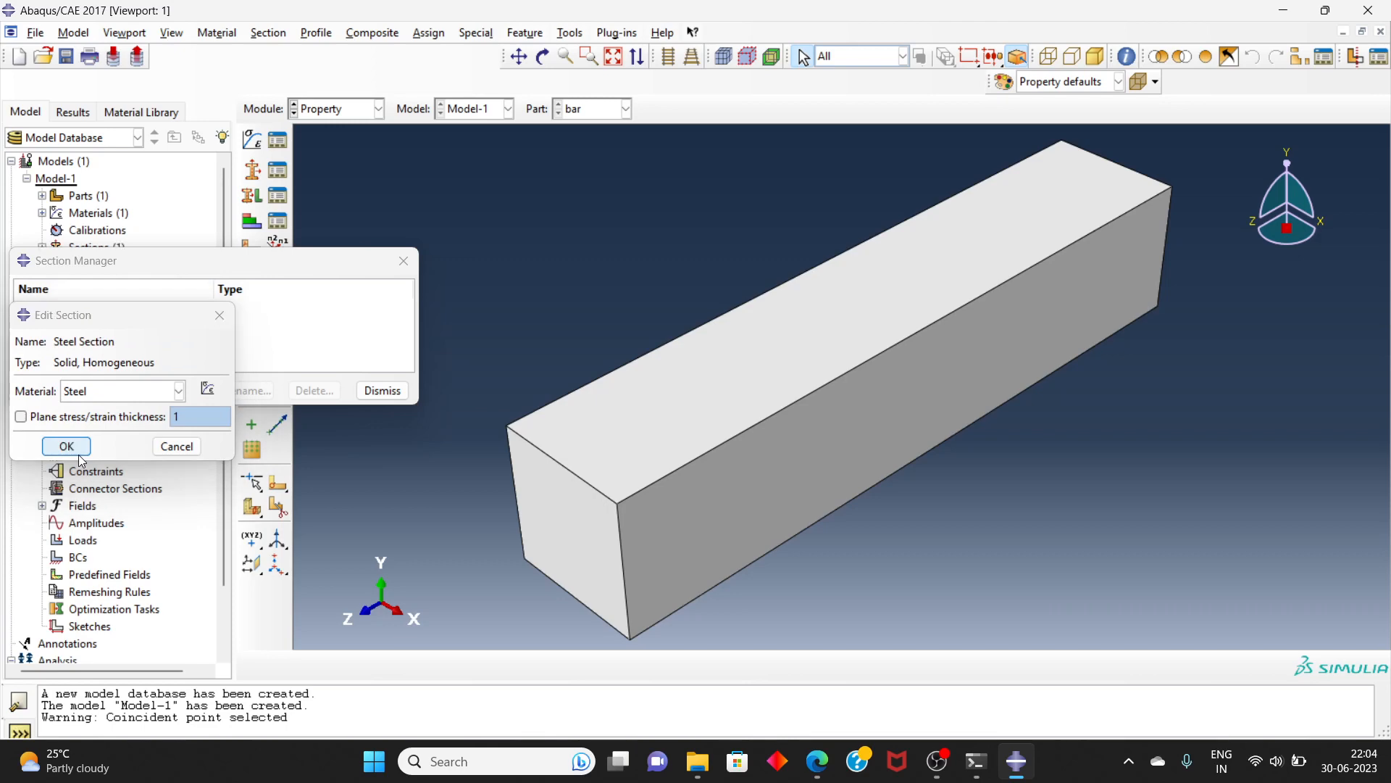
left_click(375, 391)
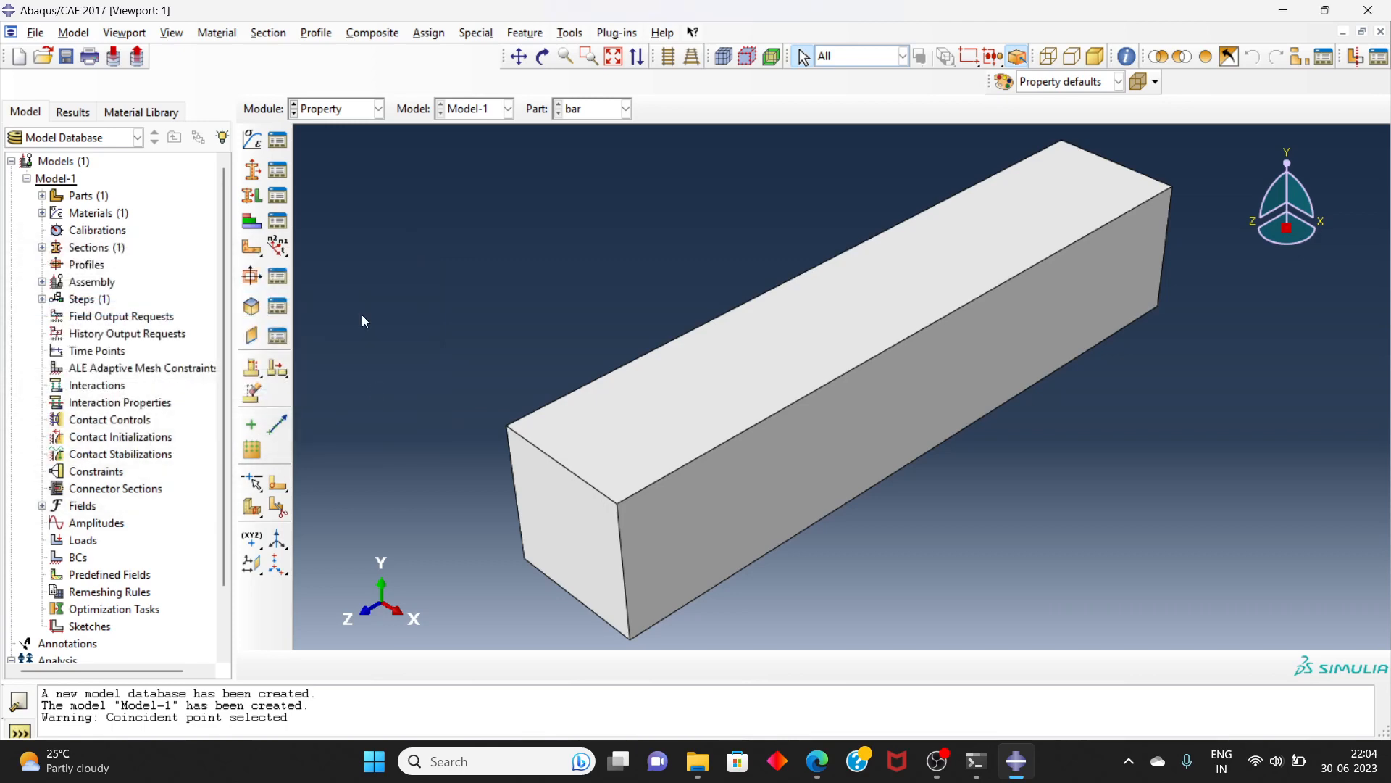
Step: Assign Steel Section to the entire bar without creating a set
left_click(278, 195)
left_click(63, 478)
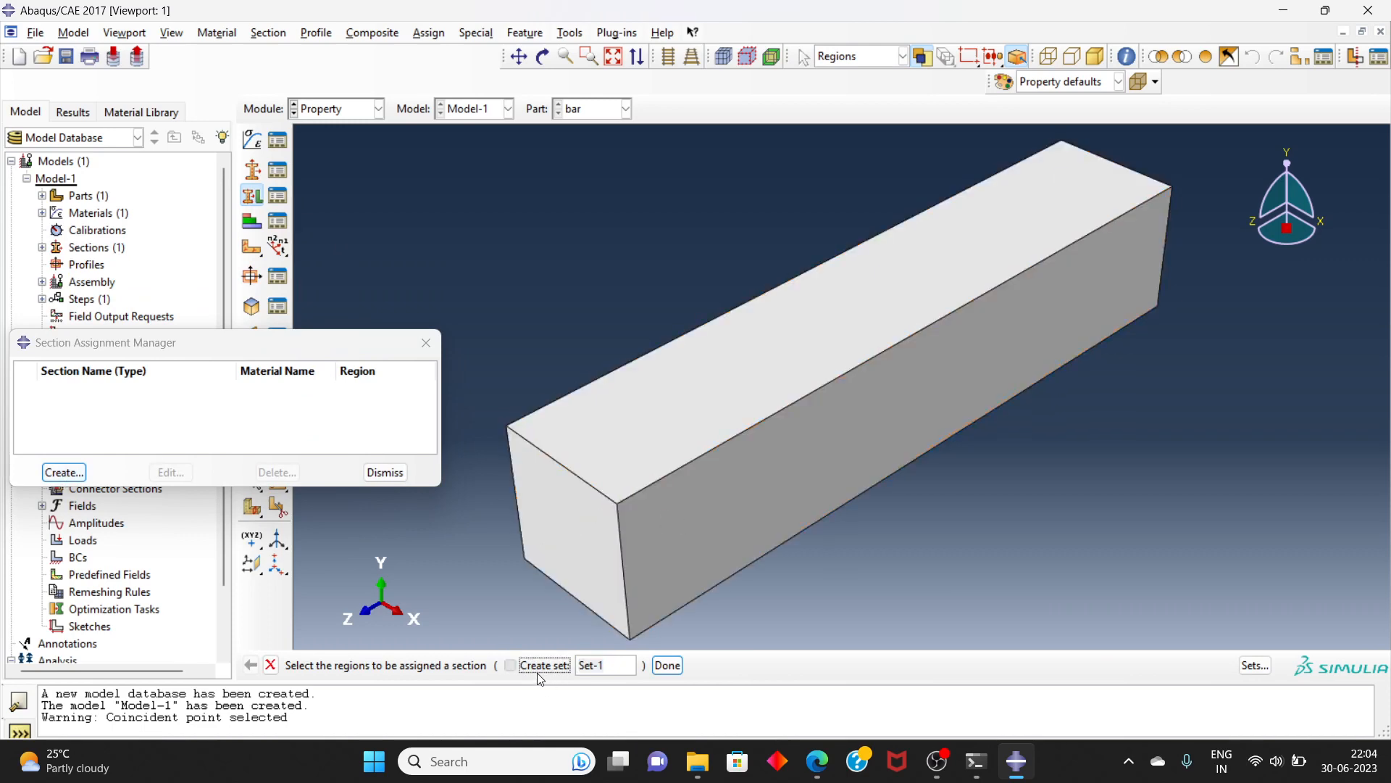
left_click(537, 671)
left_click(642, 535)
left_click(603, 666)
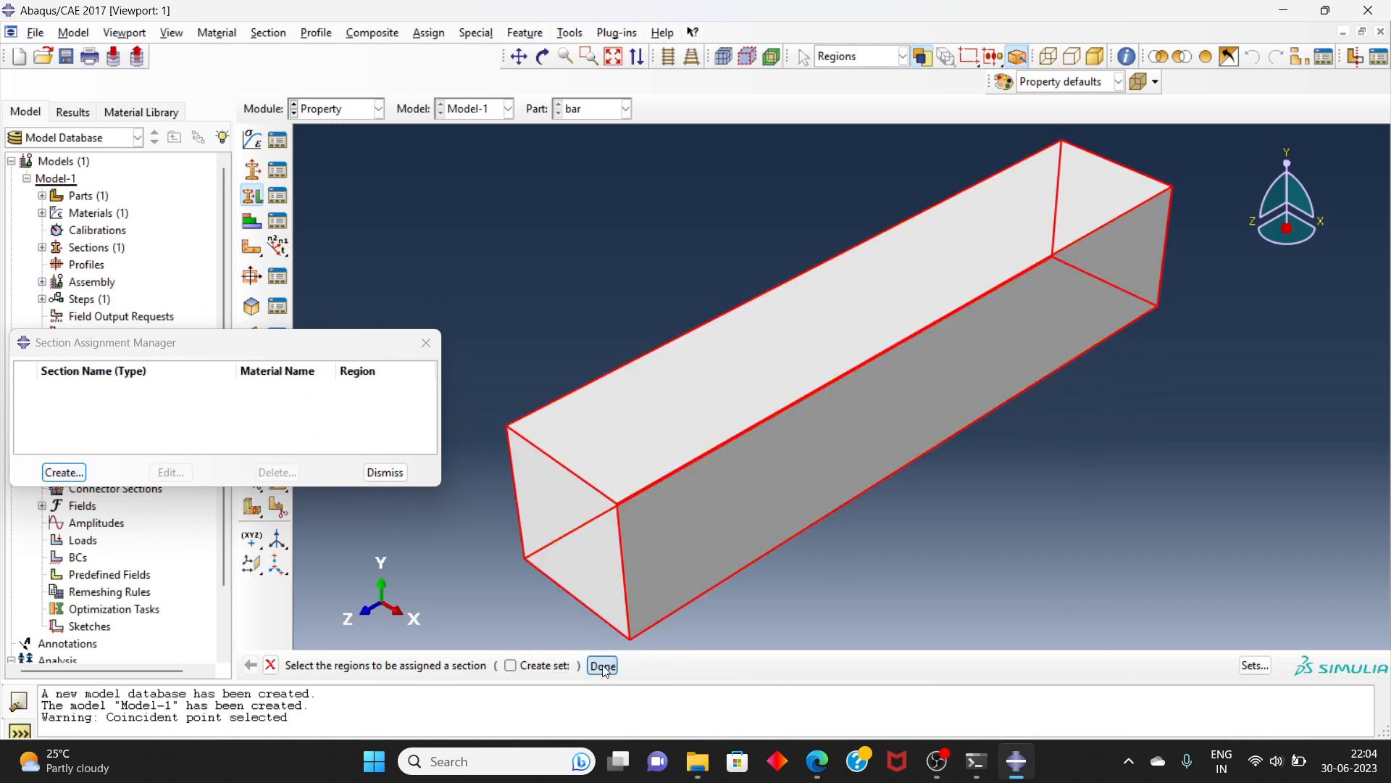
left_click(65, 581)
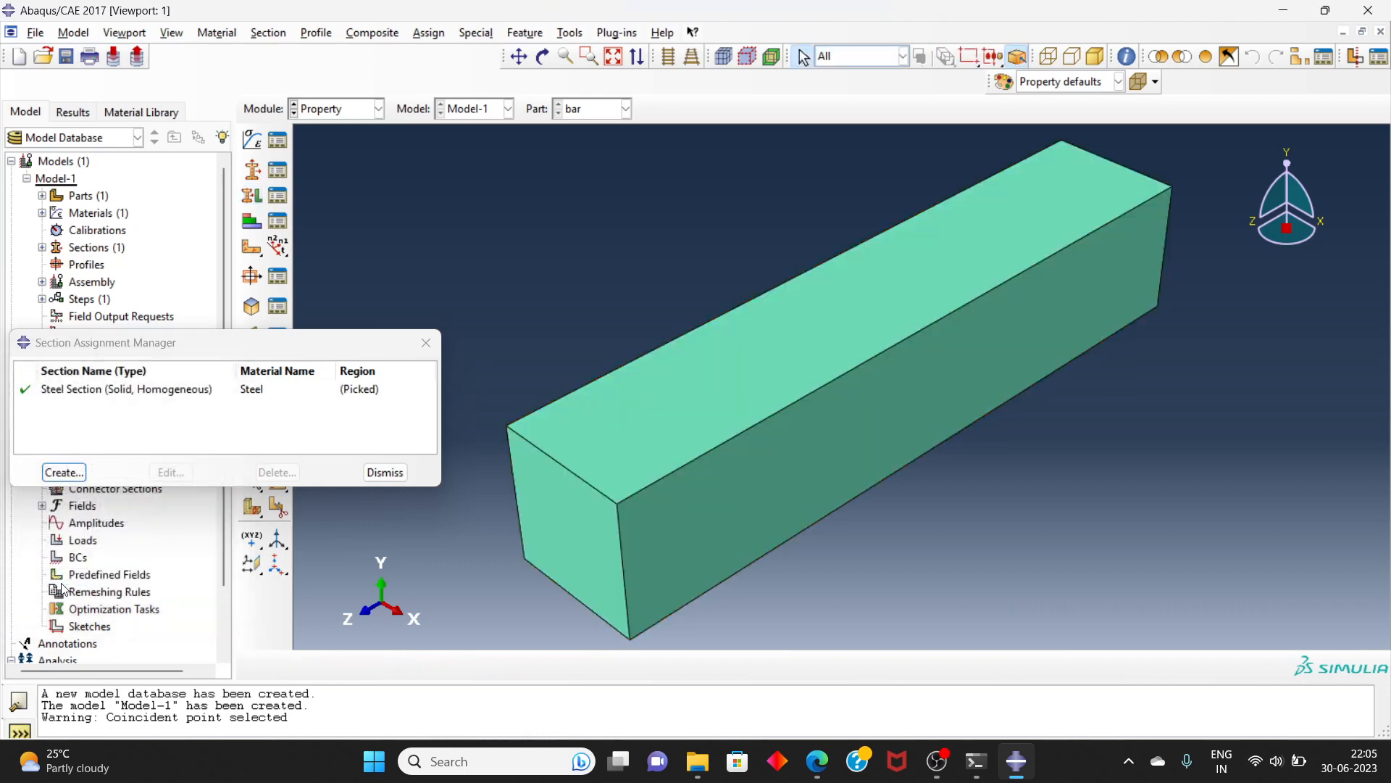
left_click(421, 347)
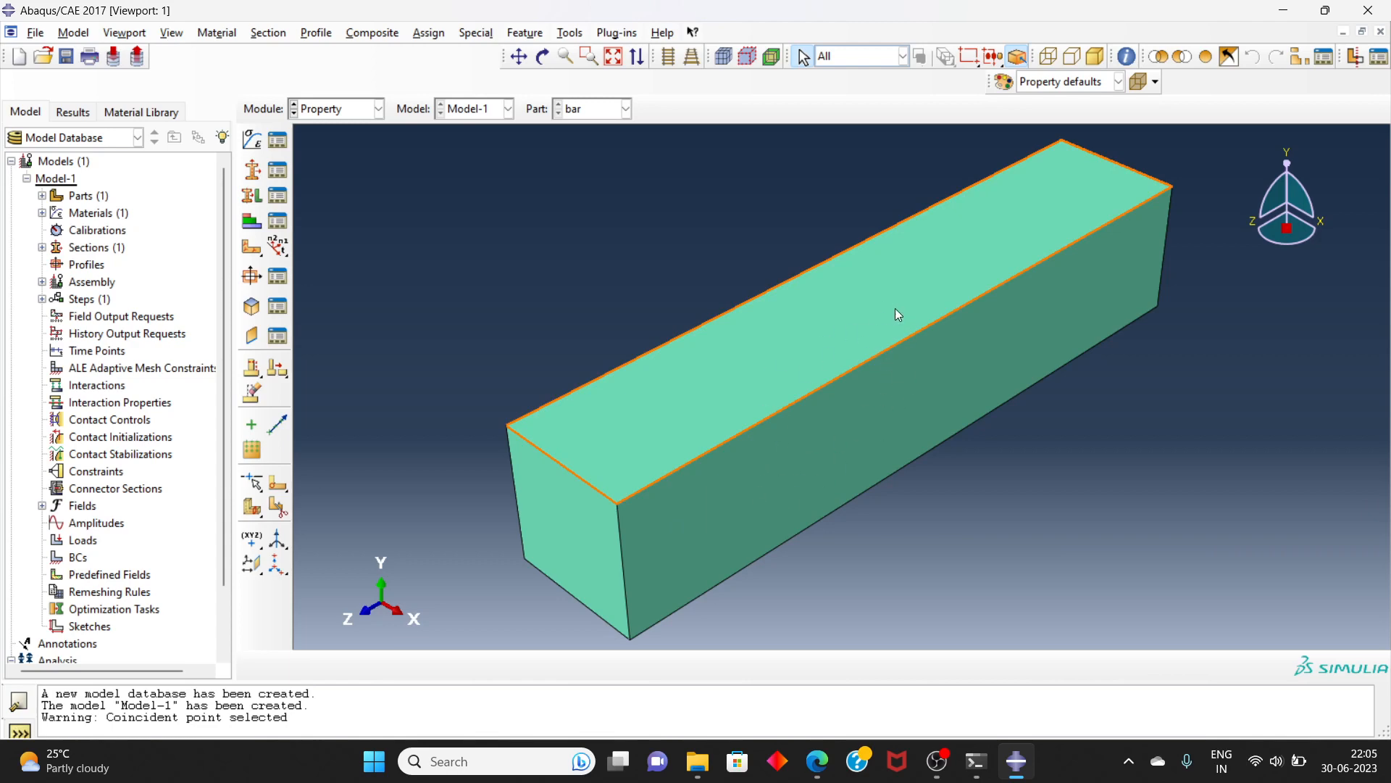
Step: Switch to the Mesh module and seed the bar part with an approximate global size of 50
left_click(372, 119)
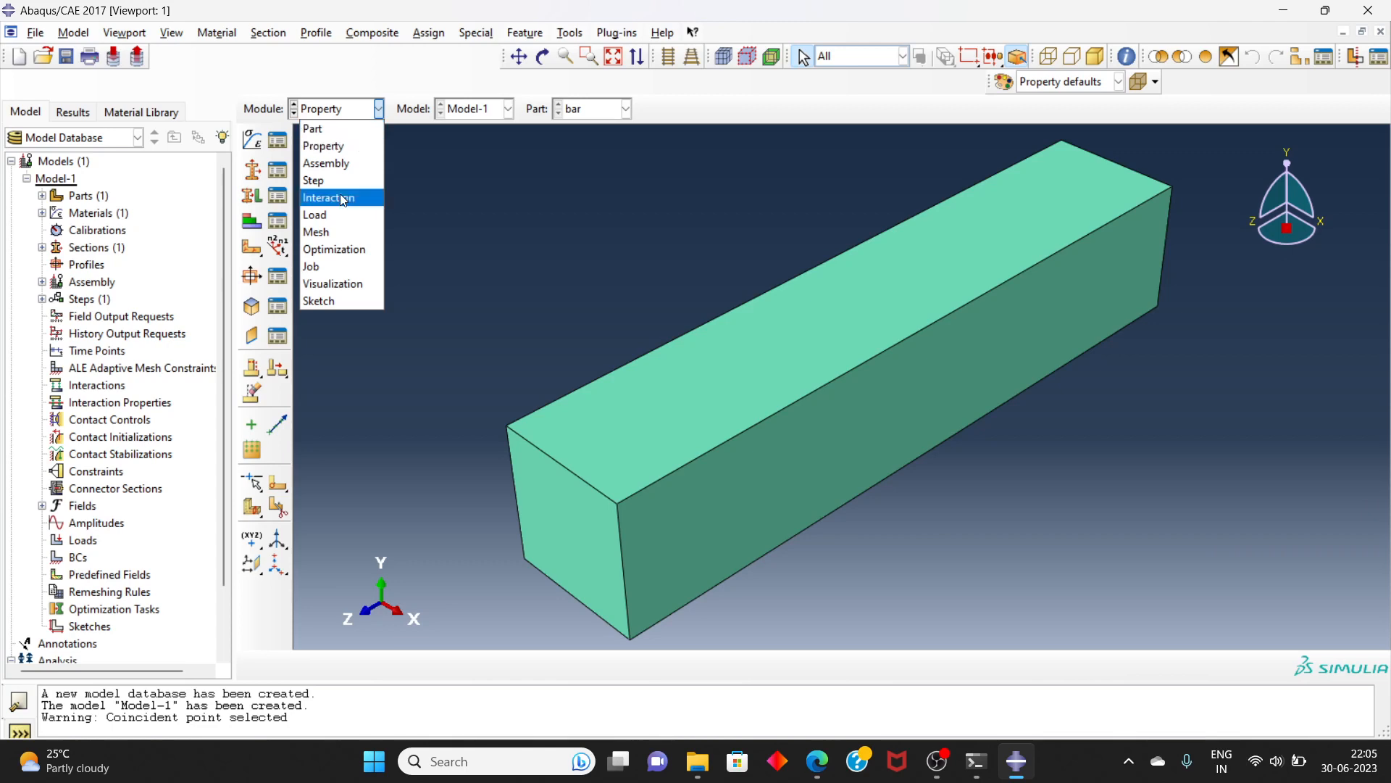
left_click(336, 232)
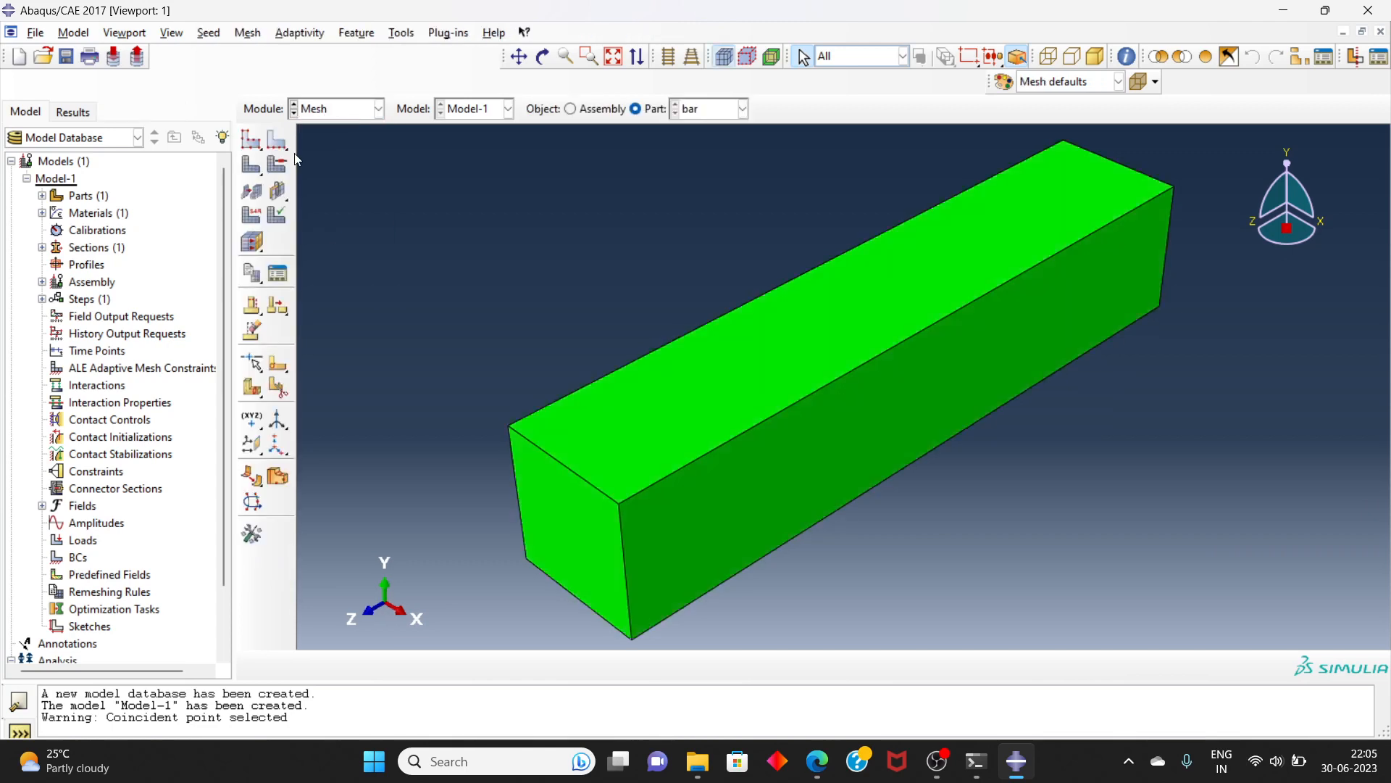
left_click(246, 142)
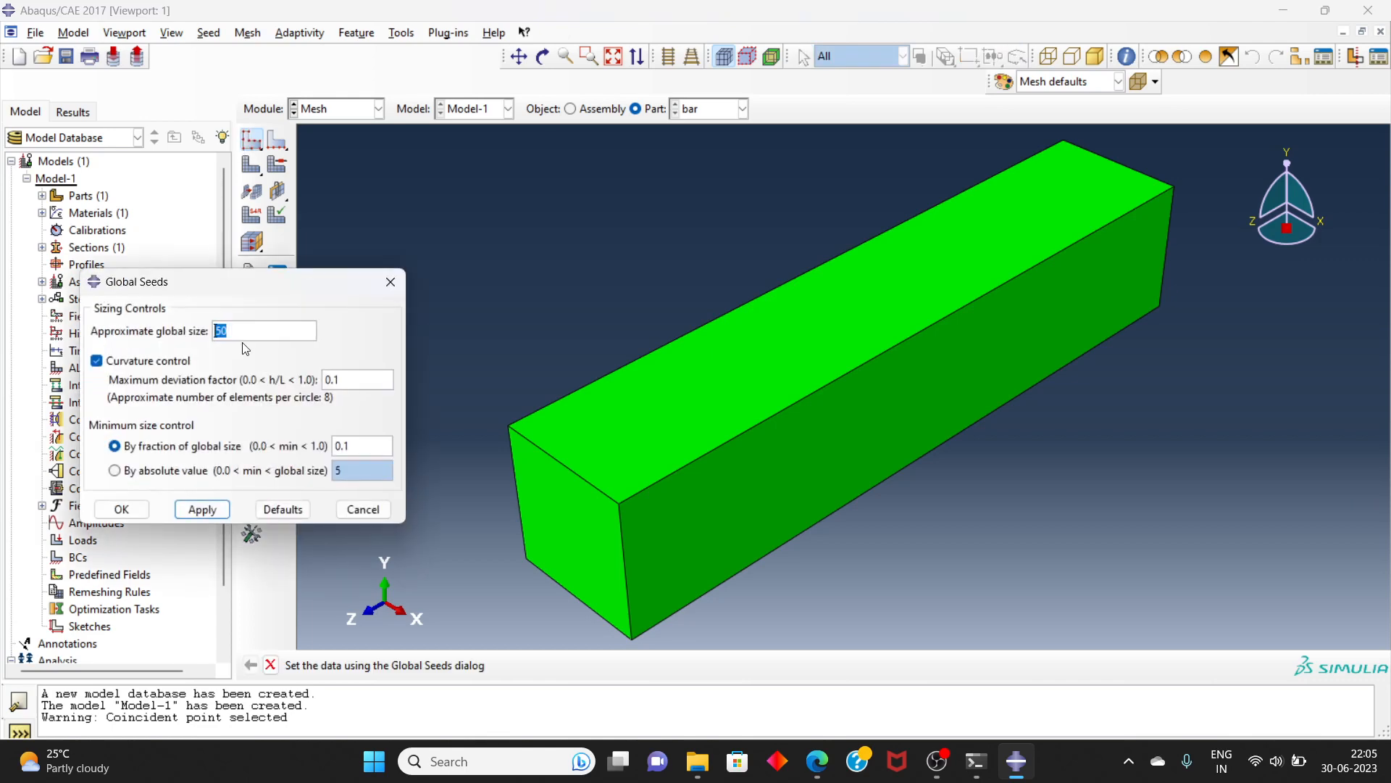
left_click(221, 513)
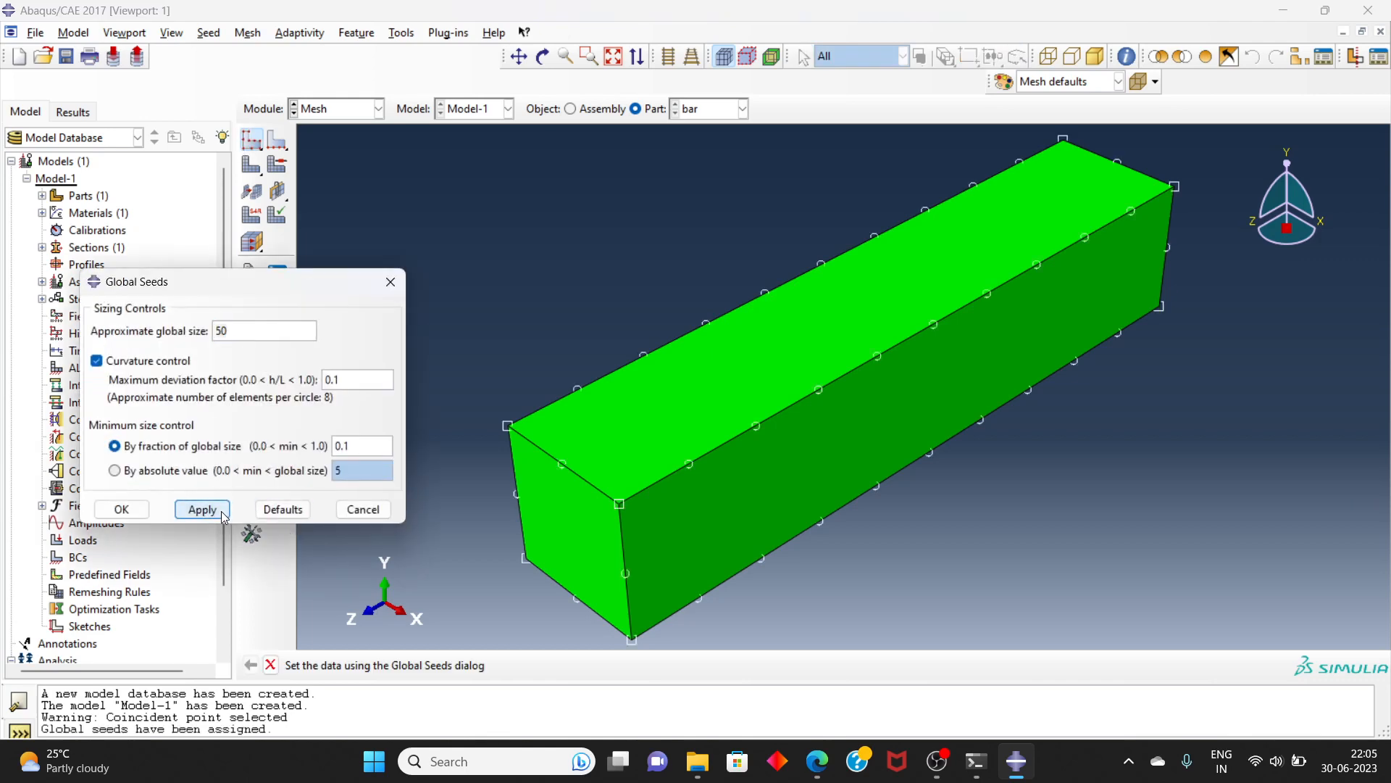
Step: Set the approximate global seed size to 20 and mesh the bar part
double_click(243, 332)
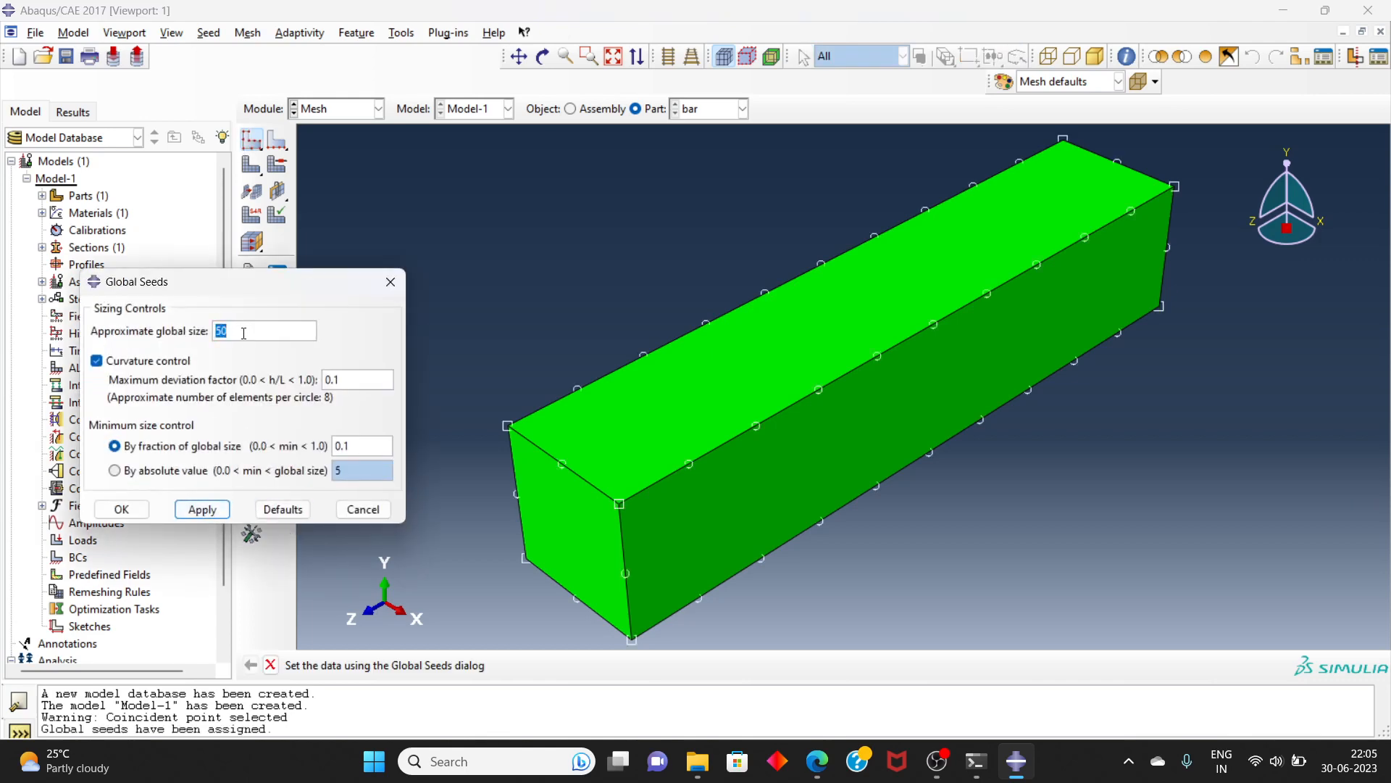
type("20")
left_click(204, 510)
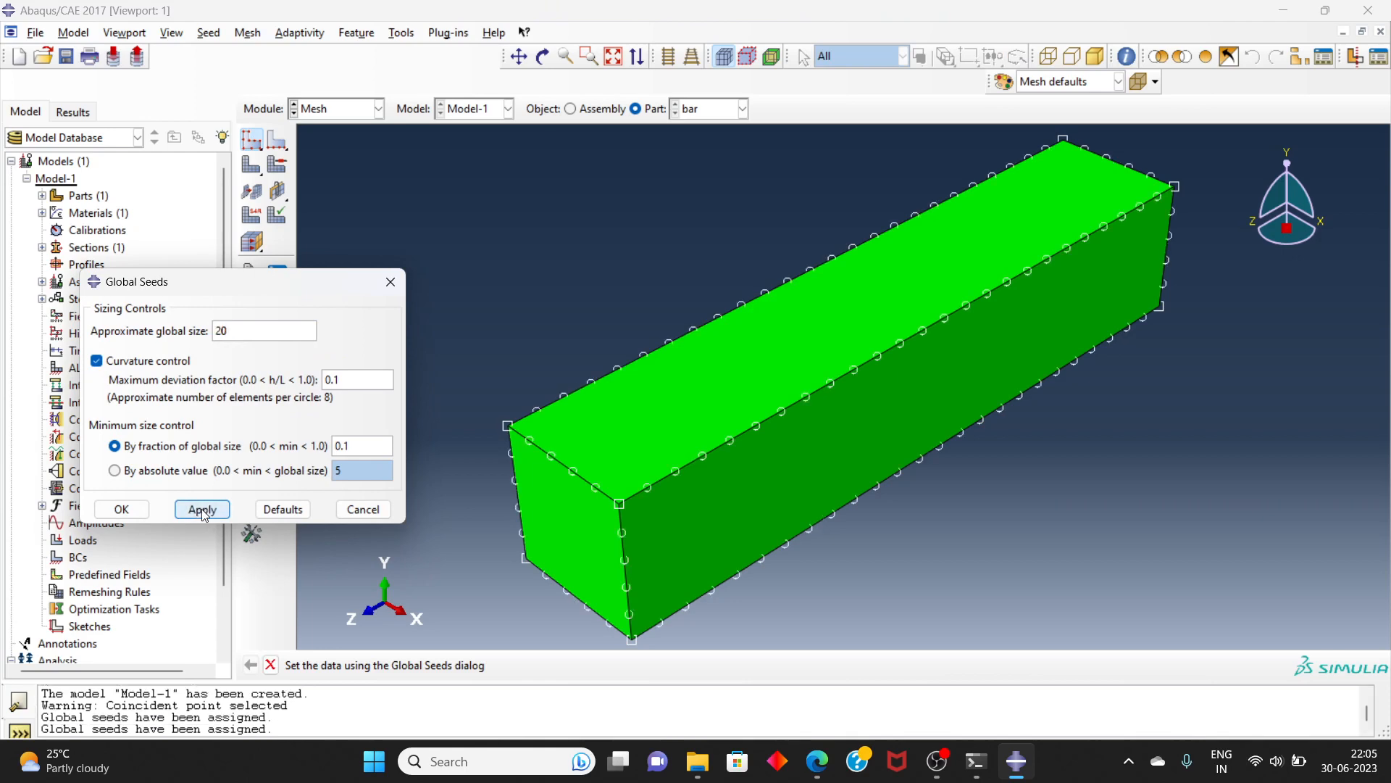
left_click(125, 509)
left_click(259, 165)
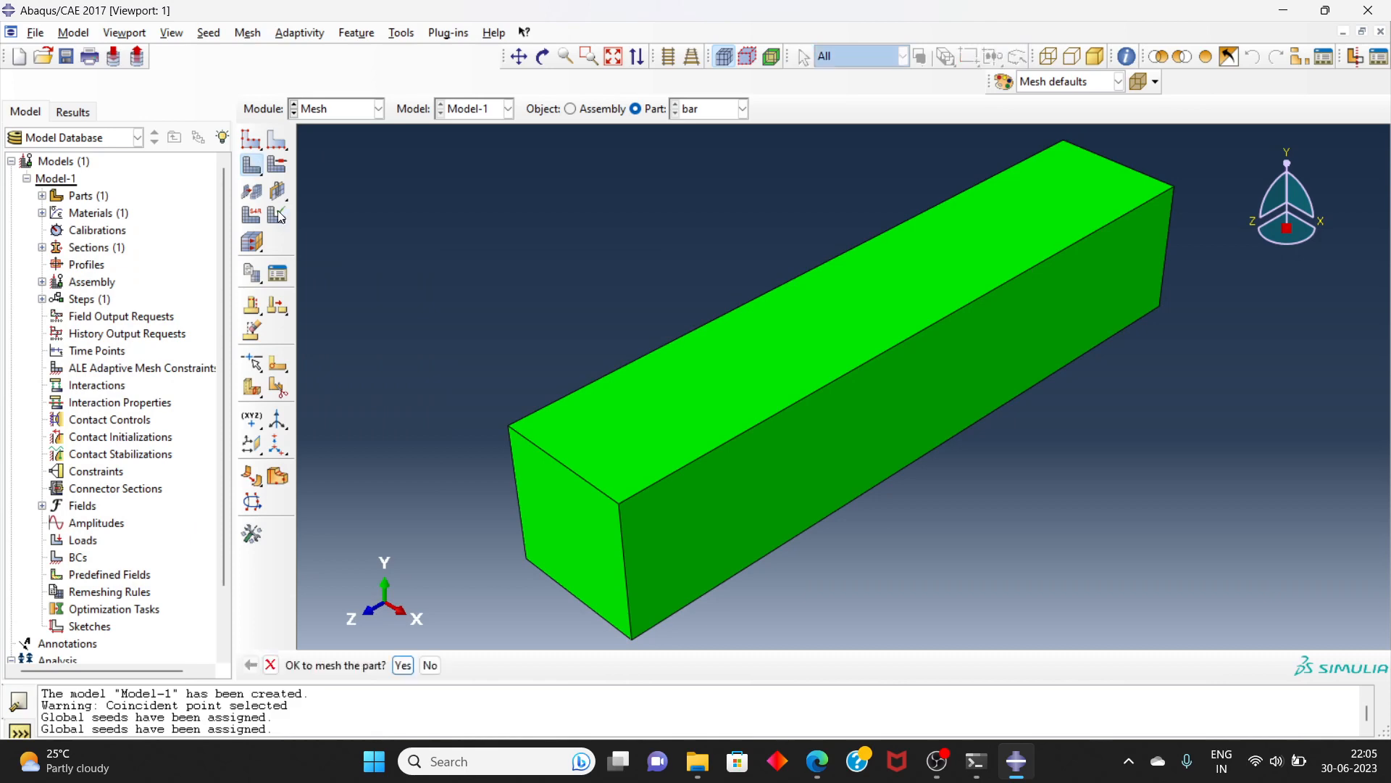
left_click(407, 671)
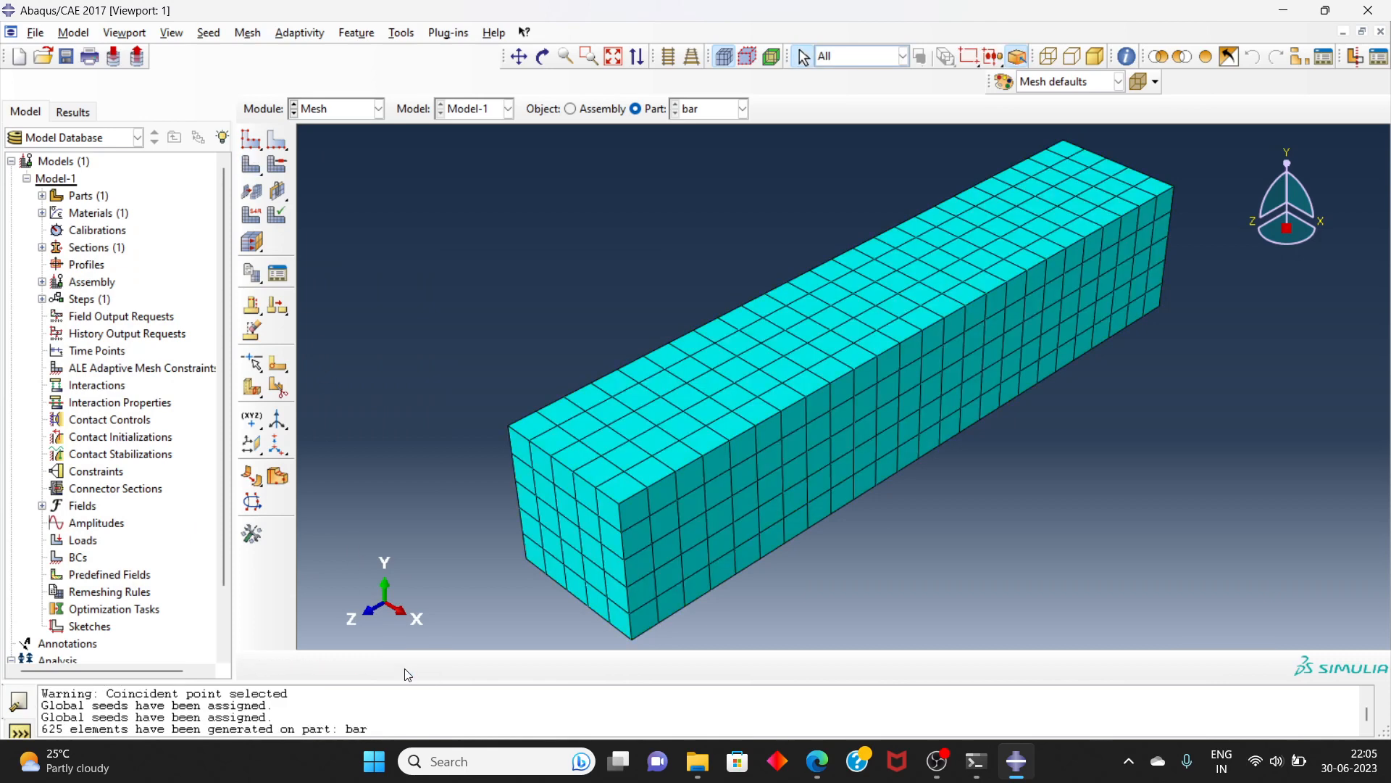
Step: Switch to the Assembly module and create a dependent instance of the bar part
left_click(363, 114)
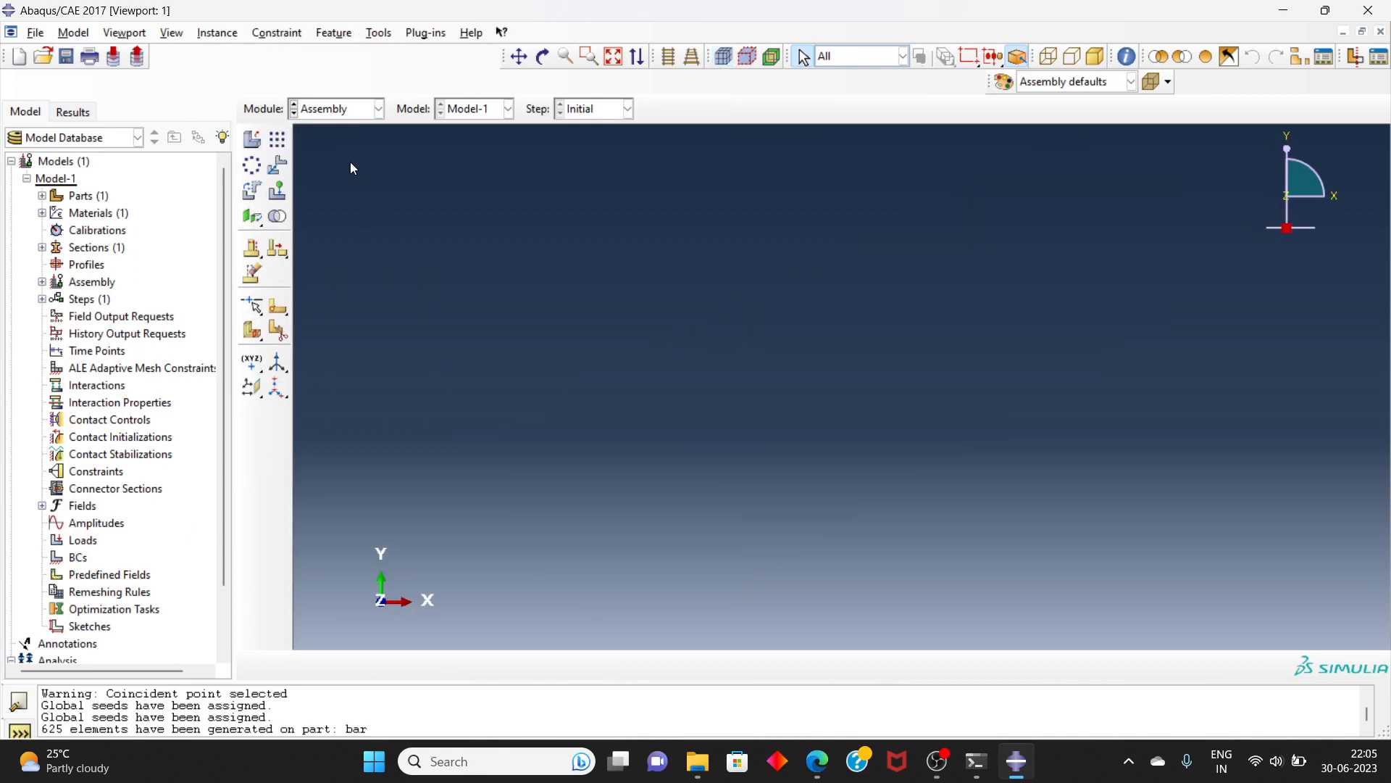
left_click(252, 141)
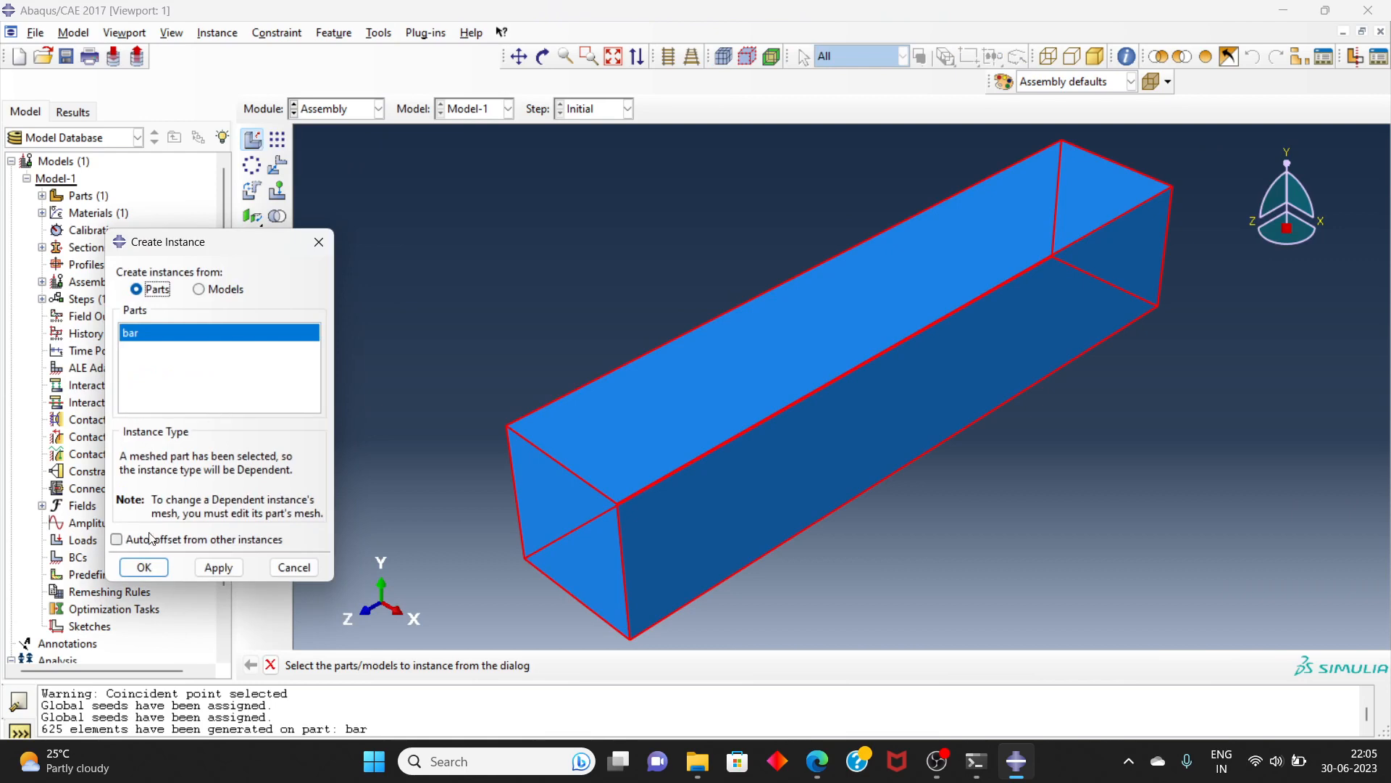
left_click(144, 569)
left_click(144, 568)
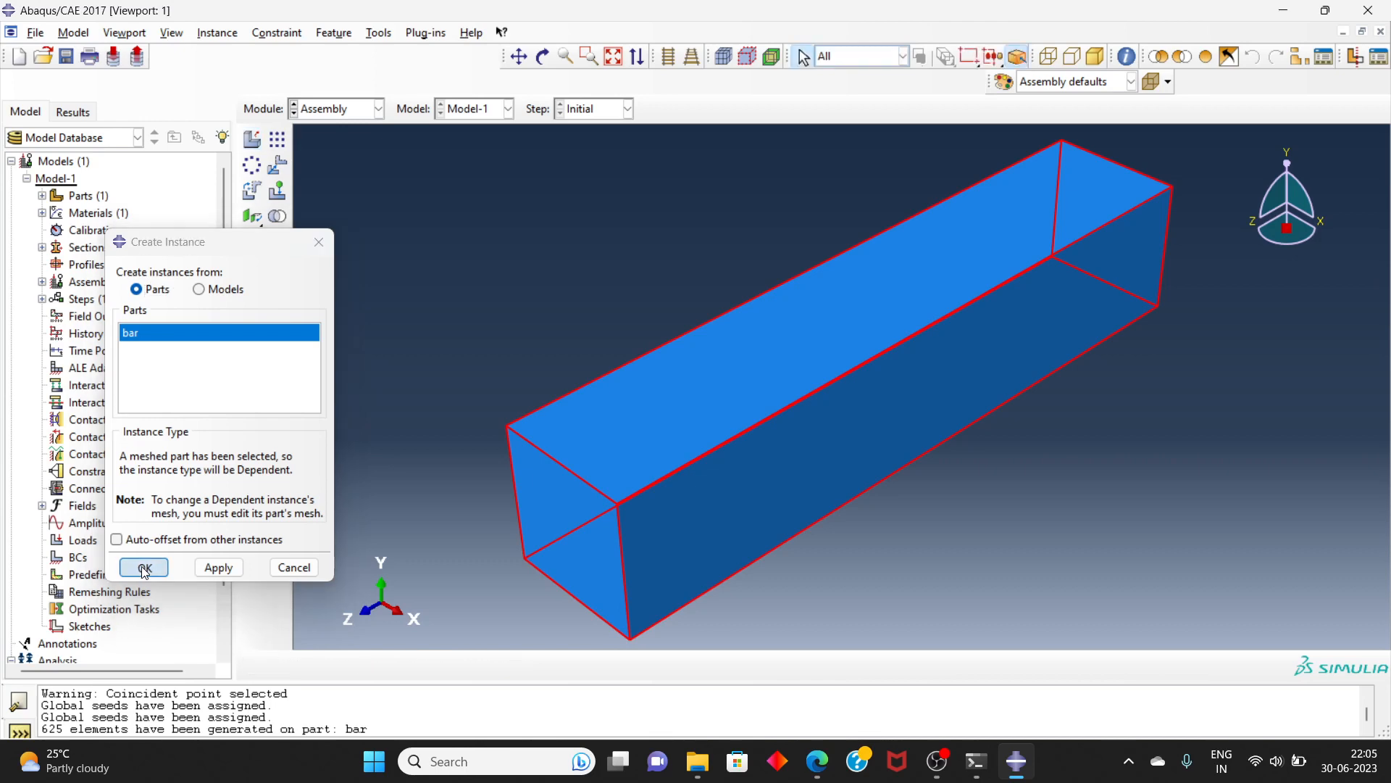
Step: Switch to the Step module and start a new Static, General step after the Initial step
left_click(364, 113)
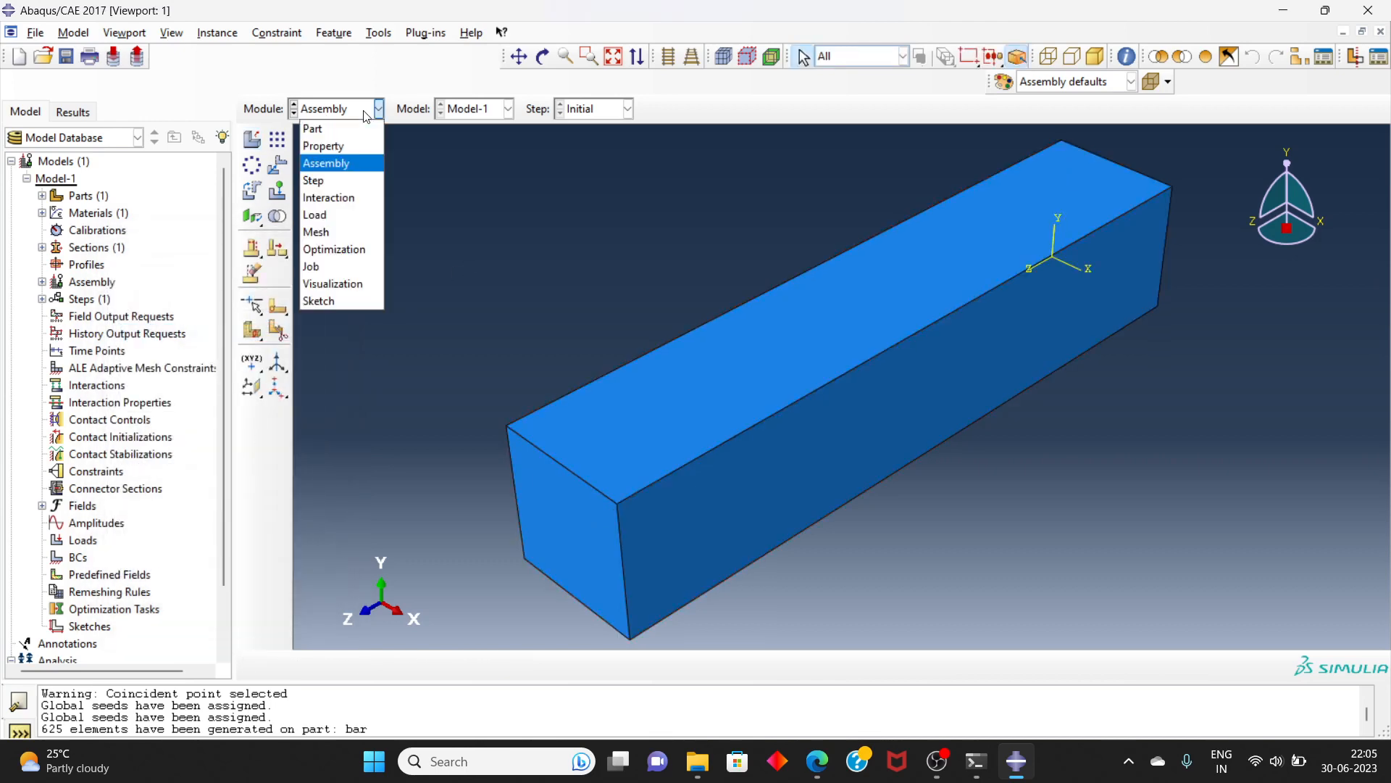
left_click(518, 214)
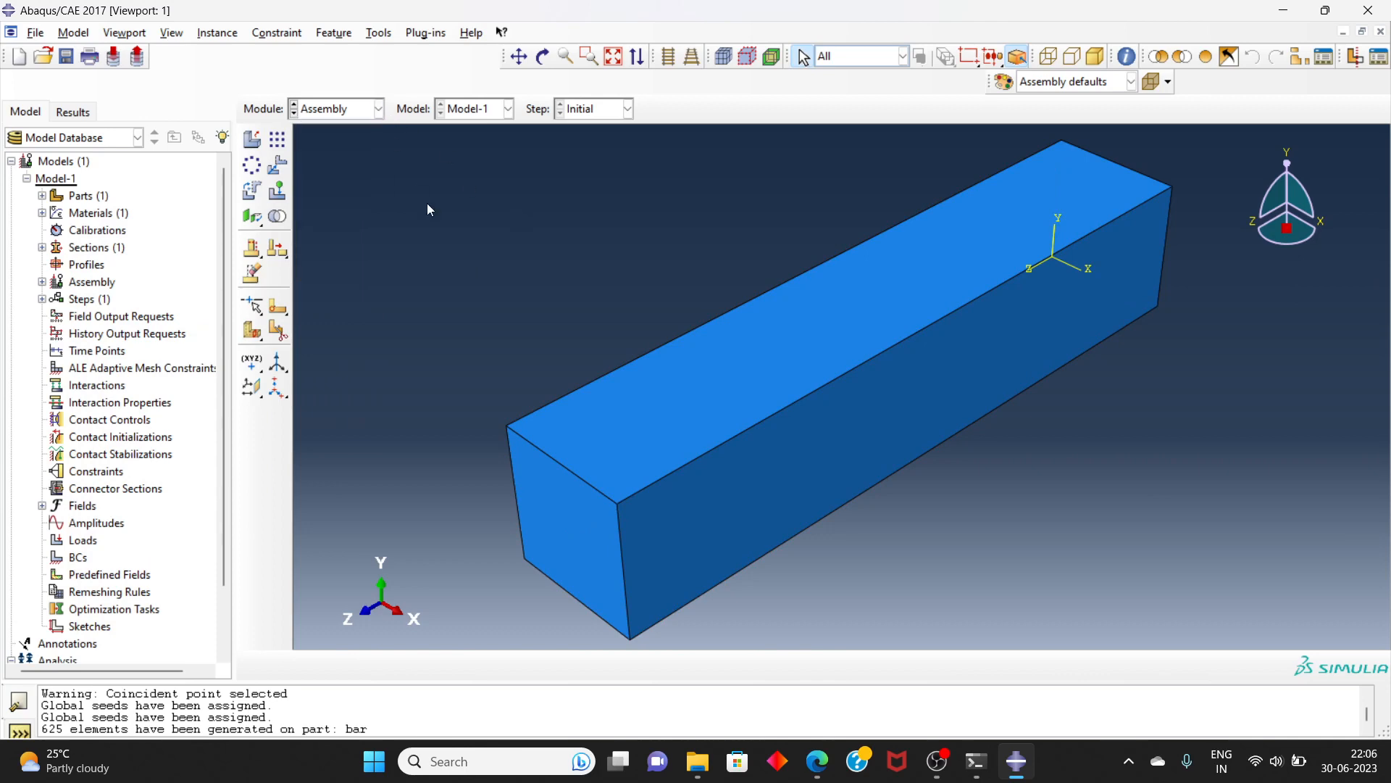
left_click(371, 113)
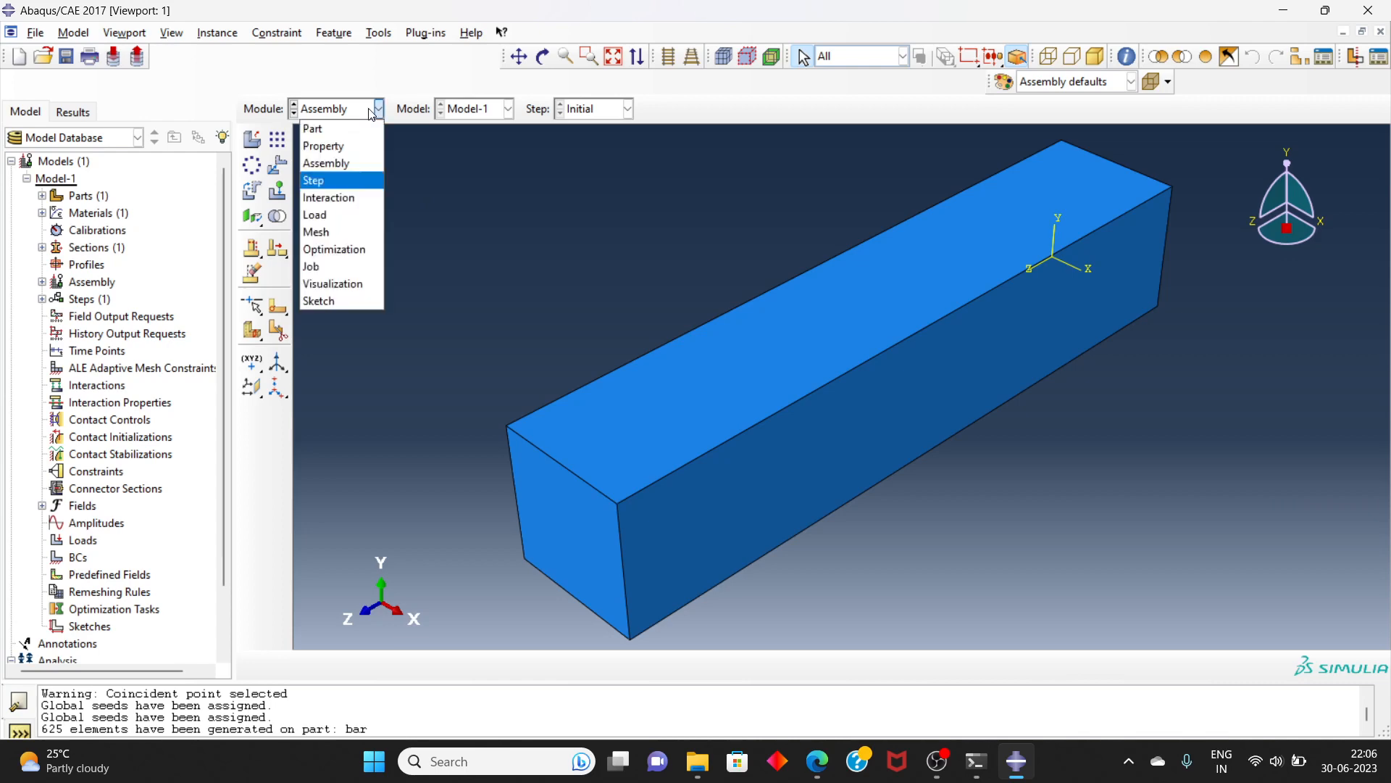
left_click(348, 180)
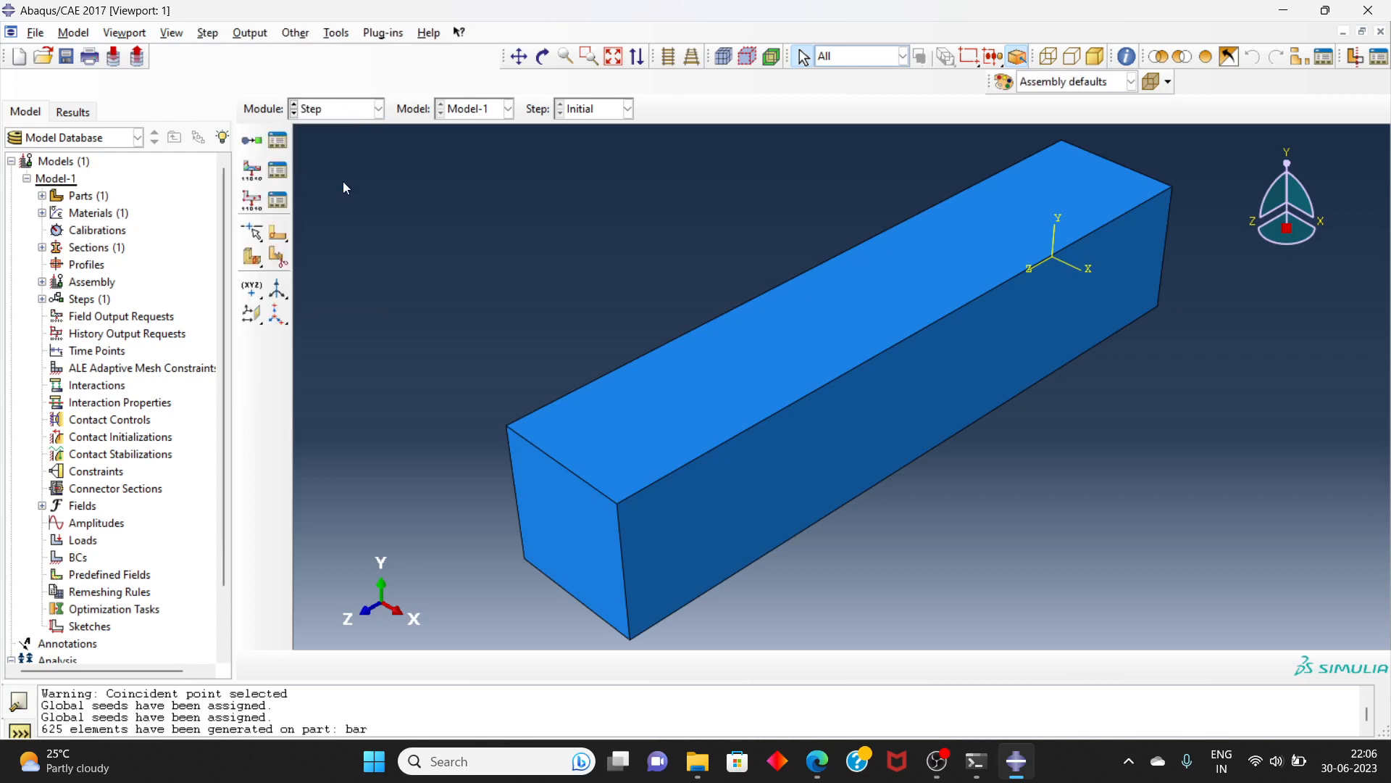
left_click(286, 142)
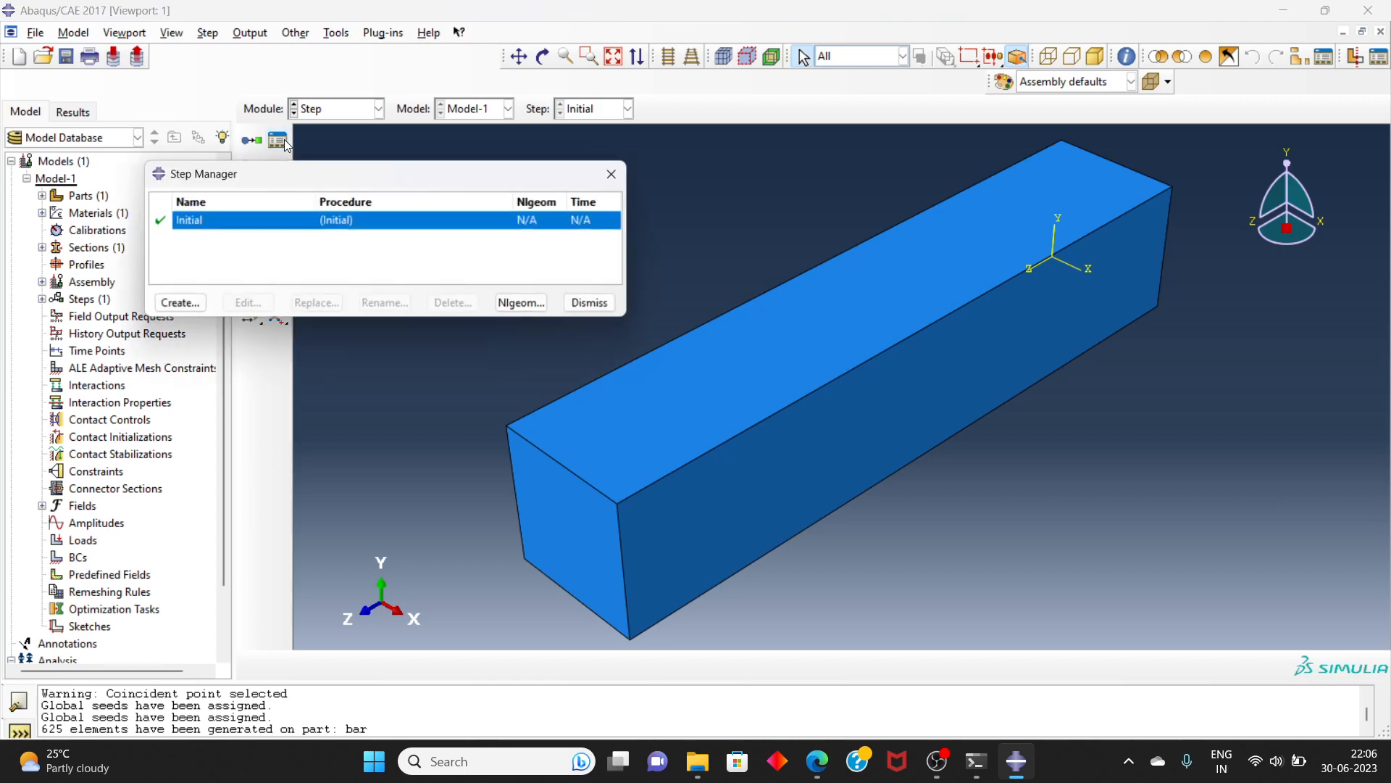
left_click(181, 305)
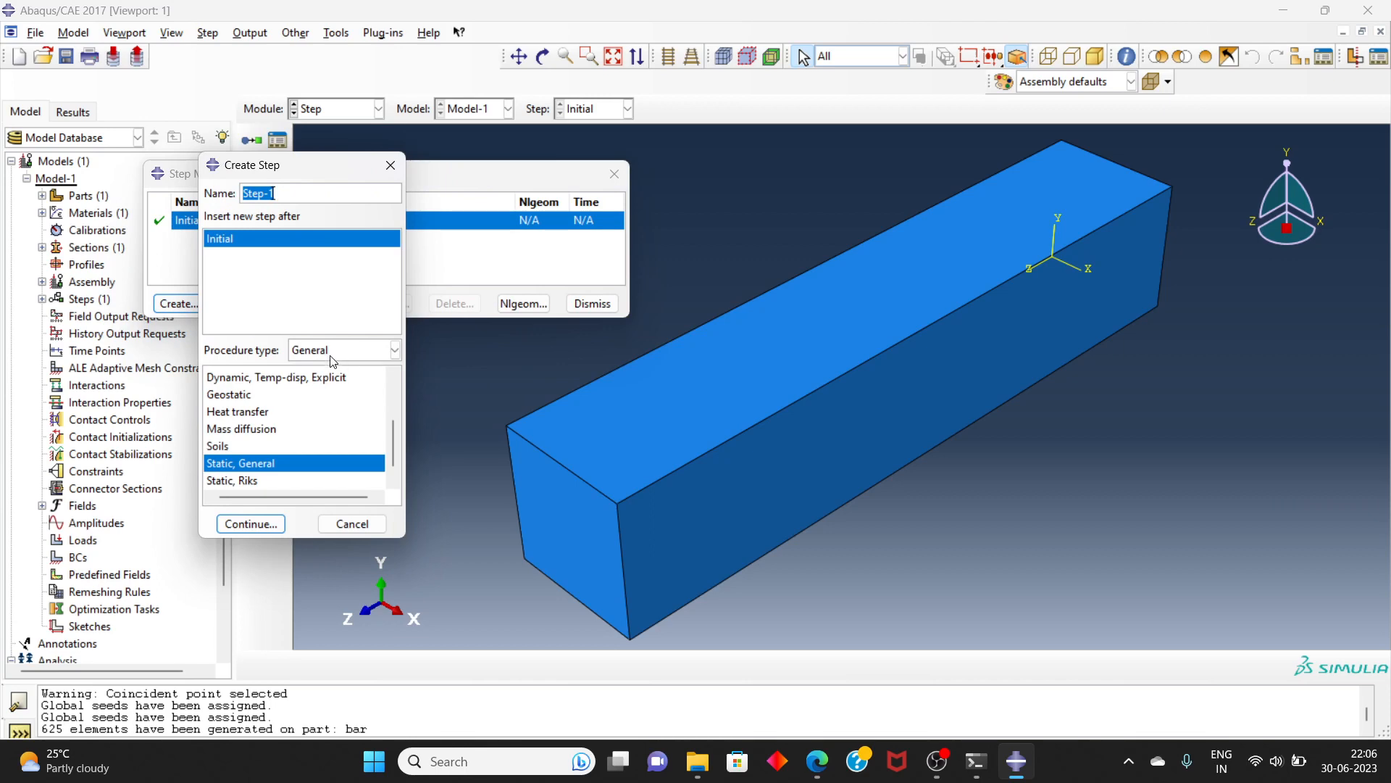
scroll(352, 421, "down", 1)
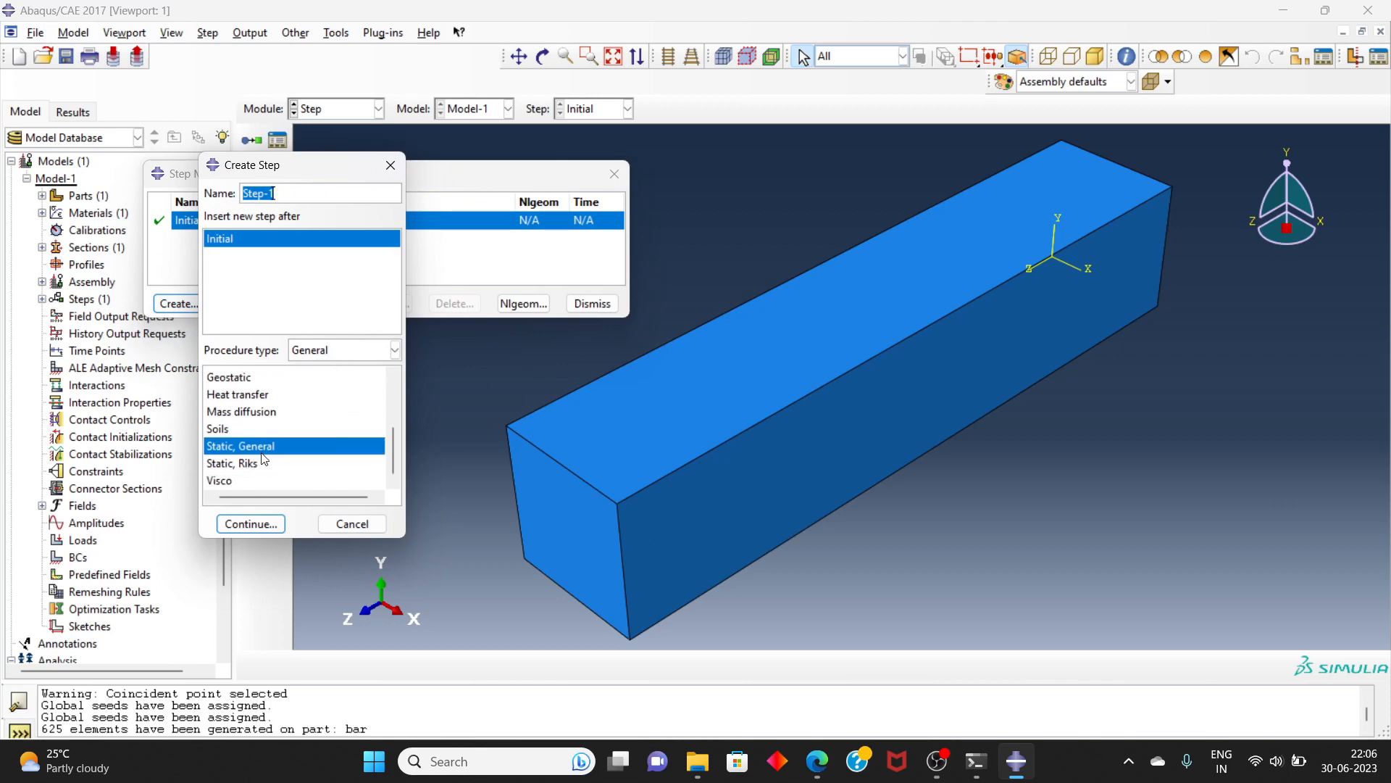
left_click(388, 351)
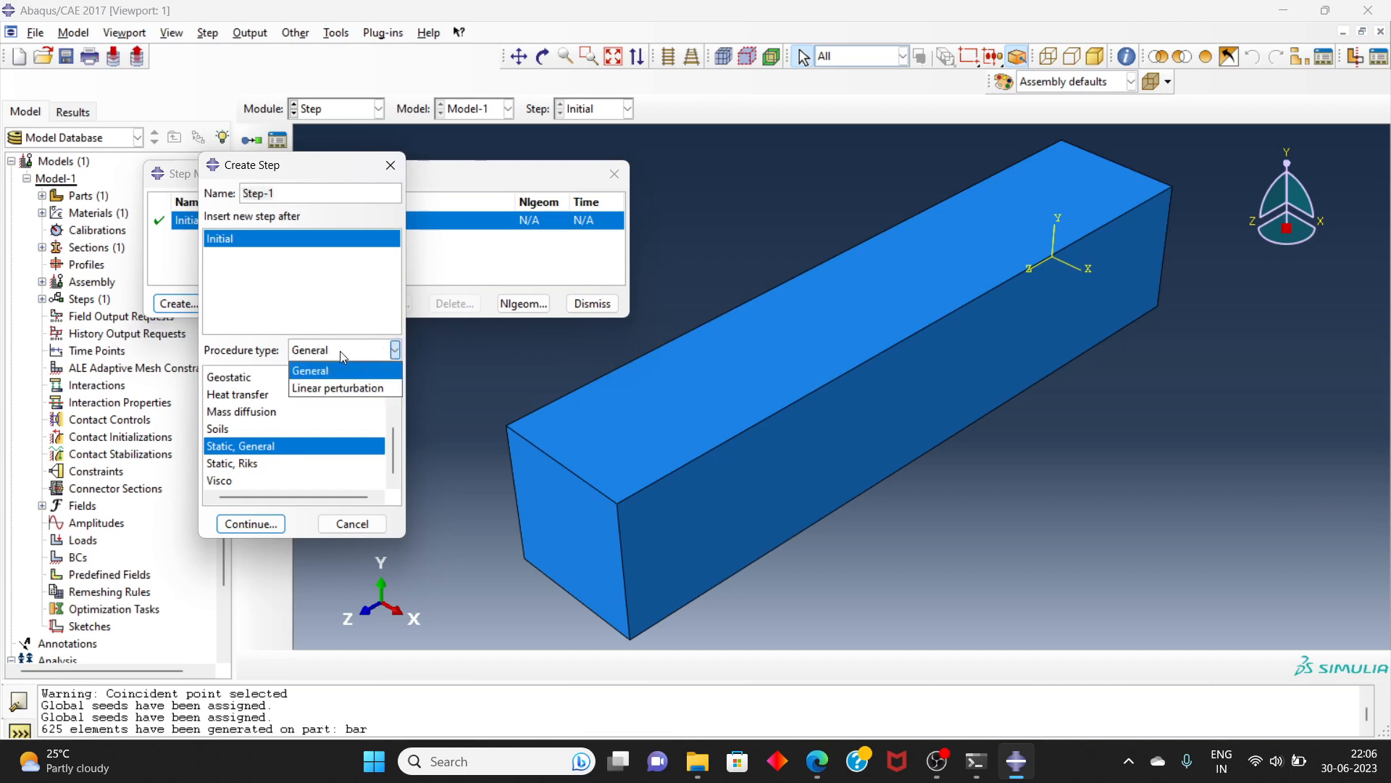
left_click(377, 389)
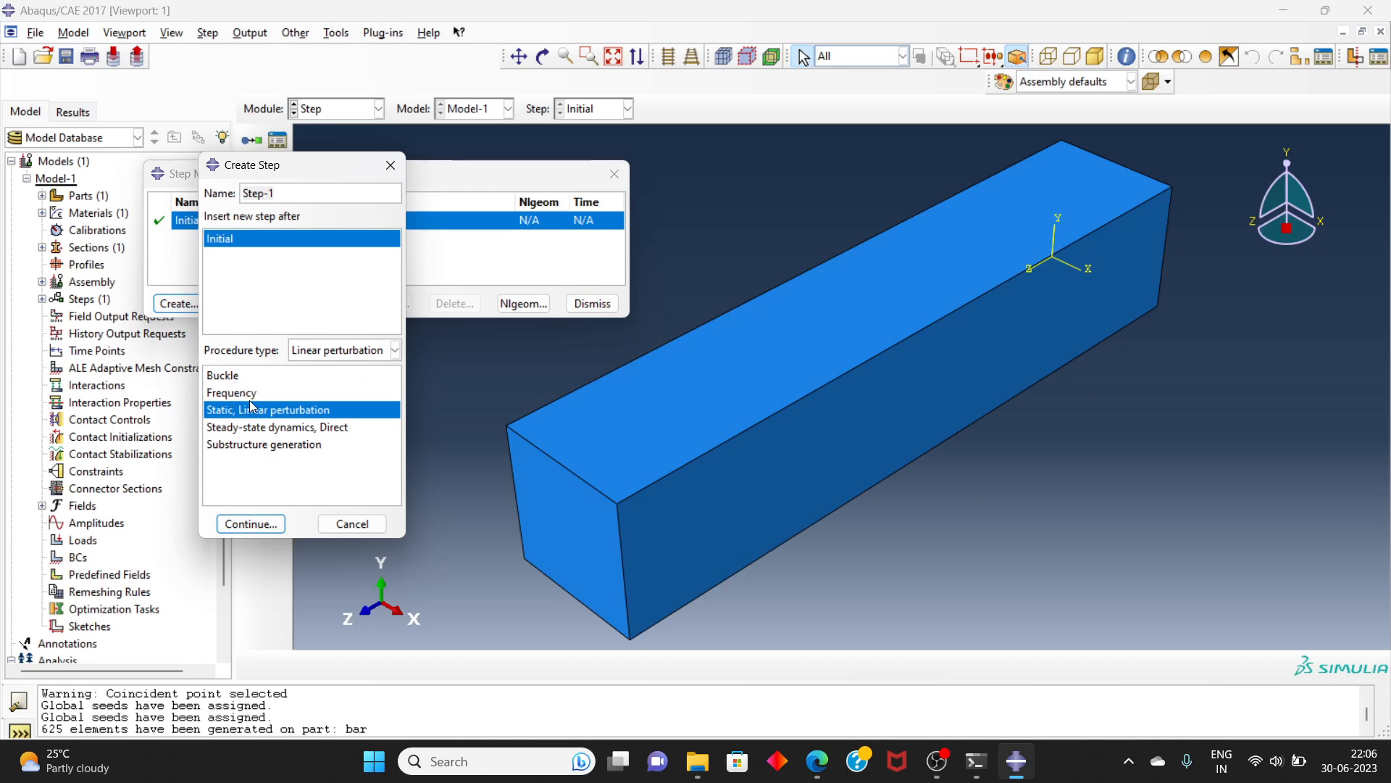
left_click(394, 350)
left_click(326, 368)
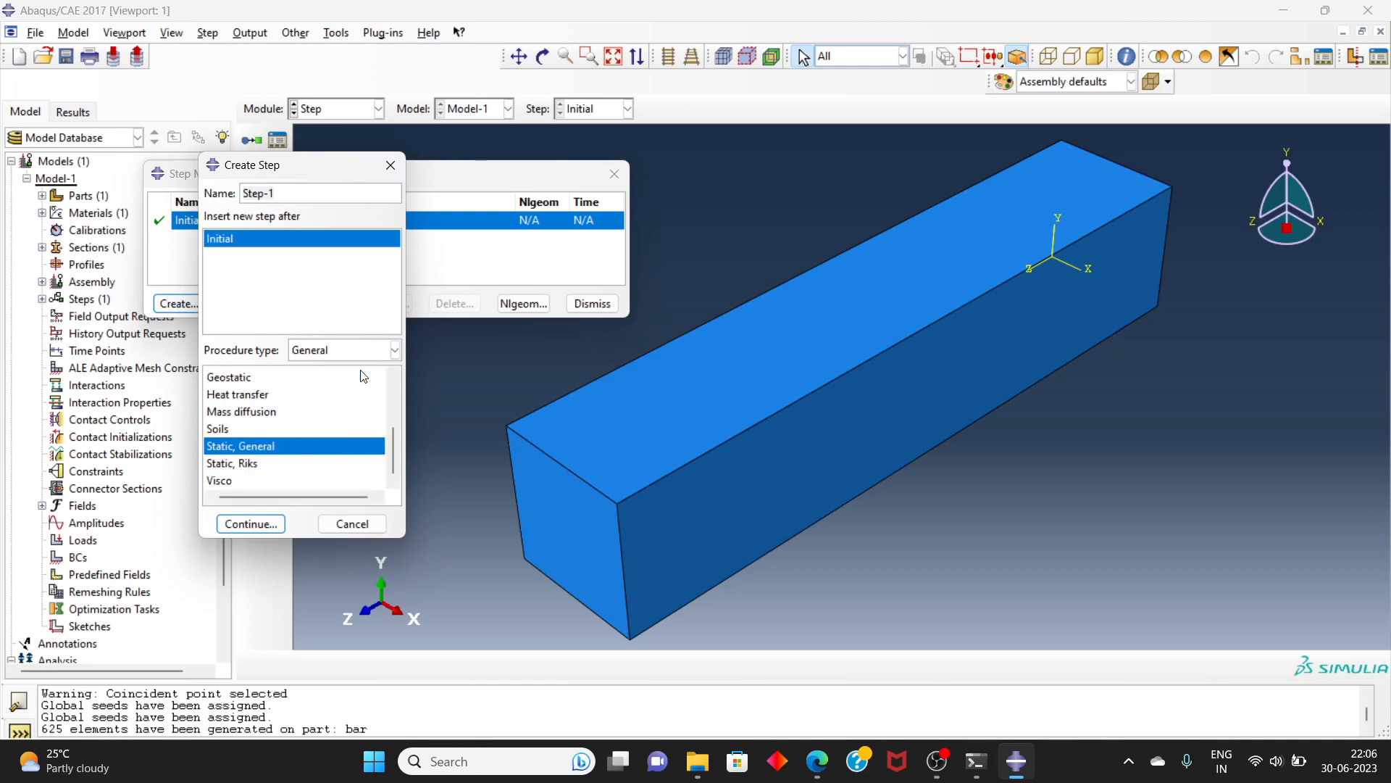
Step: Create the Static, General step with its default settings and switch to the Load module
left_click(249, 523)
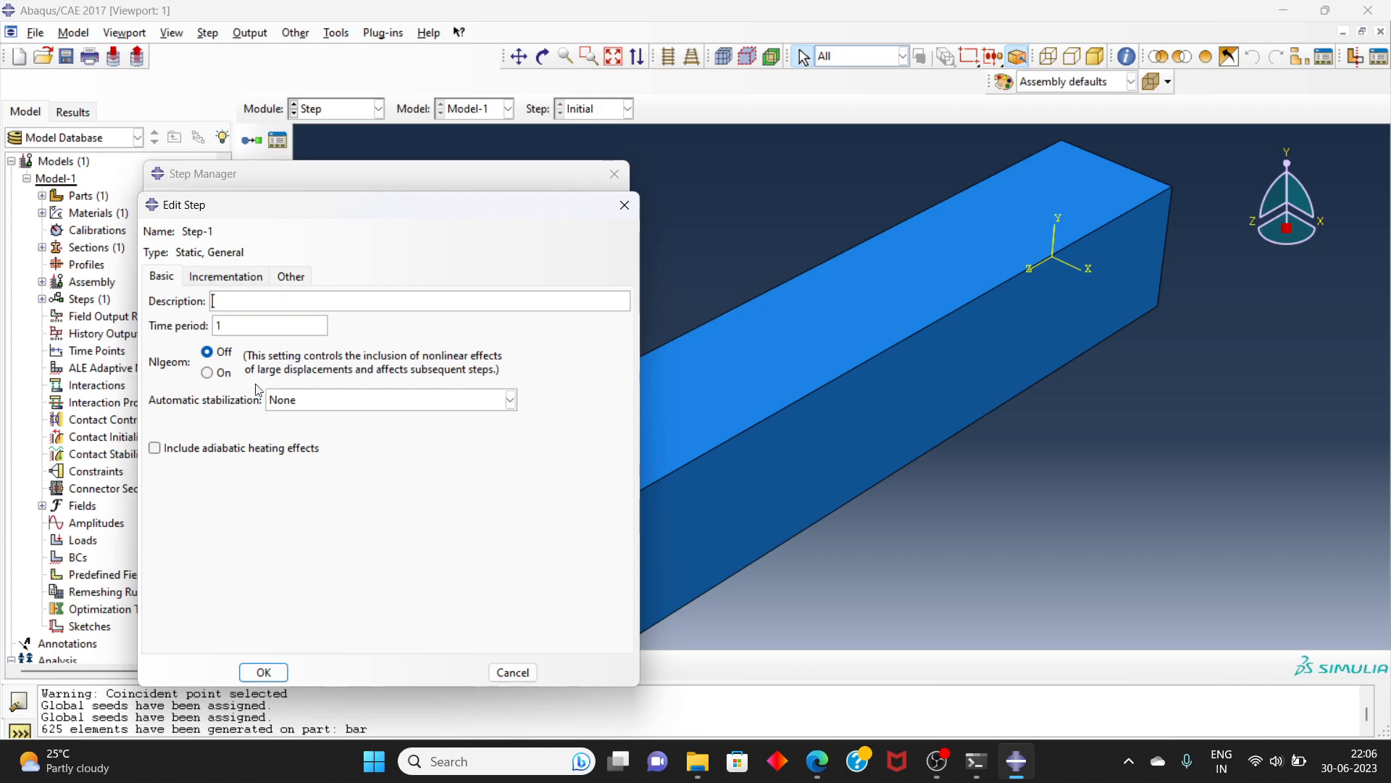
left_click(264, 672)
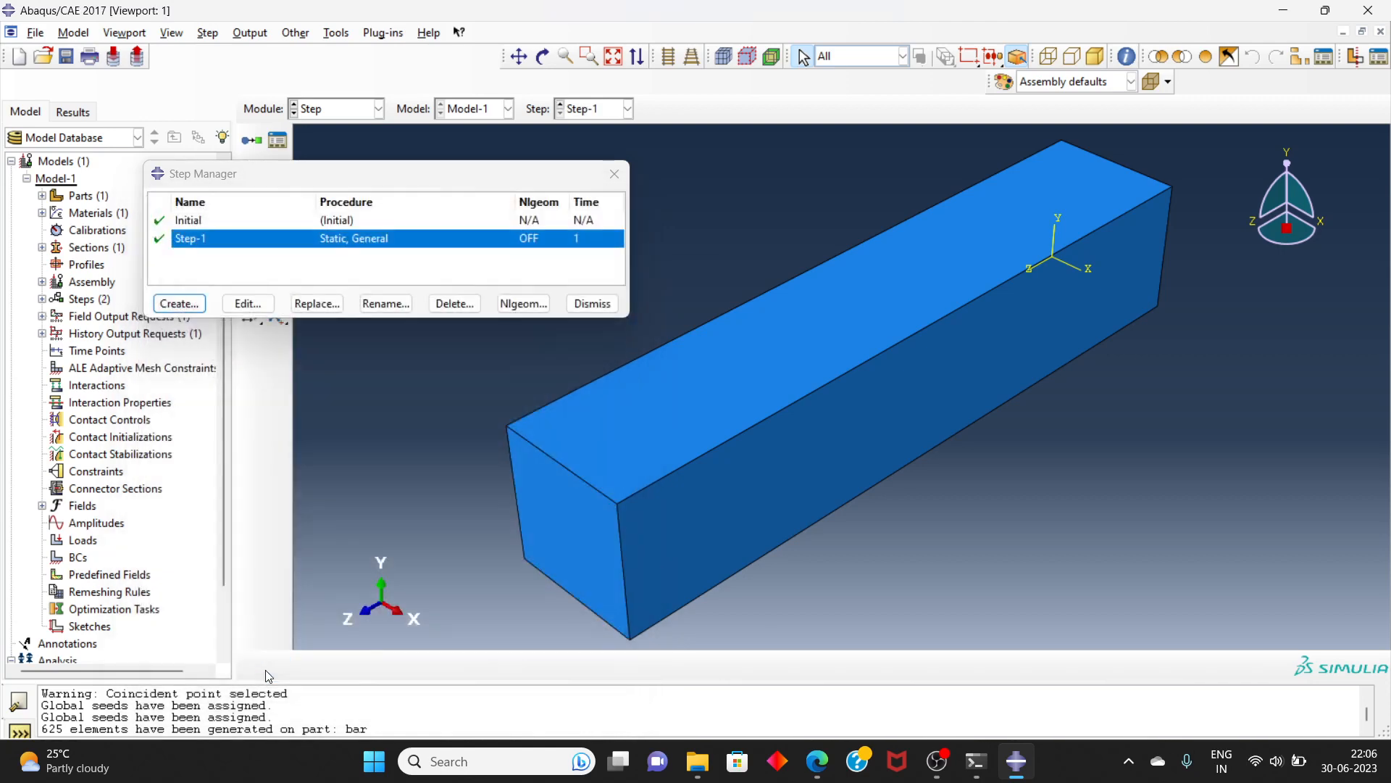
left_click(591, 305)
left_click(377, 109)
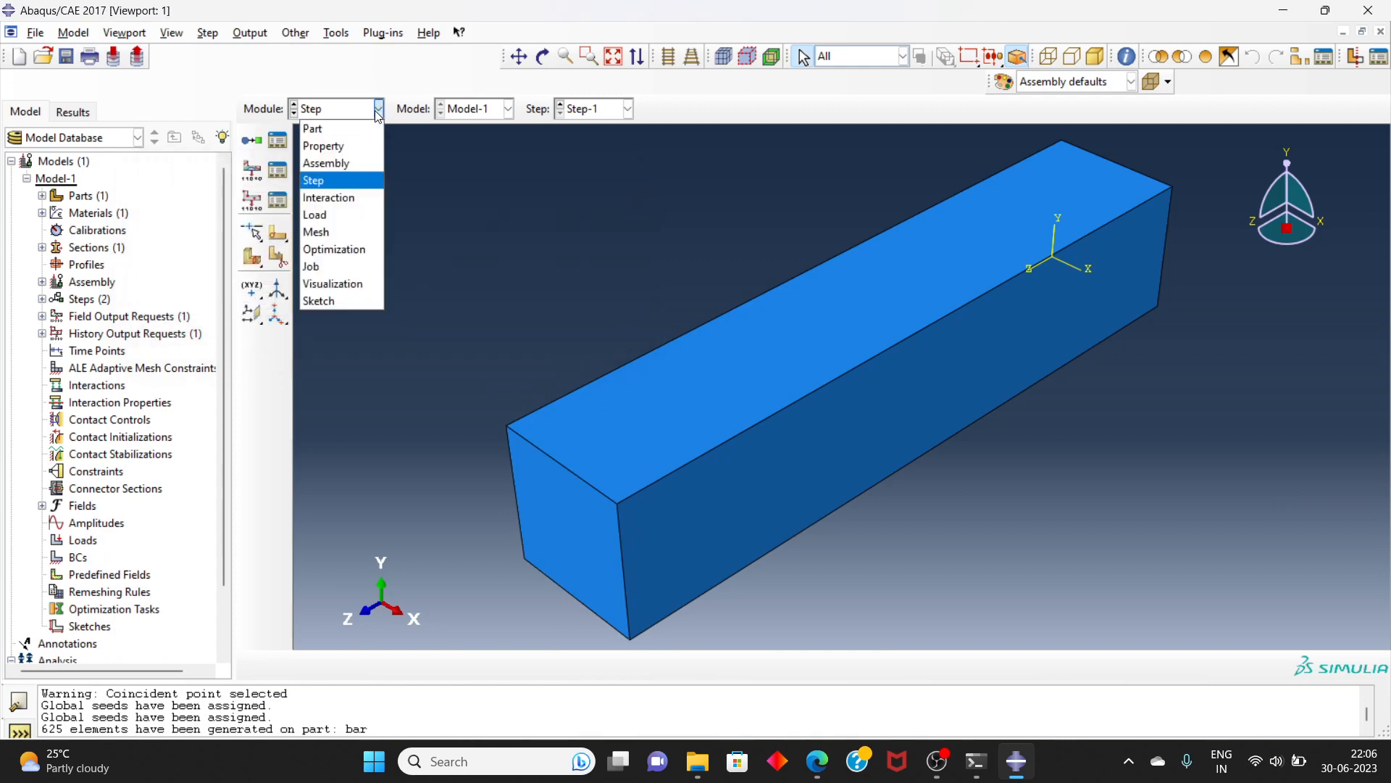
left_click(355, 216)
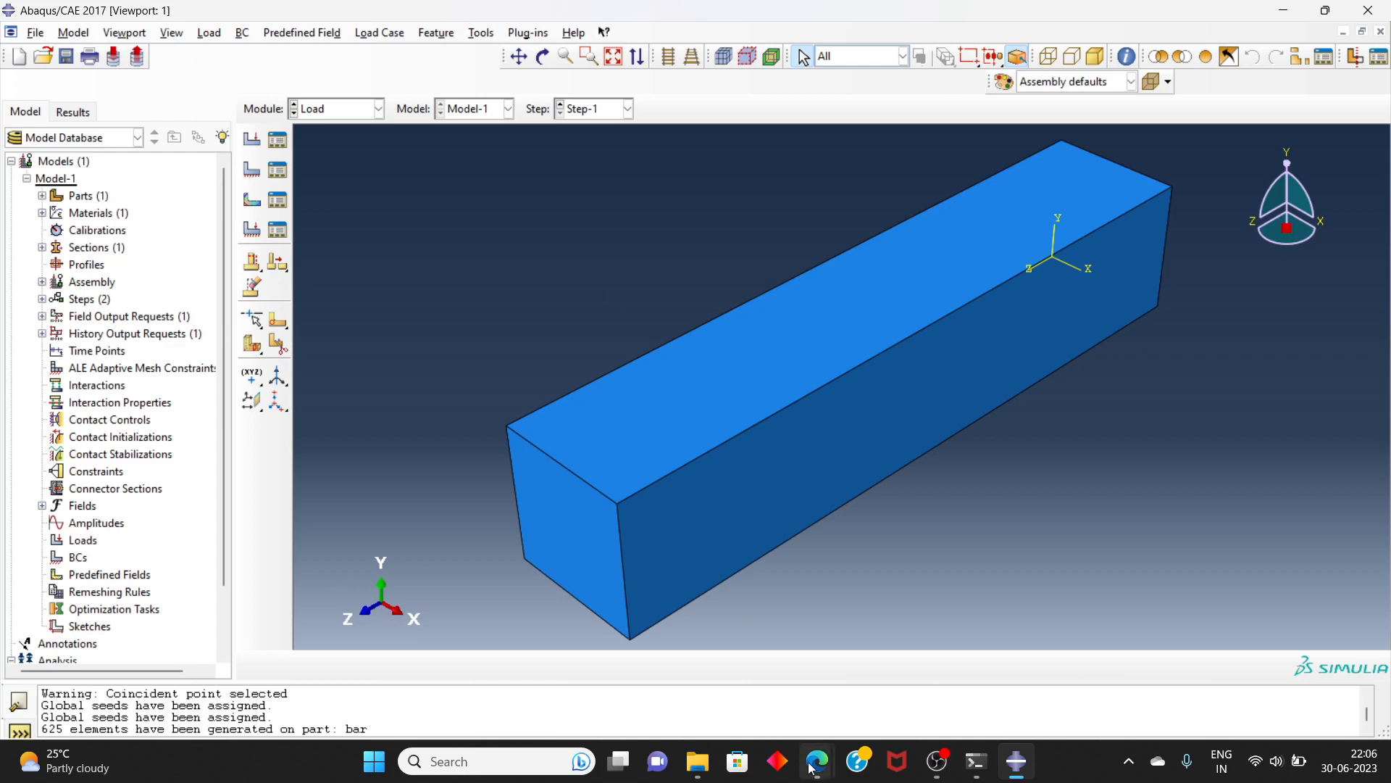
Step: Review the load and fixed-end details on the Problem Statement slide in Google Slides, and return to Abaqus/CAE
mouse_move(816, 771)
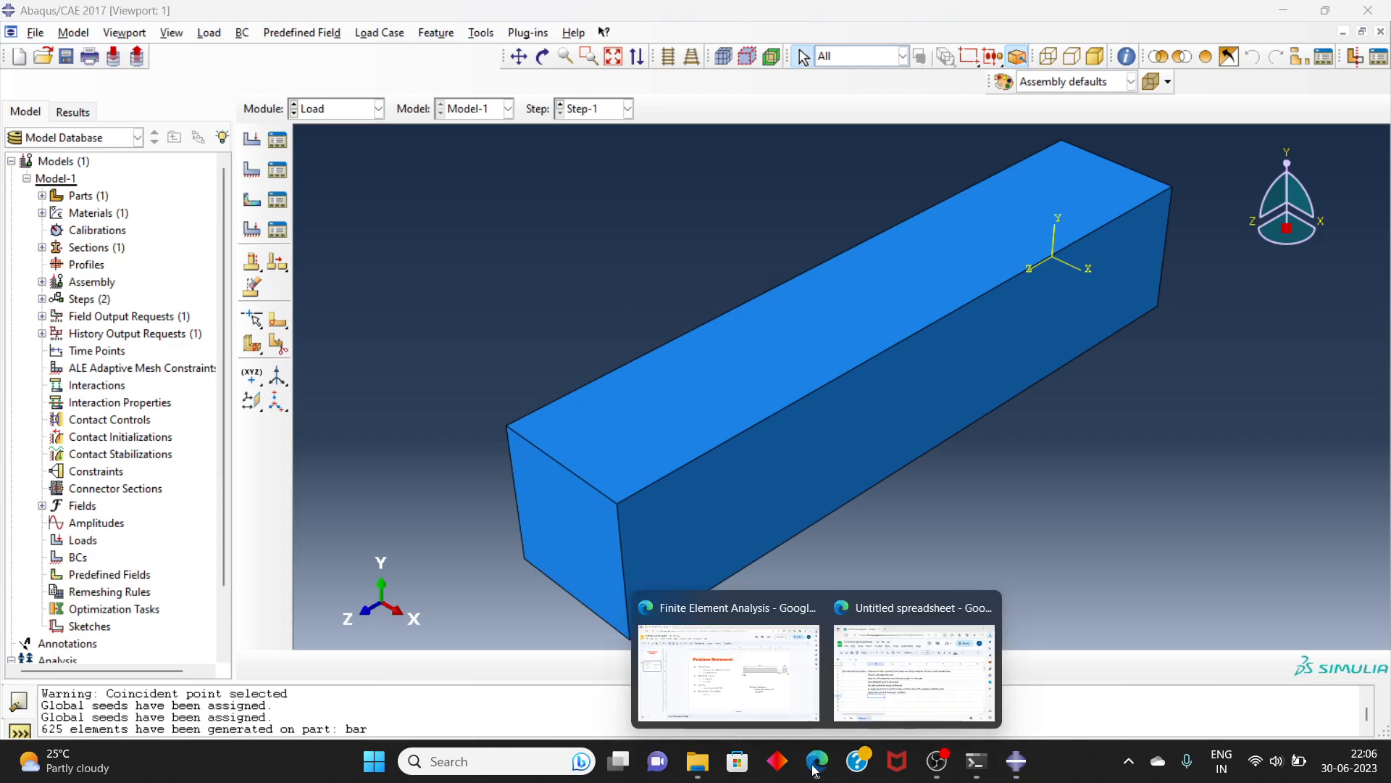
left_click(779, 702)
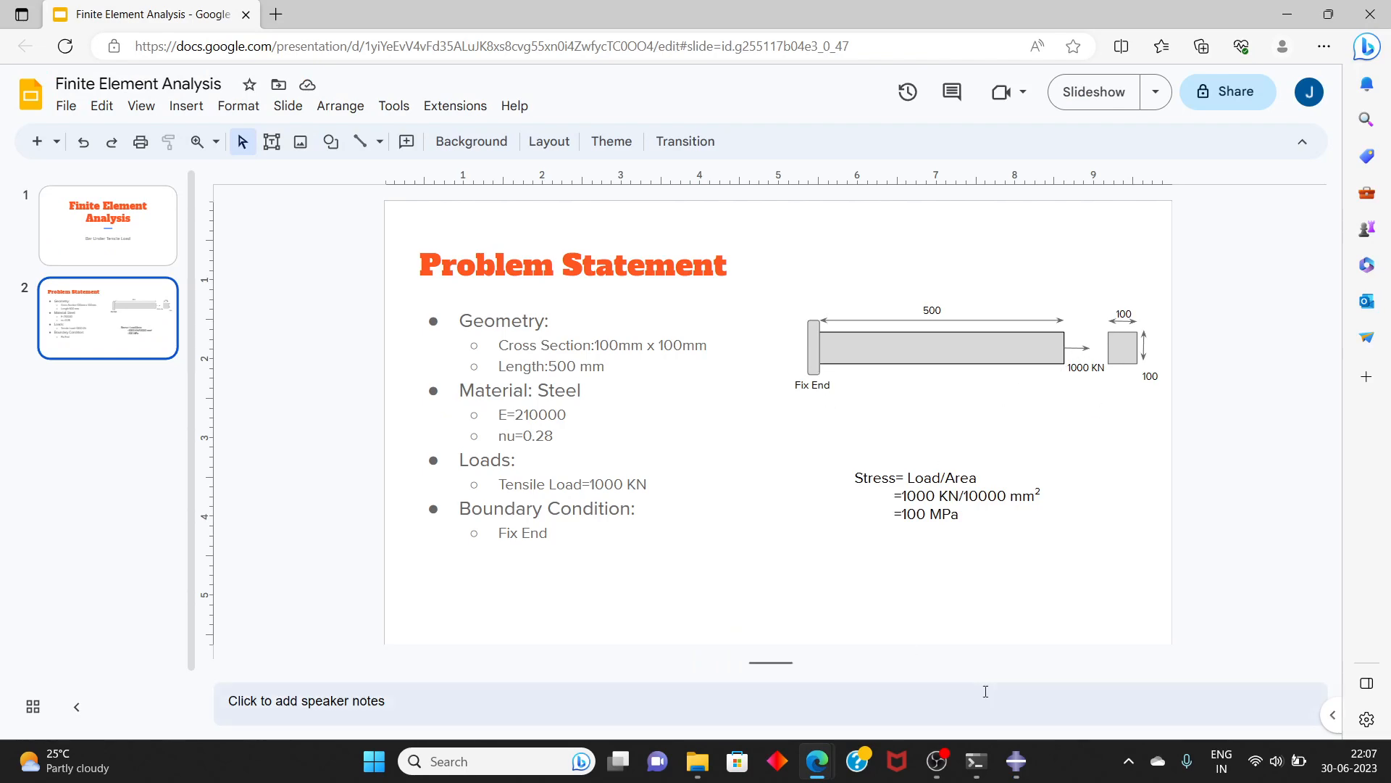
mouse_move(1016, 761)
left_click(1028, 714)
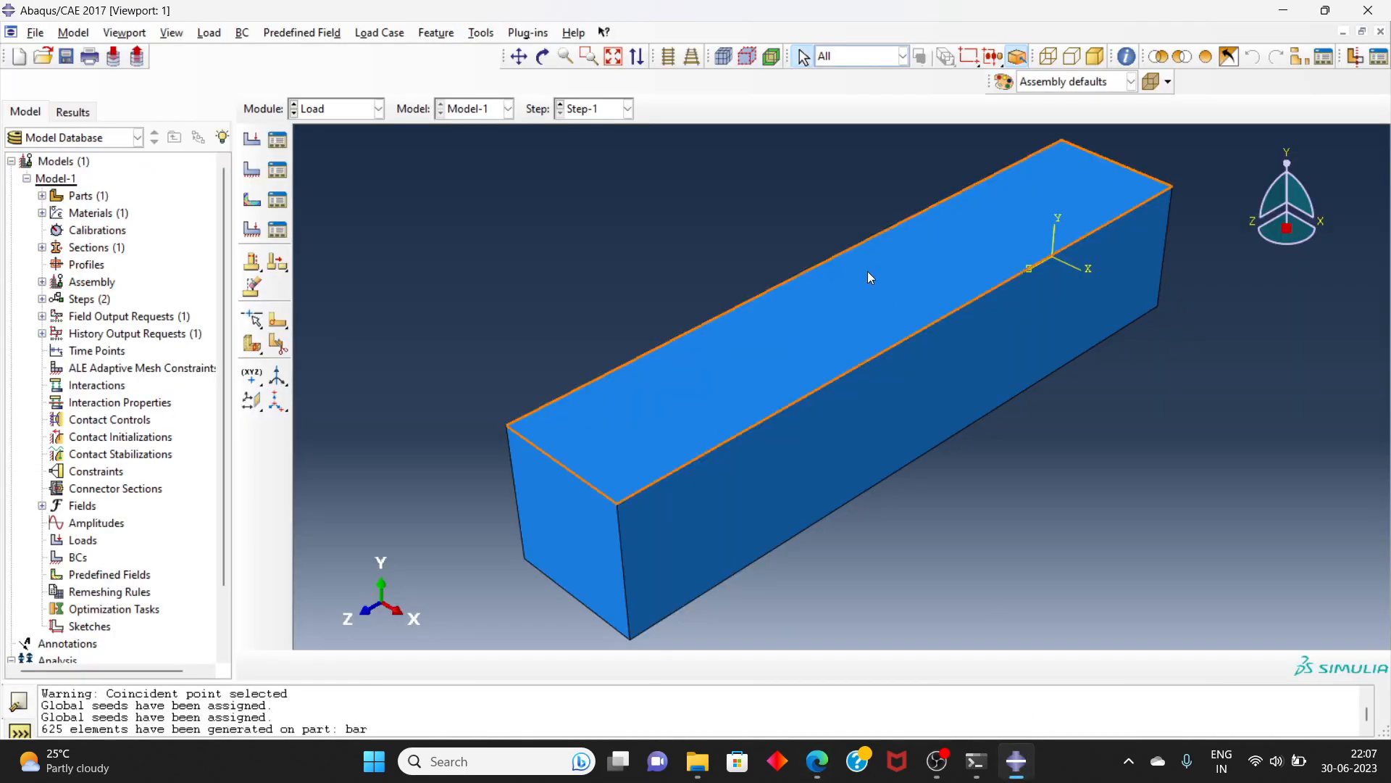
Step: Switch to the Interaction module and create a reference point at coordinates 50,50 on the bar's end face at the origin
left_click(377, 109)
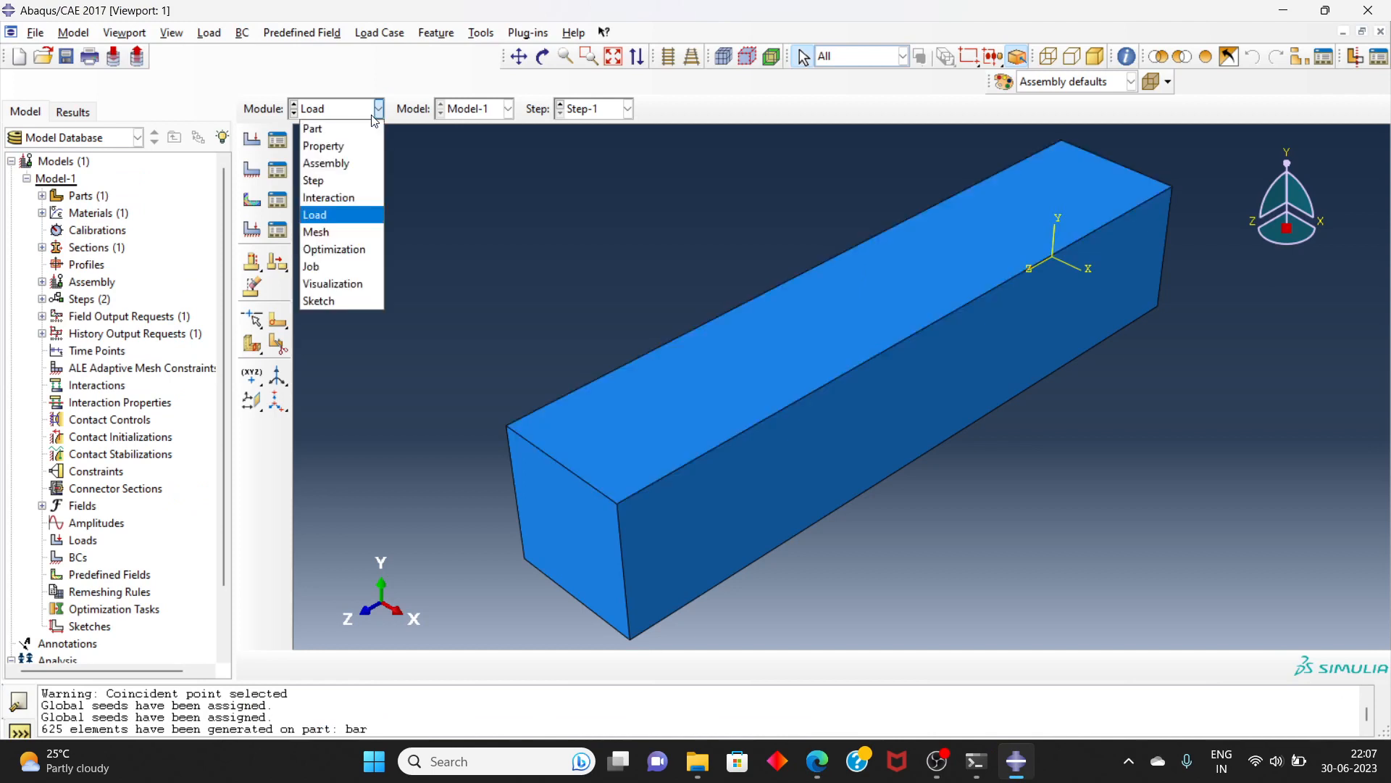
left_click(358, 199)
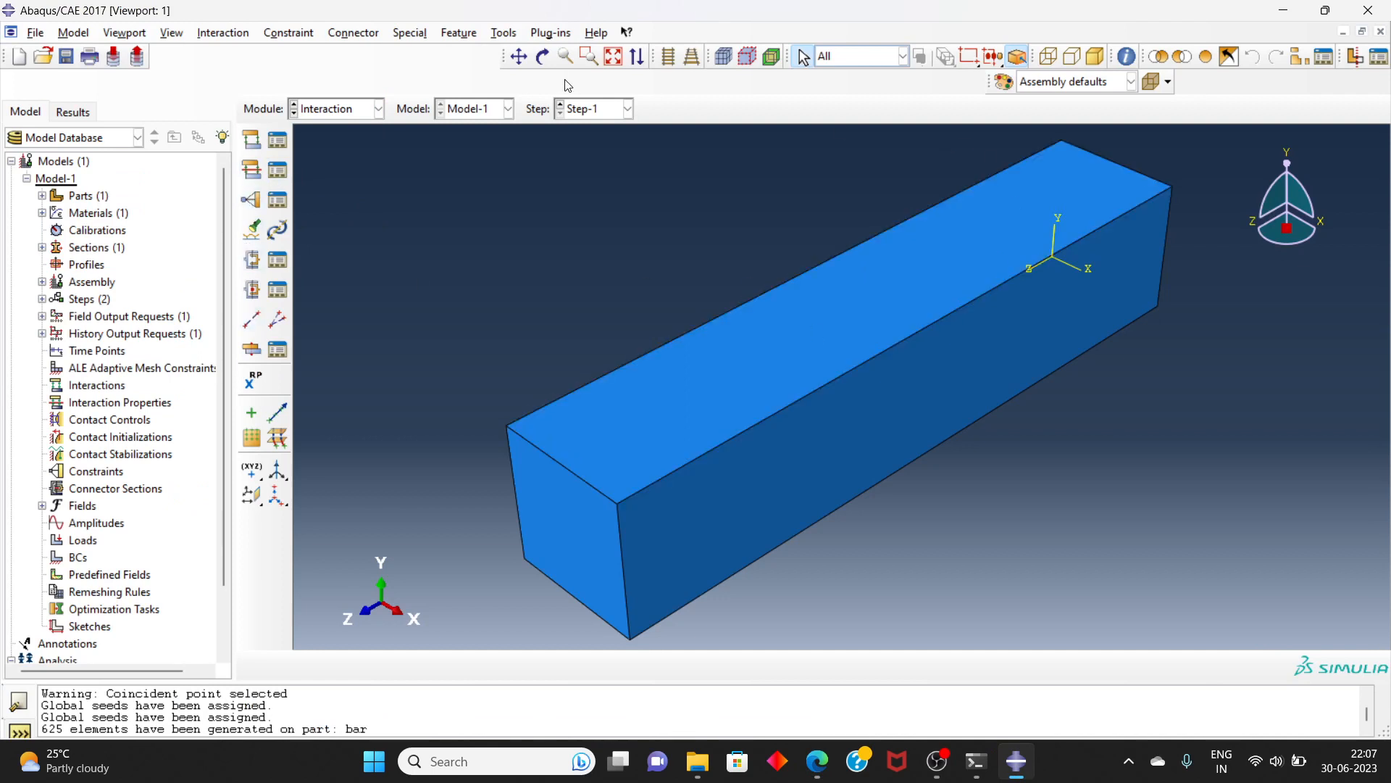
left_click(544, 57)
left_click_drag(1114, 316, 831, 449)
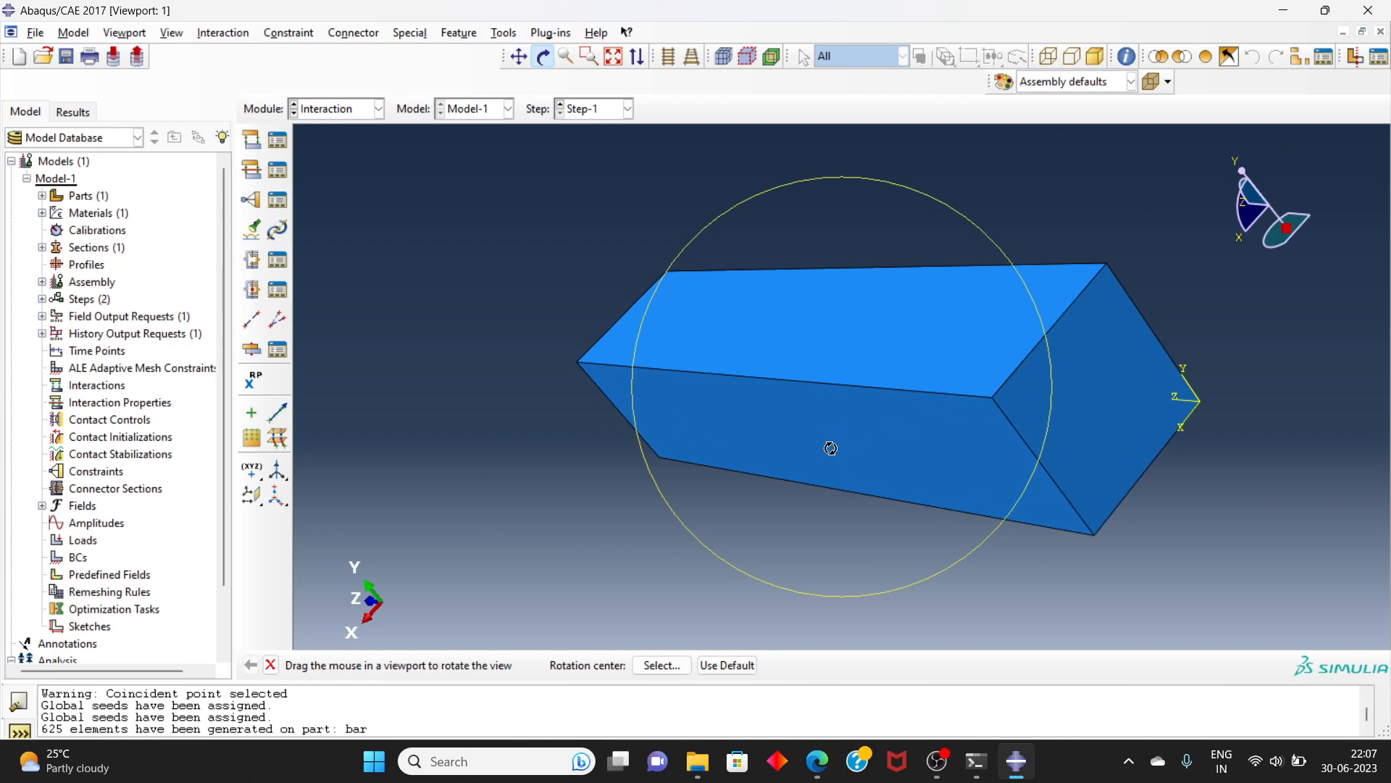
left_click(253, 384)
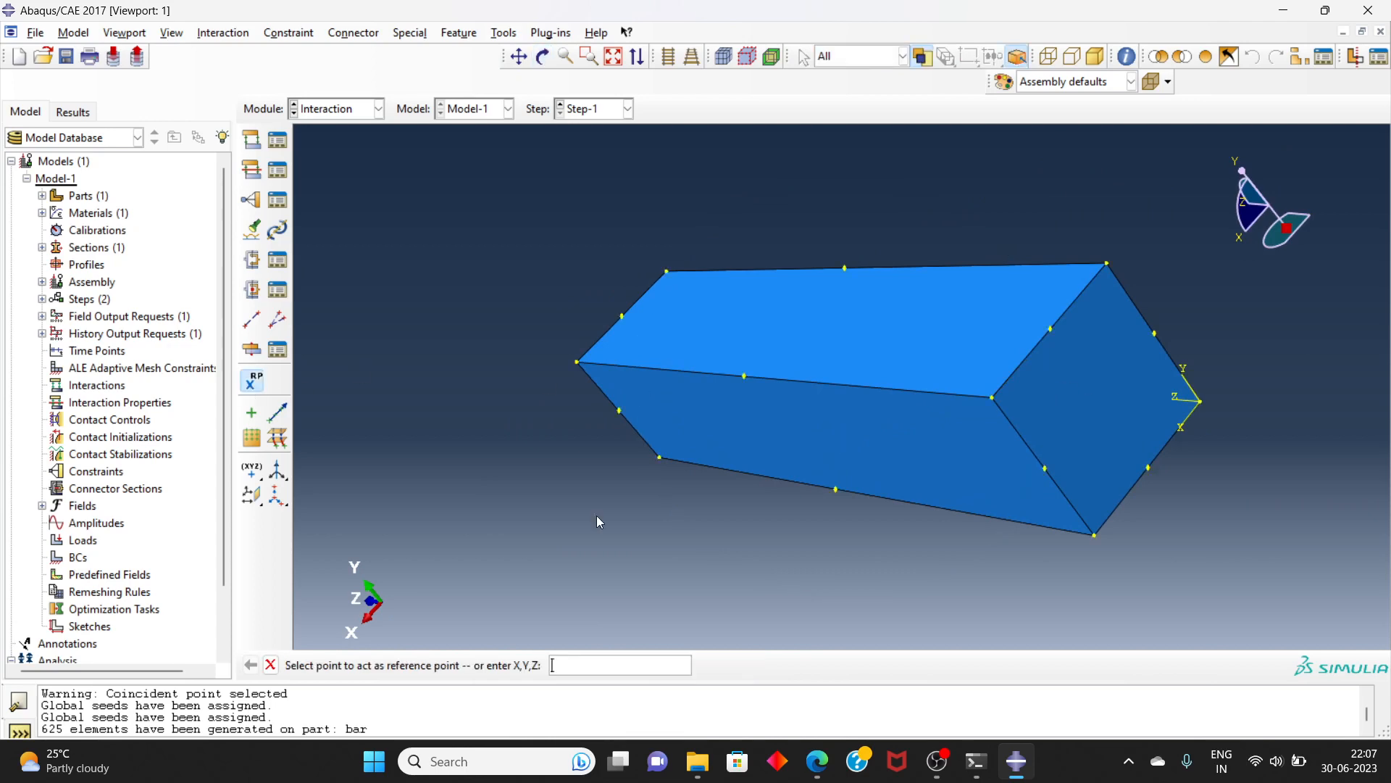
type("50,50")
key("Return")
Step: Create a structural distributing coupling constraint between the reference point and the surface of the end face around it
left_click(255, 208)
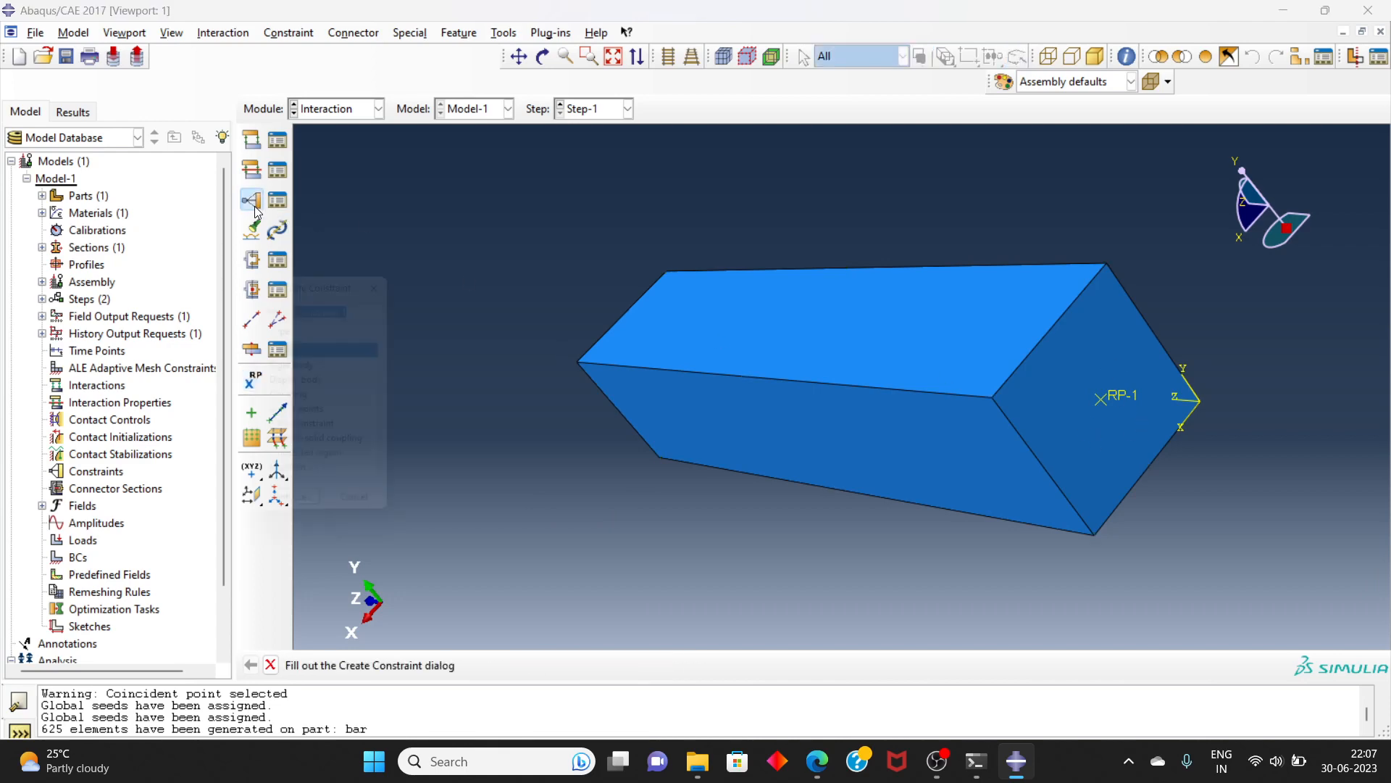
left_click(312, 403)
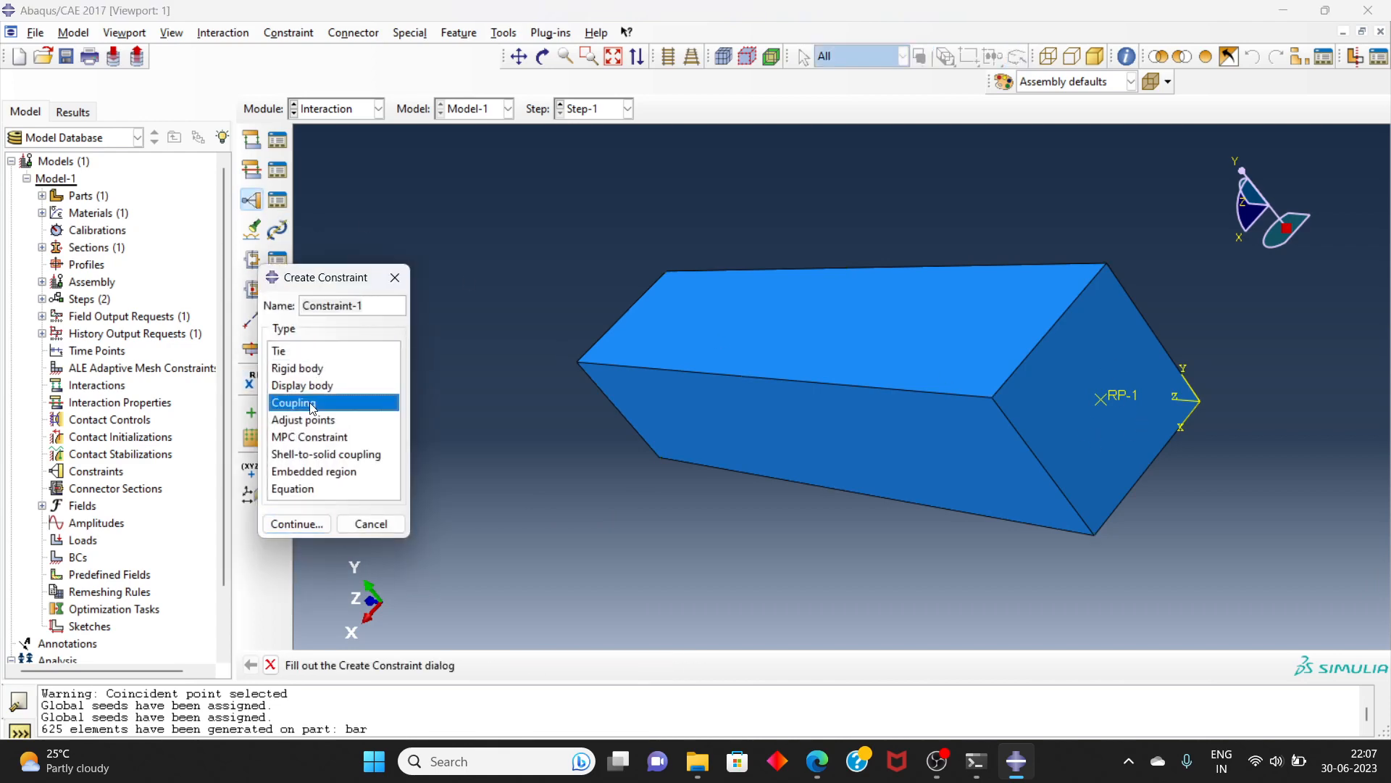
left_click(304, 529)
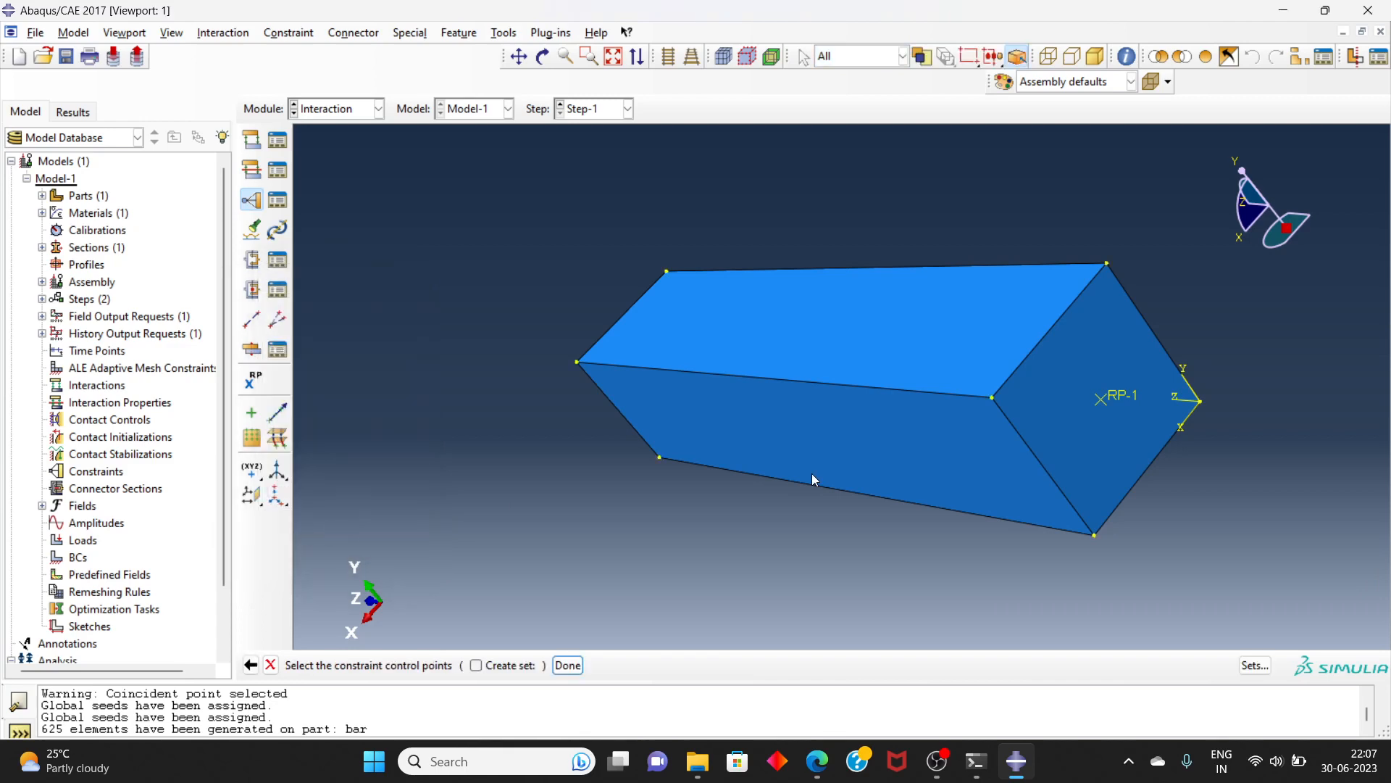
left_click(1112, 401)
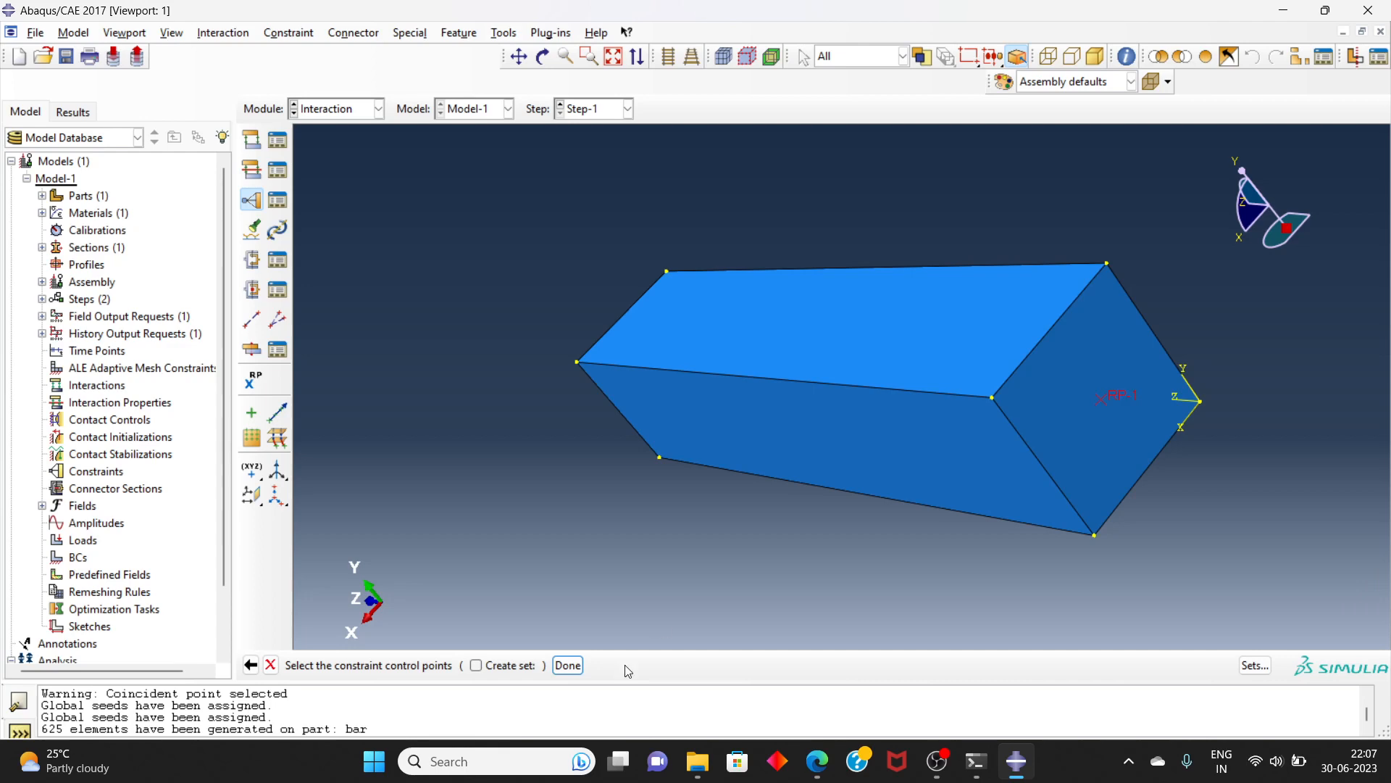
left_click(568, 665)
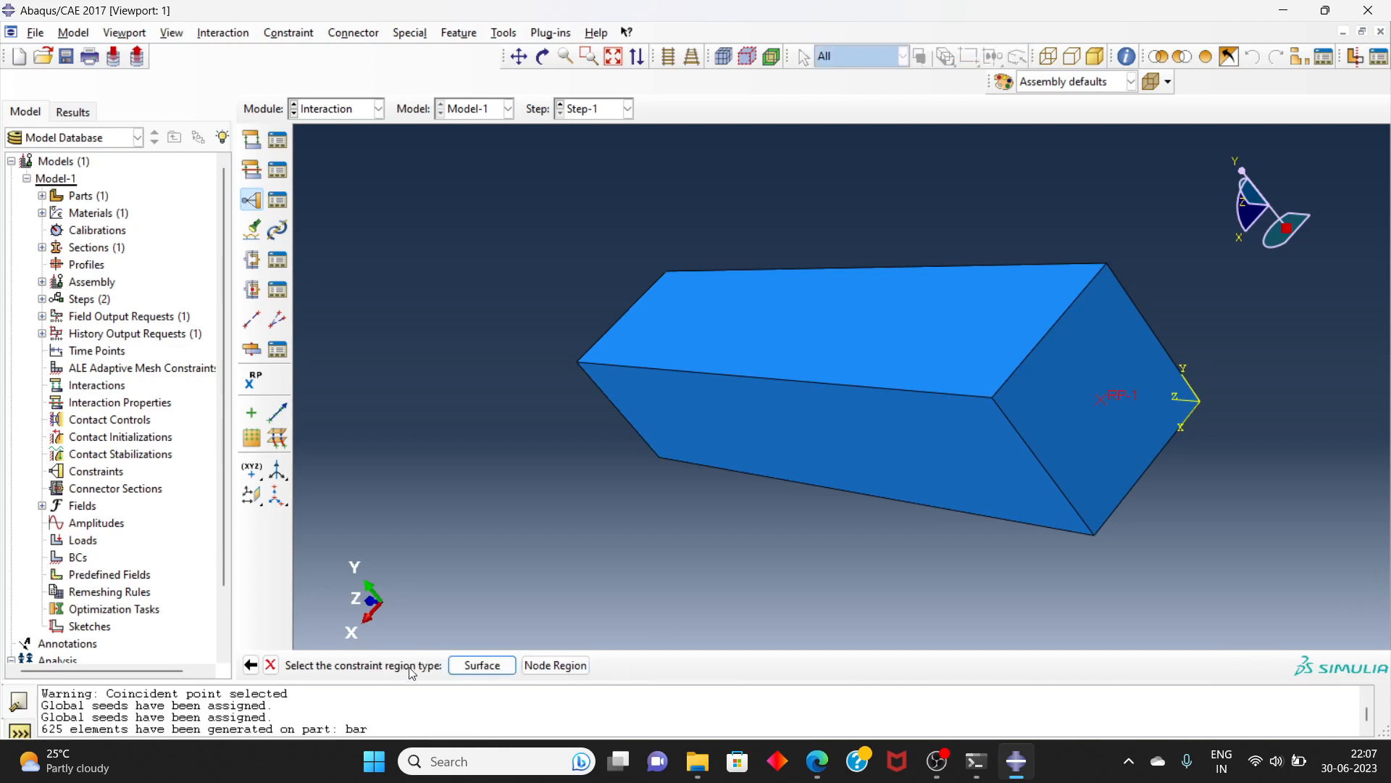
left_click(487, 670)
left_click(1099, 449)
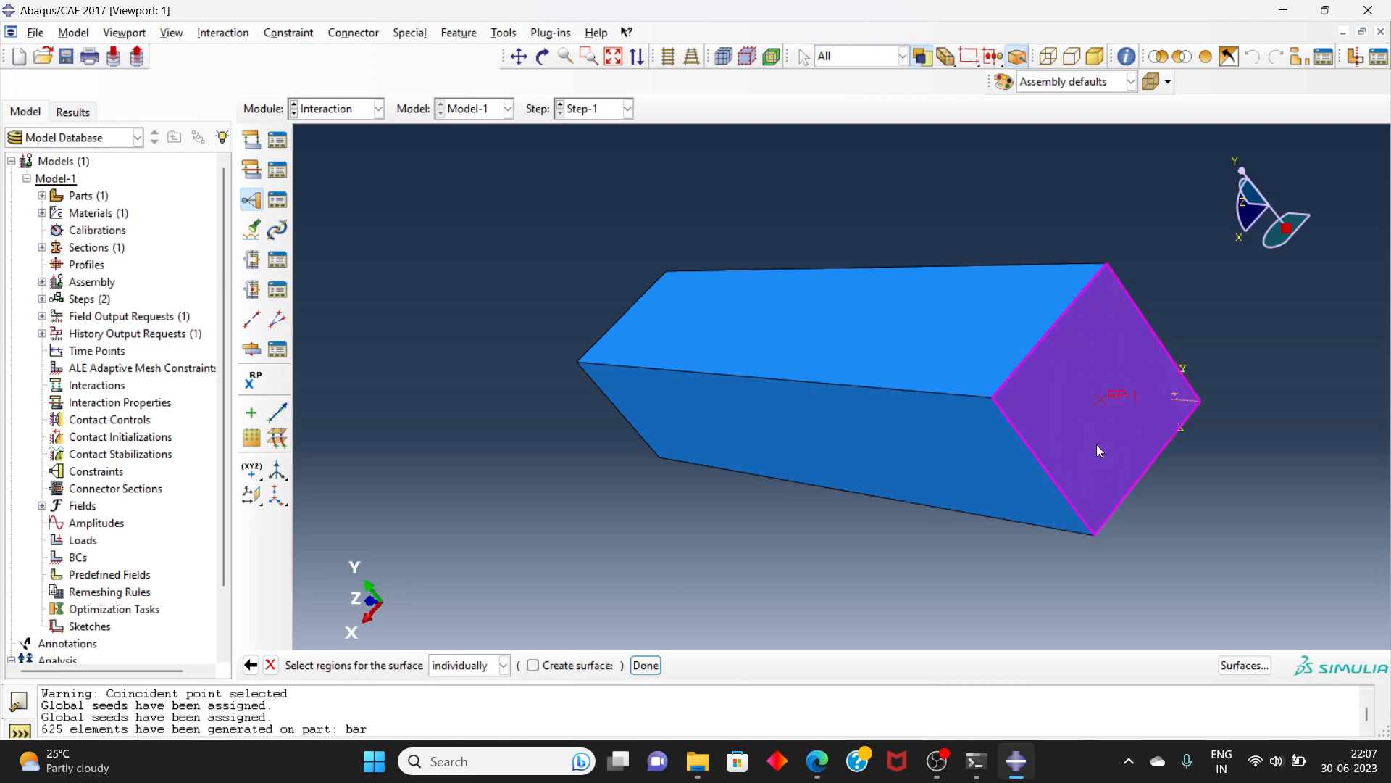
left_click(645, 665)
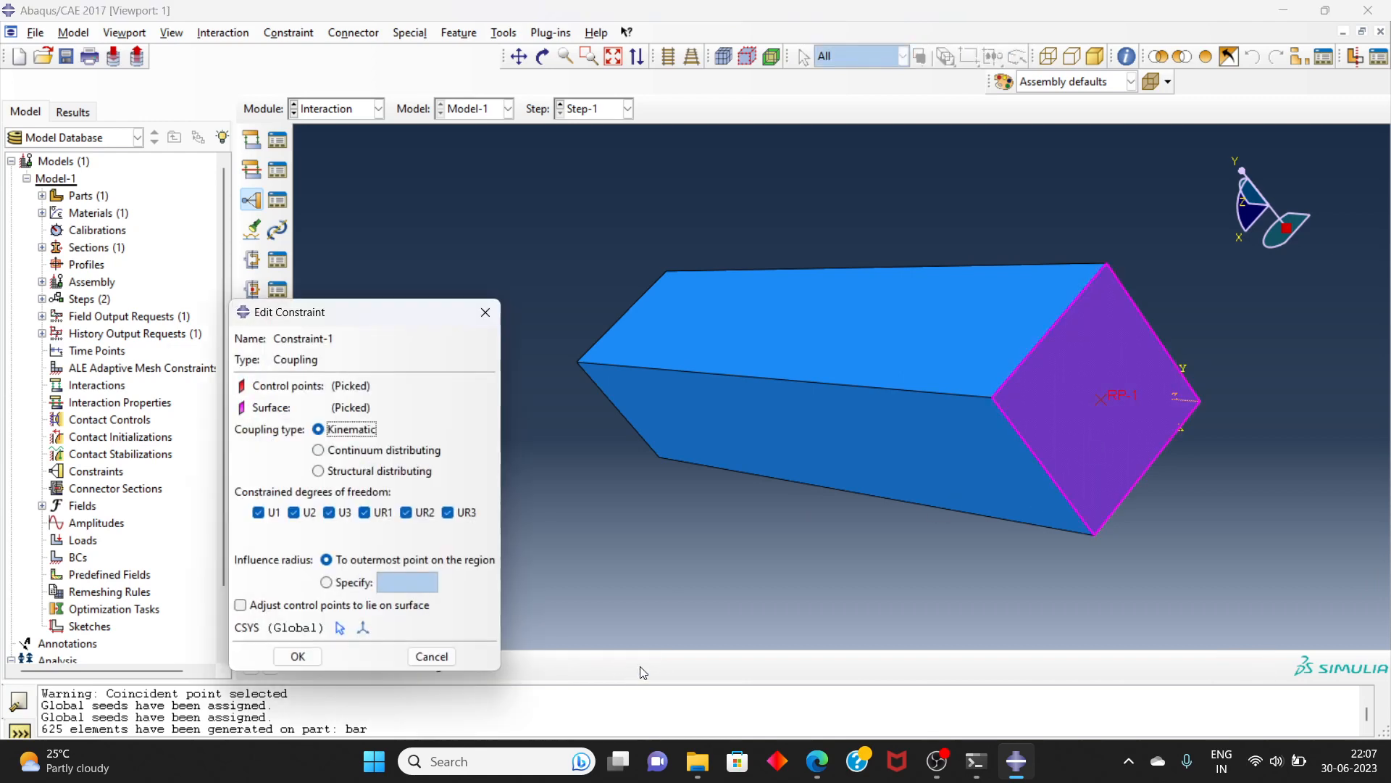
left_click(387, 471)
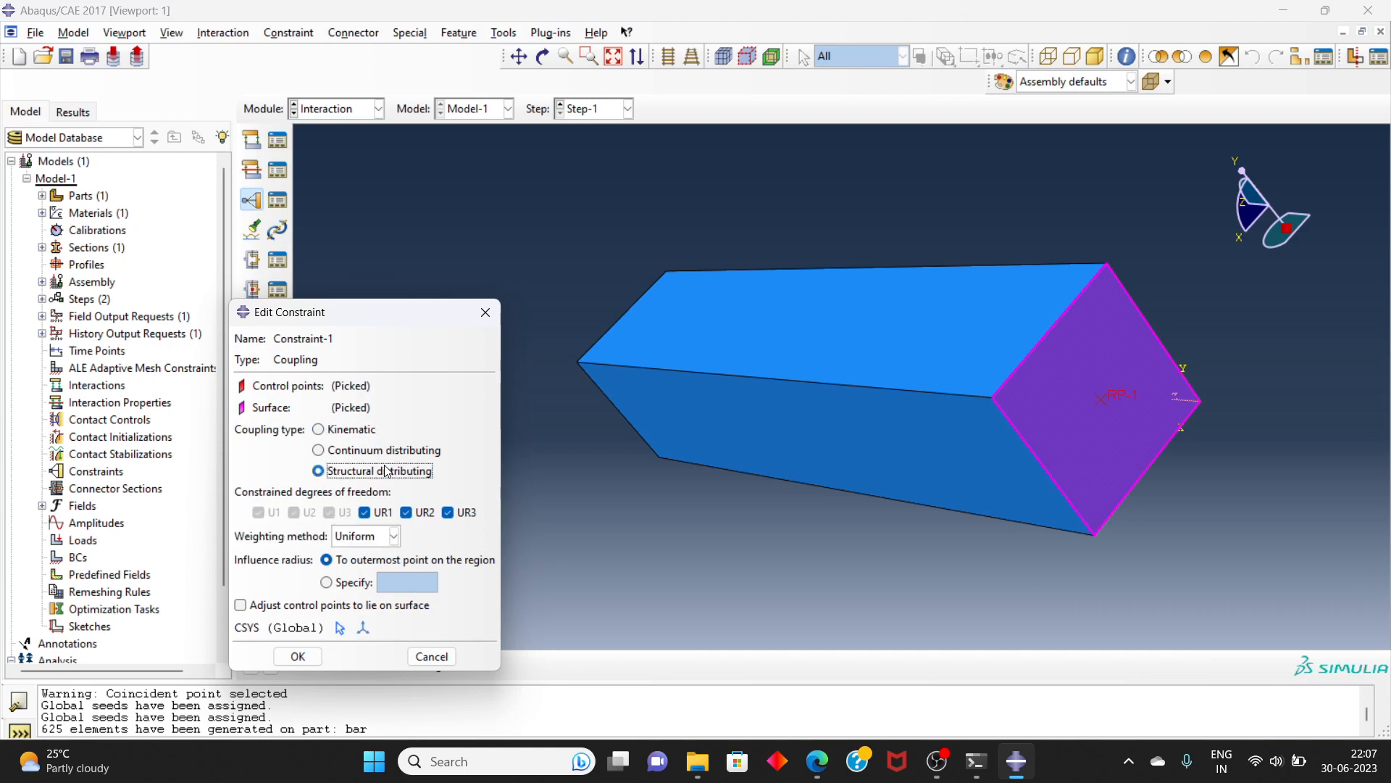
left_click(299, 658)
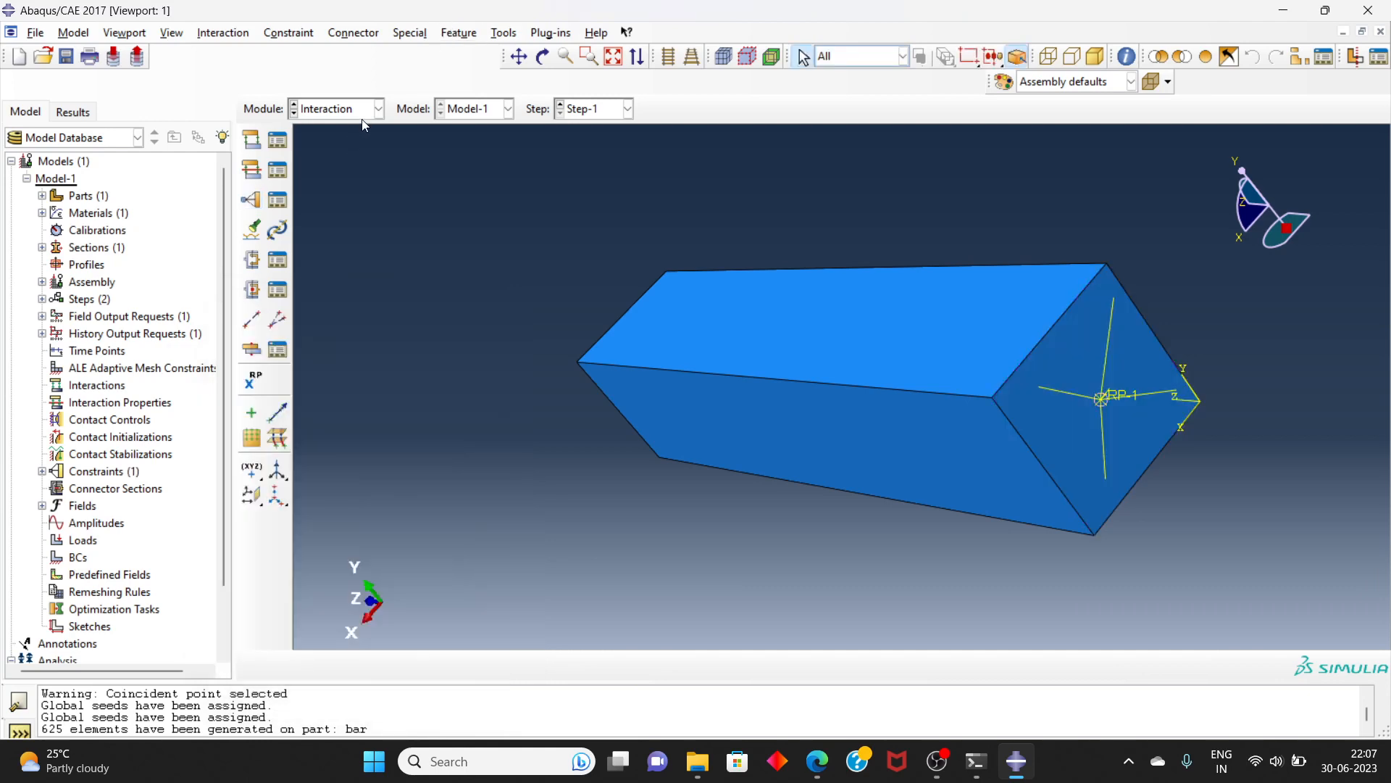
Step: Switch to the Load module and apply a concentrated force with CF3 of -1000000 at the reference point in Step-1
left_click(378, 109)
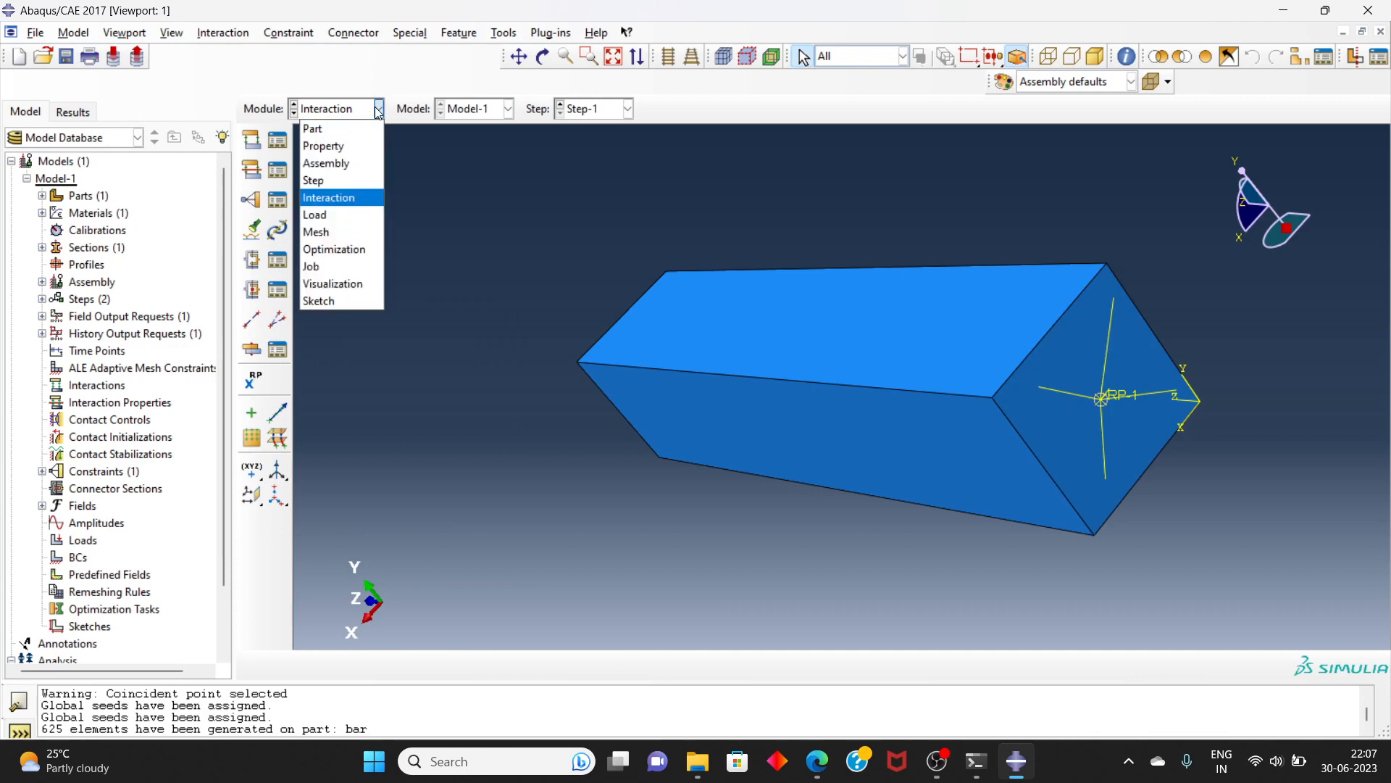
left_click(348, 211)
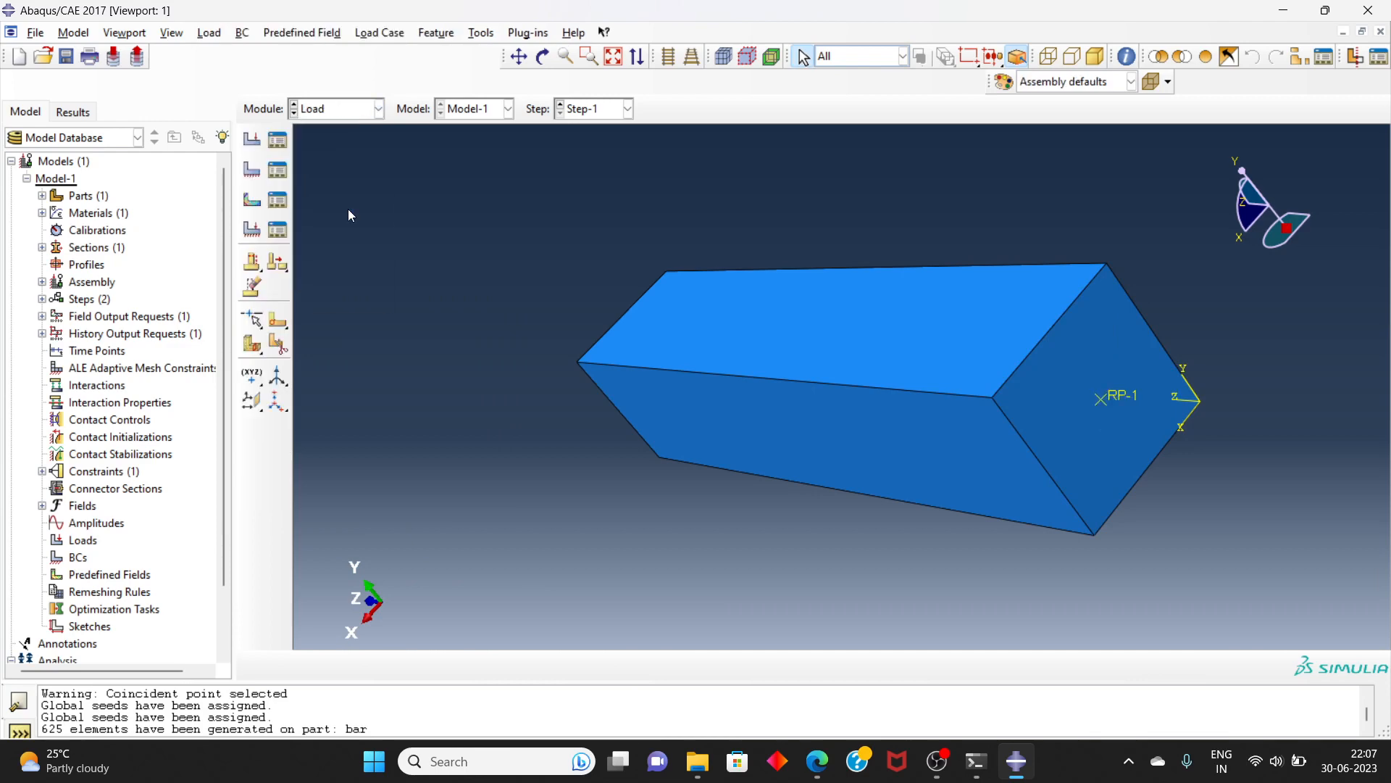
left_click(278, 140)
left_click(173, 450)
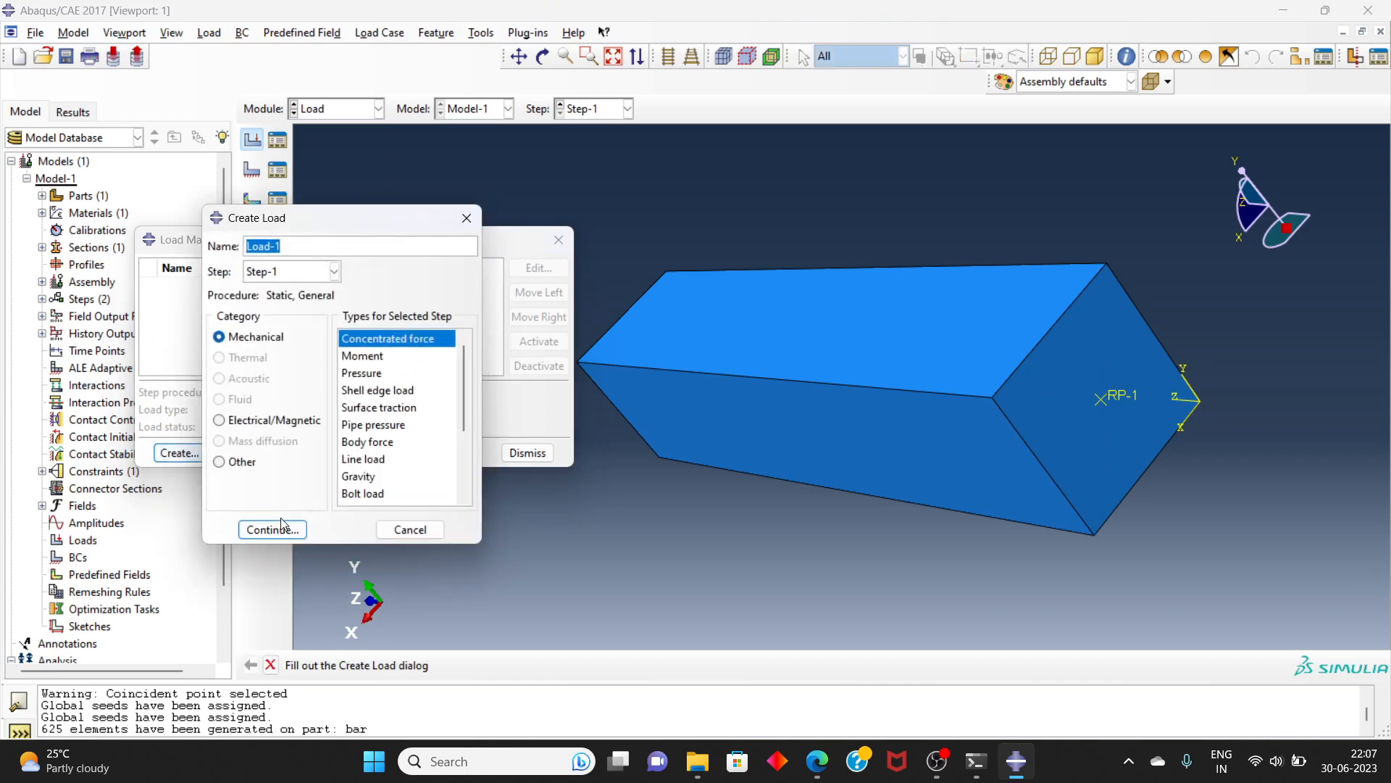
left_click(281, 518)
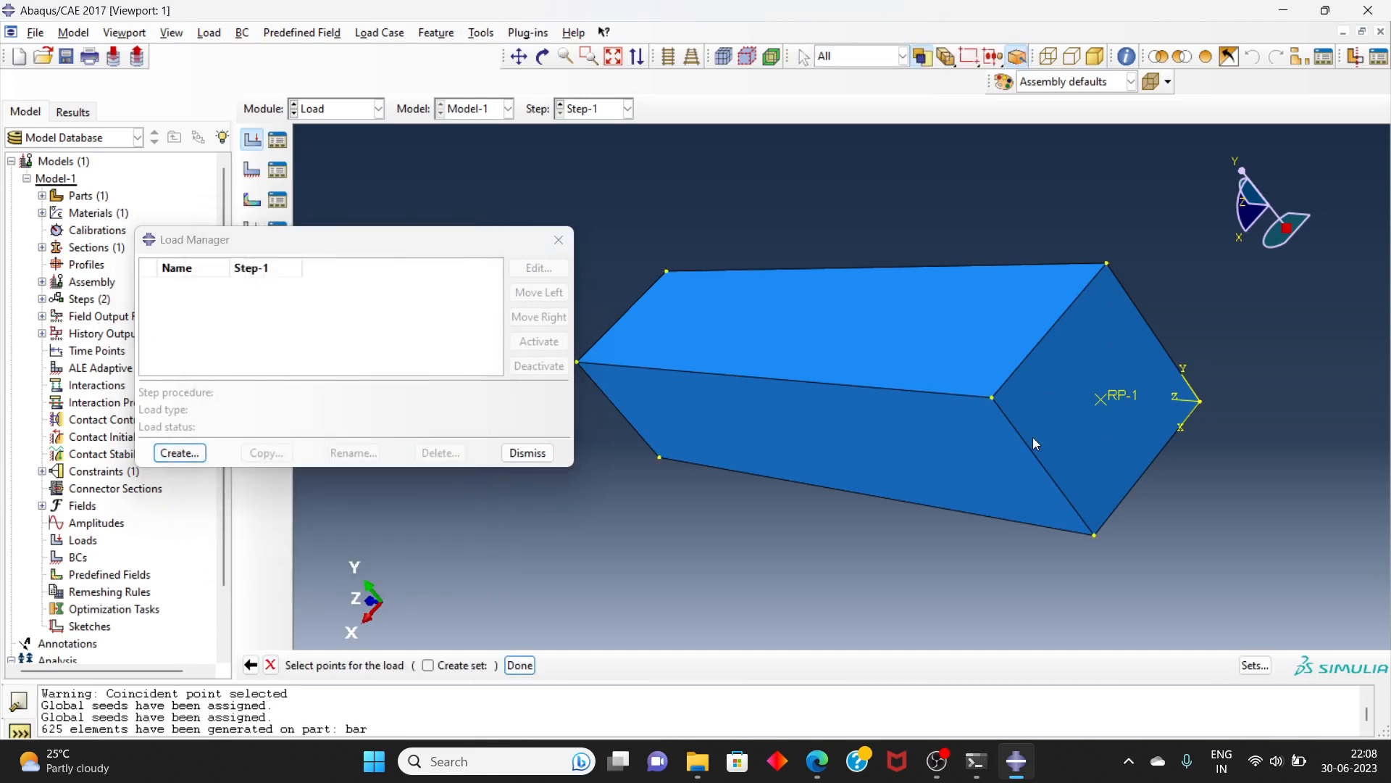
left_click(1115, 403)
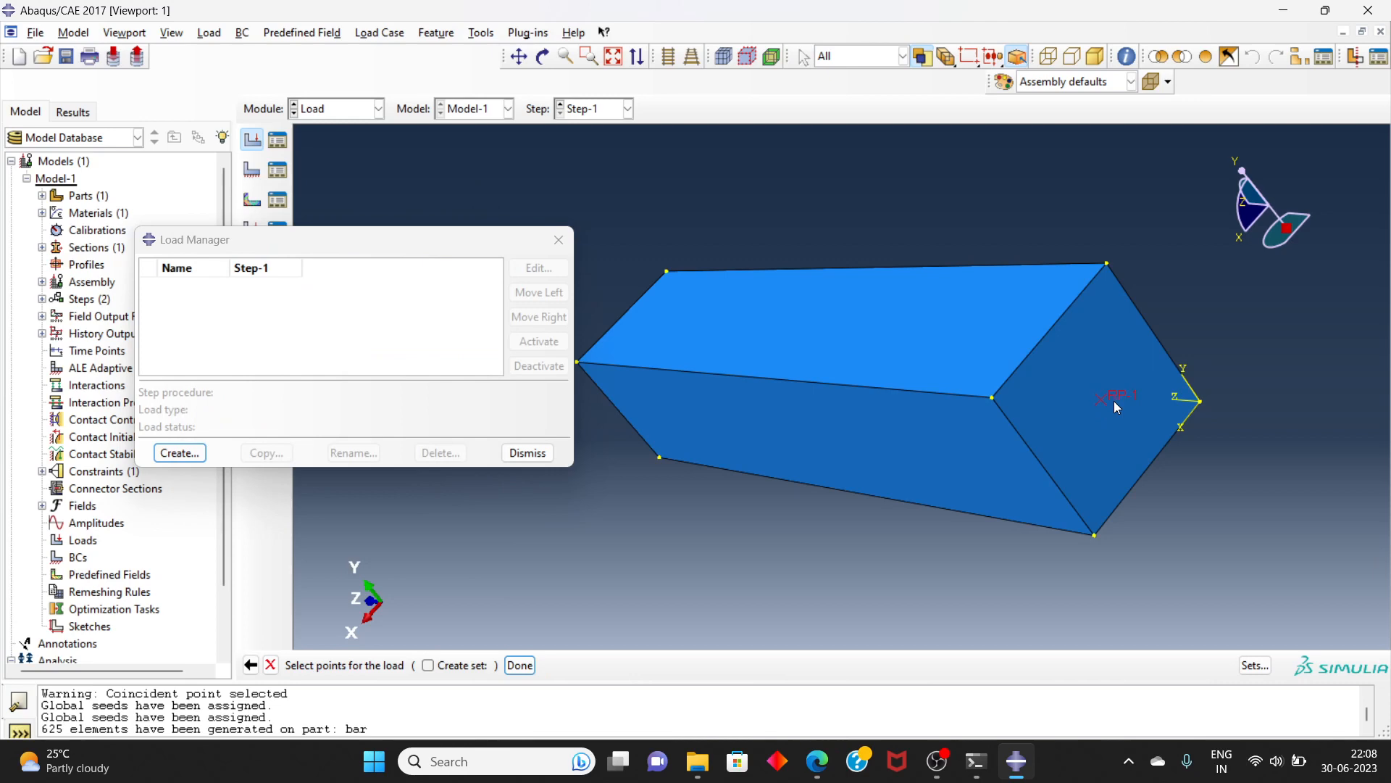
left_click(521, 666)
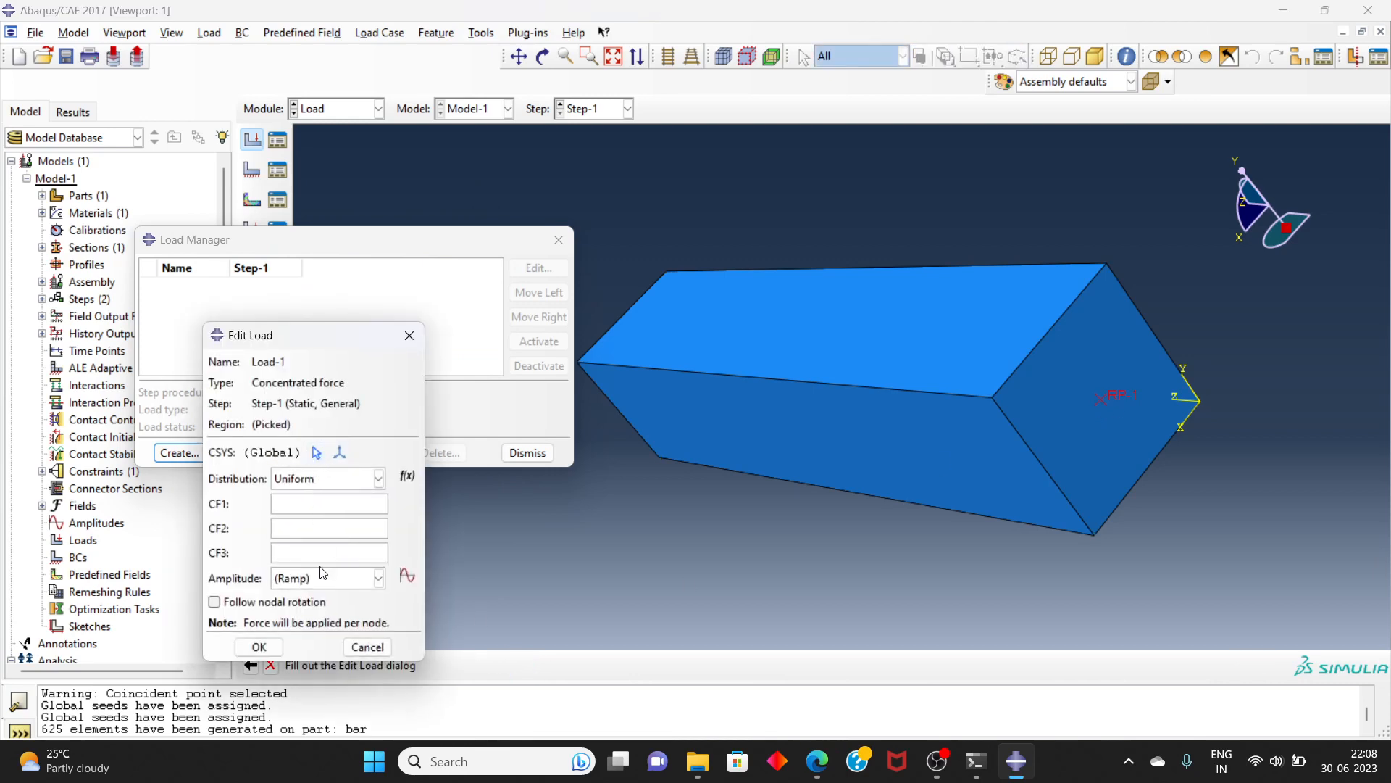
type("-1000000")
left_click(268, 647)
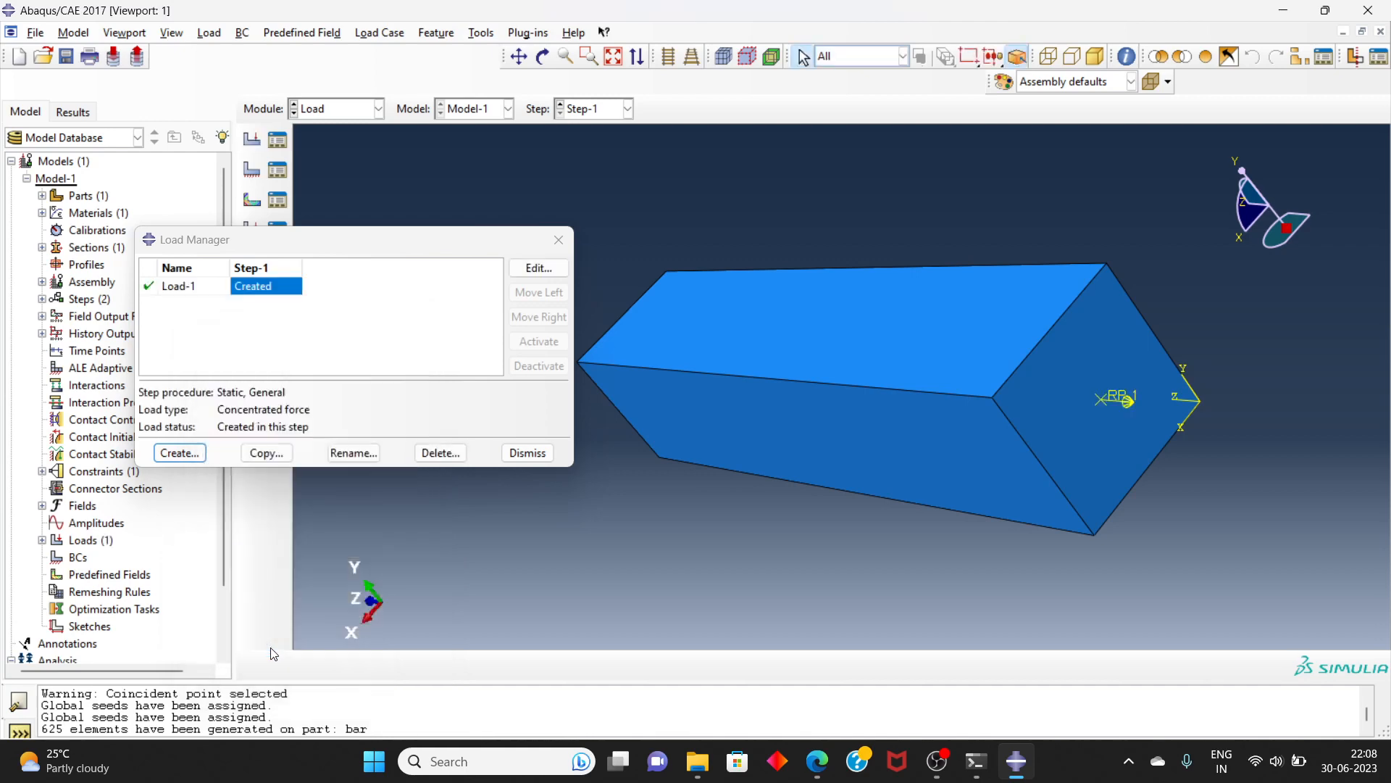
left_click(528, 452)
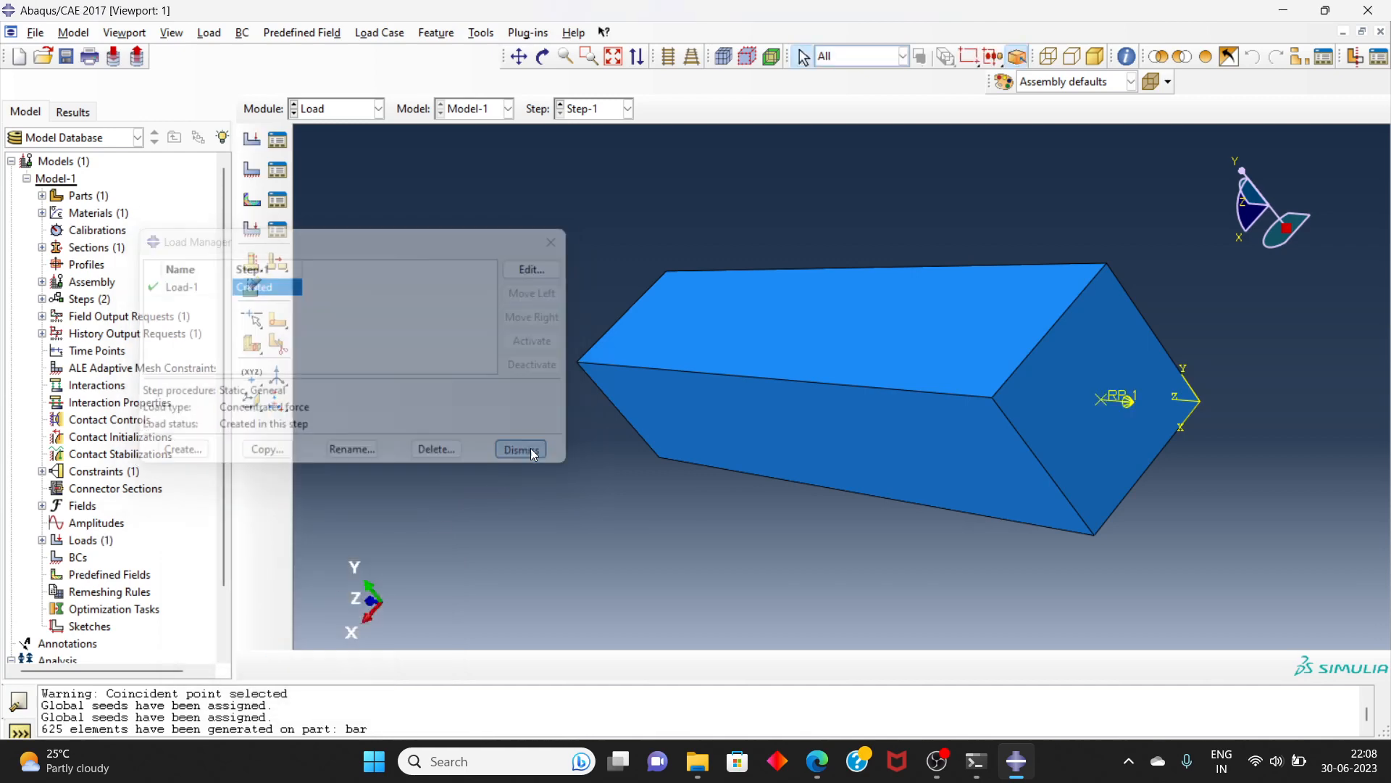
Step: Fix the bar's end face opposite the reference point with an ENCASTRE boundary condition in Step-1
left_click(551, 59)
left_click_drag(552, 313, 929, 421)
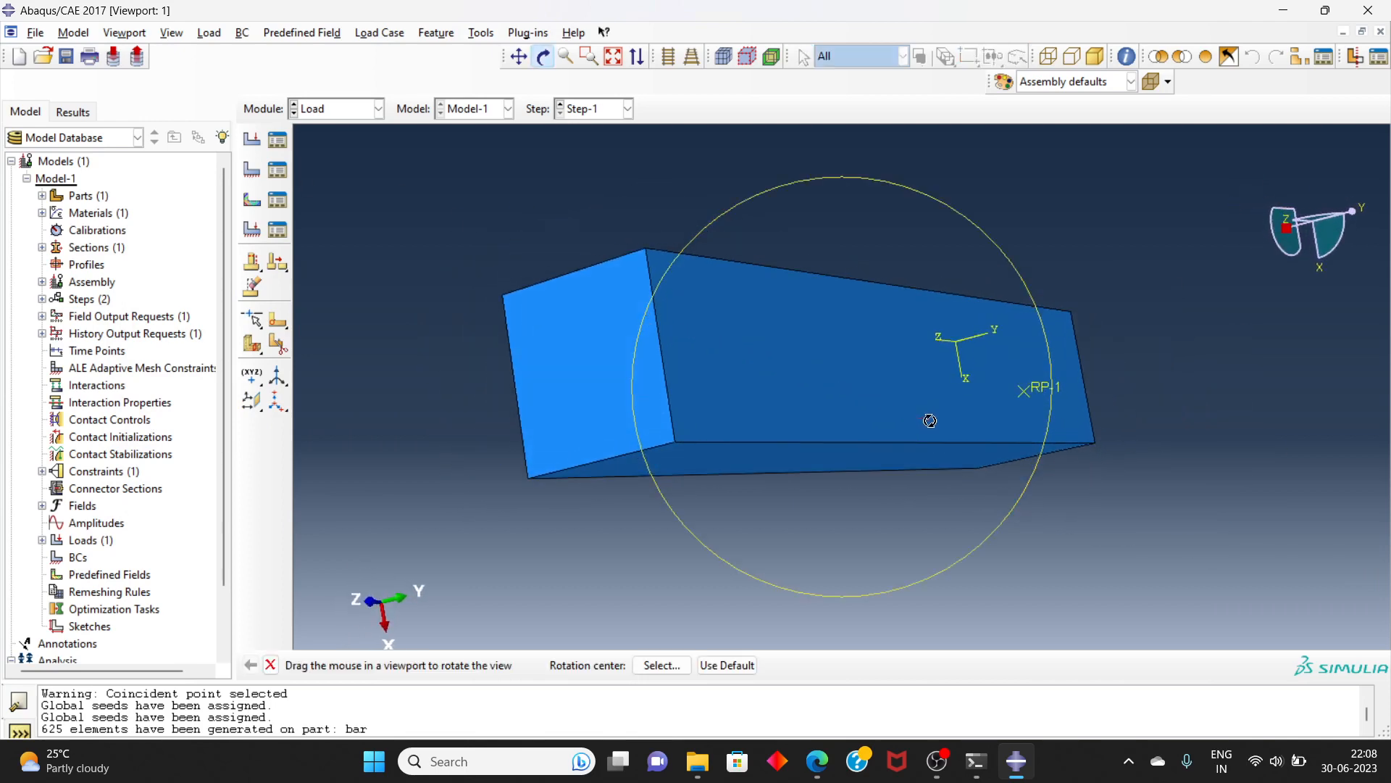
left_click(277, 169)
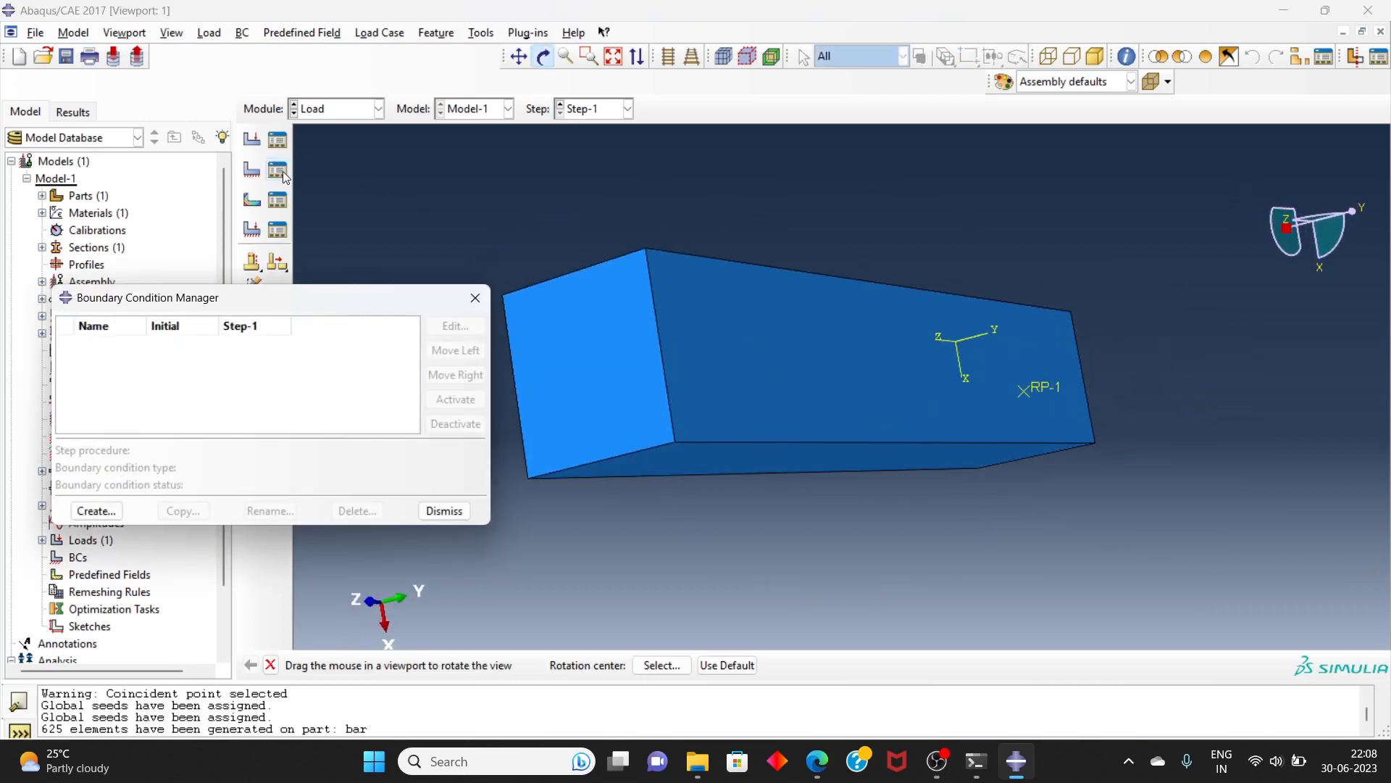
left_click(101, 510)
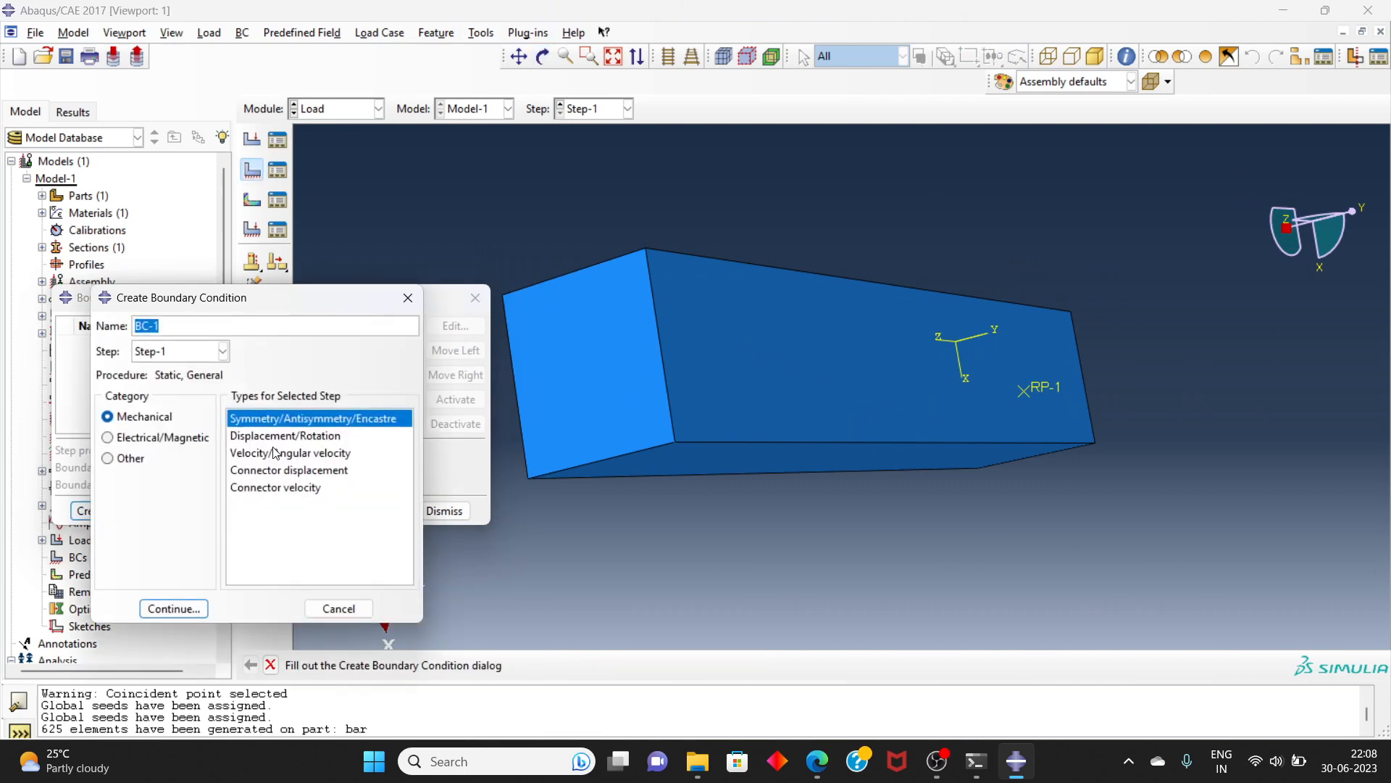
left_click(186, 610)
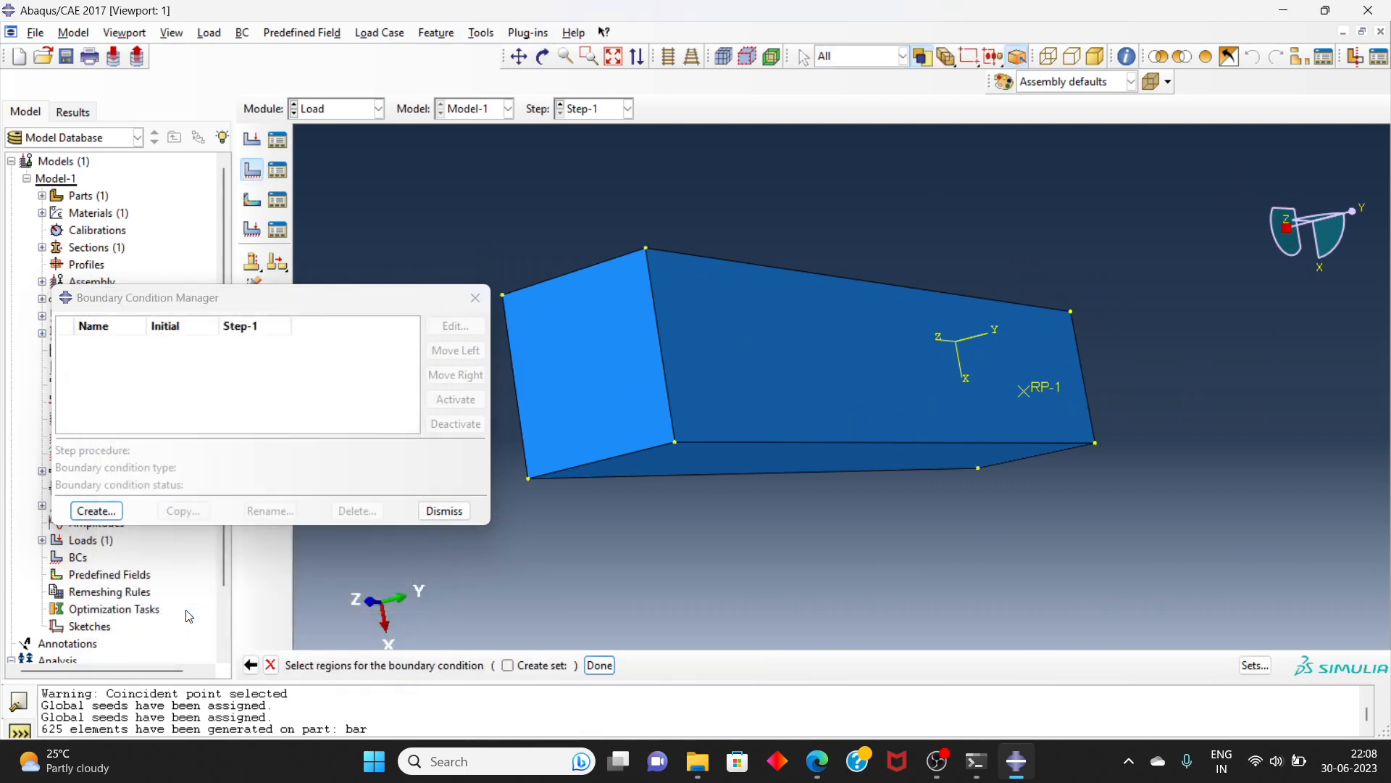
left_click(571, 430)
left_click(600, 665)
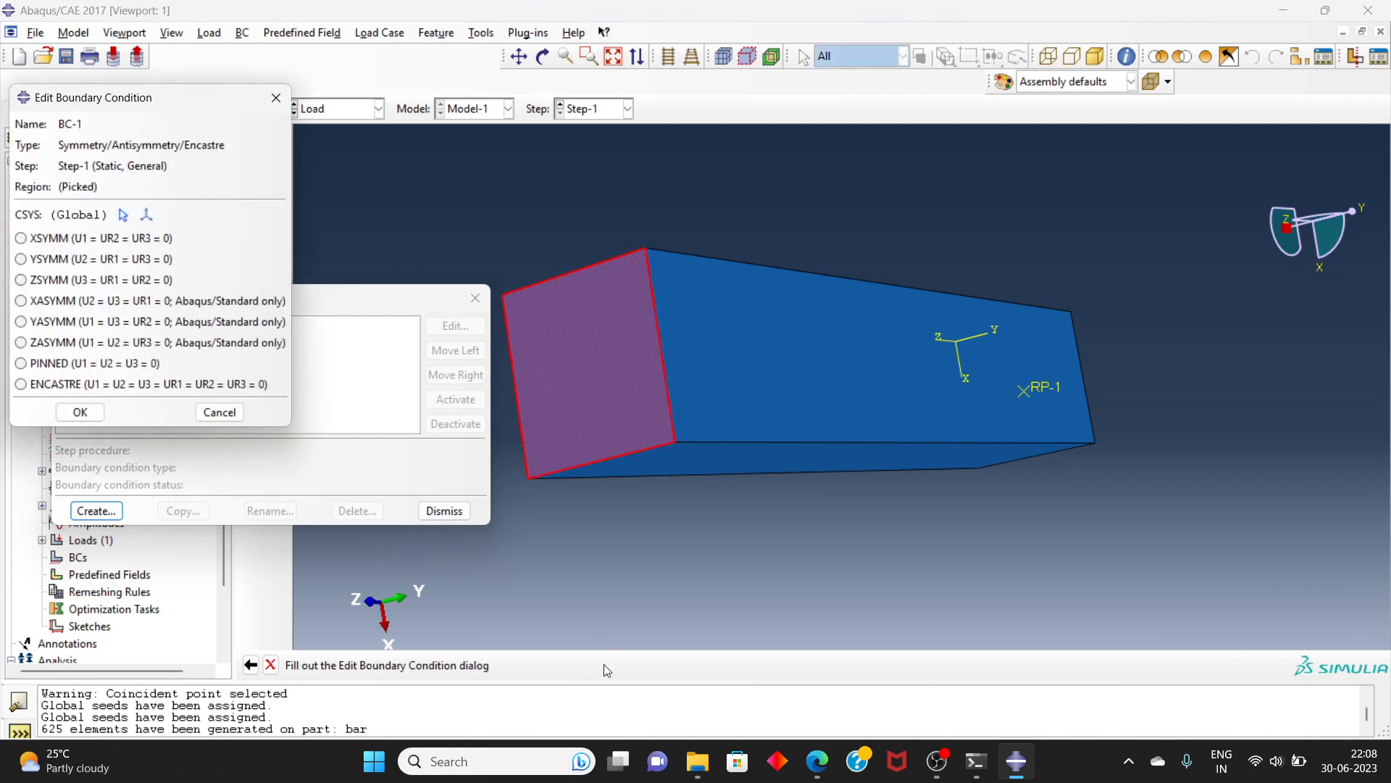
left_click(89, 382)
left_click(82, 412)
left_click(445, 511)
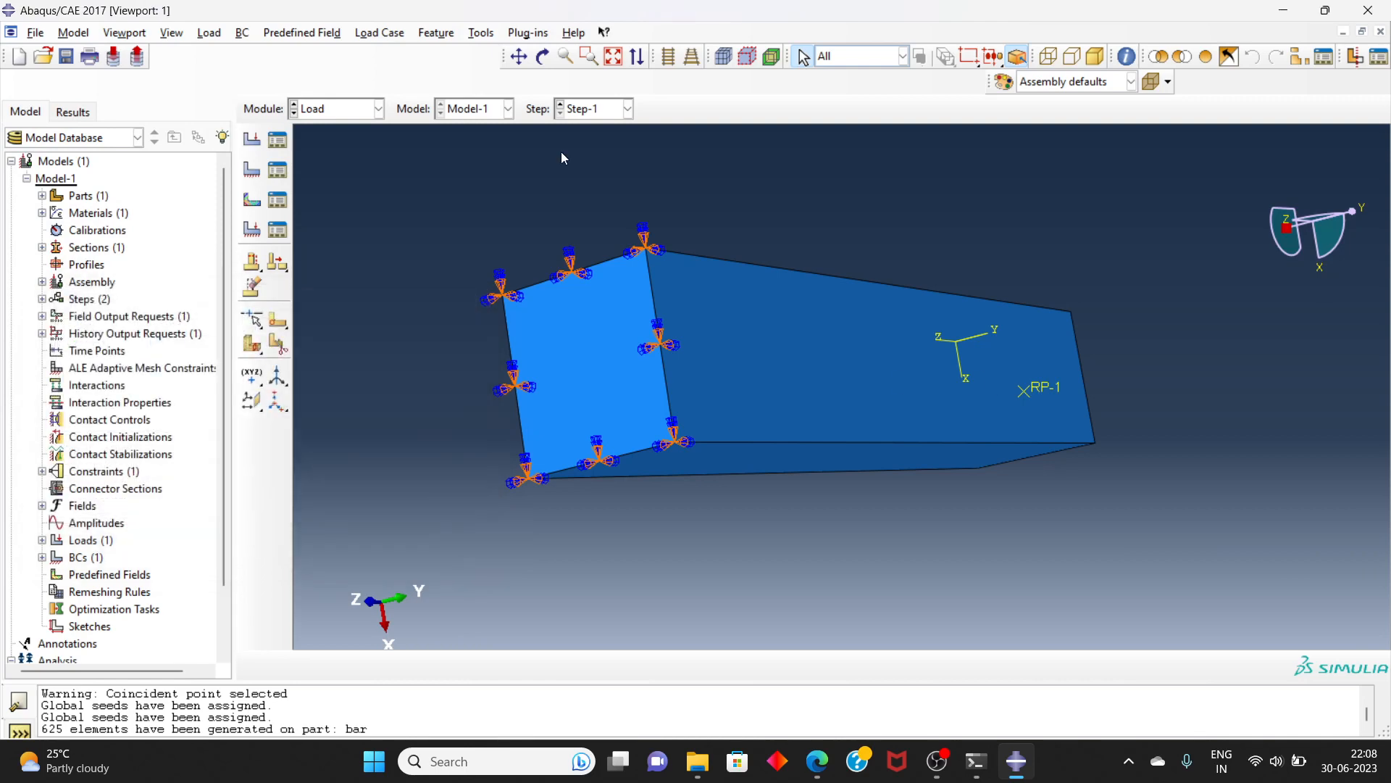
Step: Switch to the Job module and create a job named bar_Tension from Model-1
left_click(542, 57)
left_click_drag(653, 153, 854, 324)
left_click(543, 58)
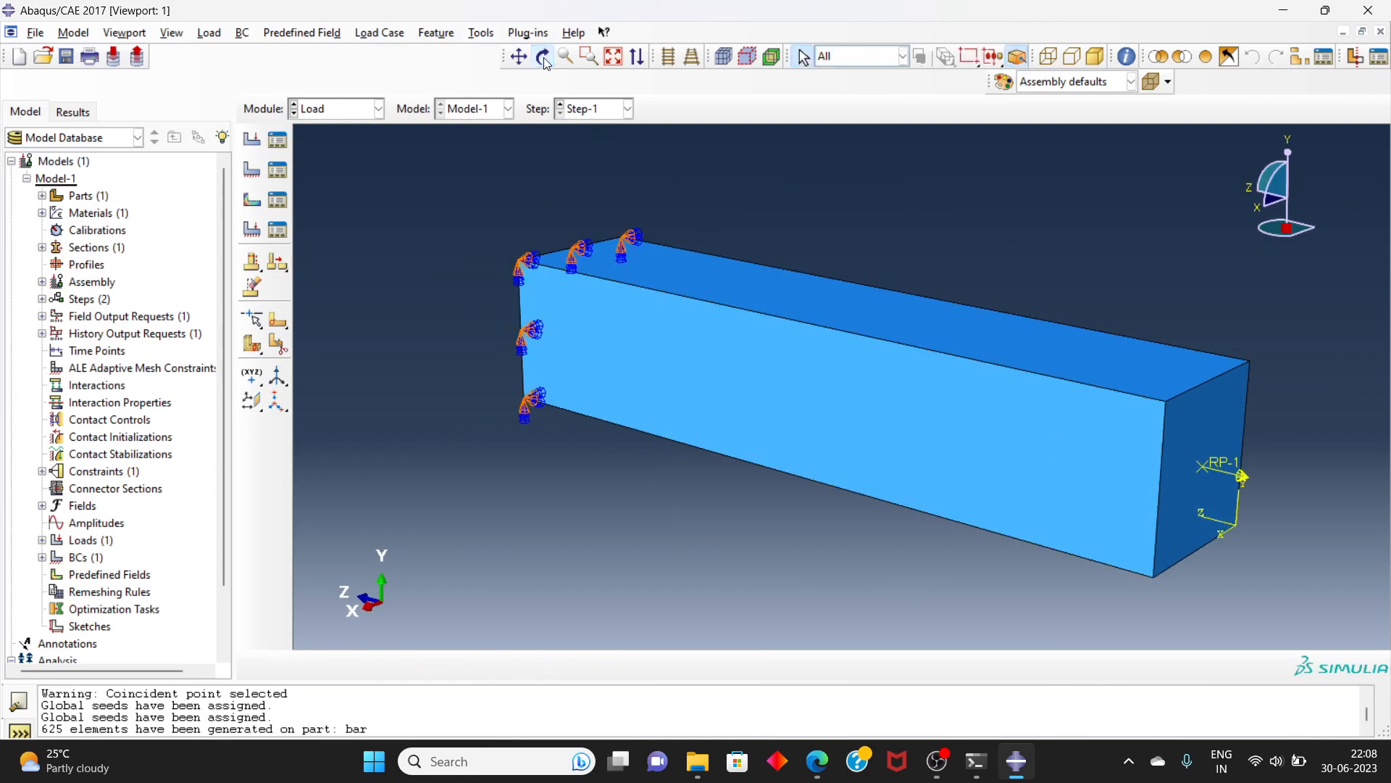
left_click(351, 111)
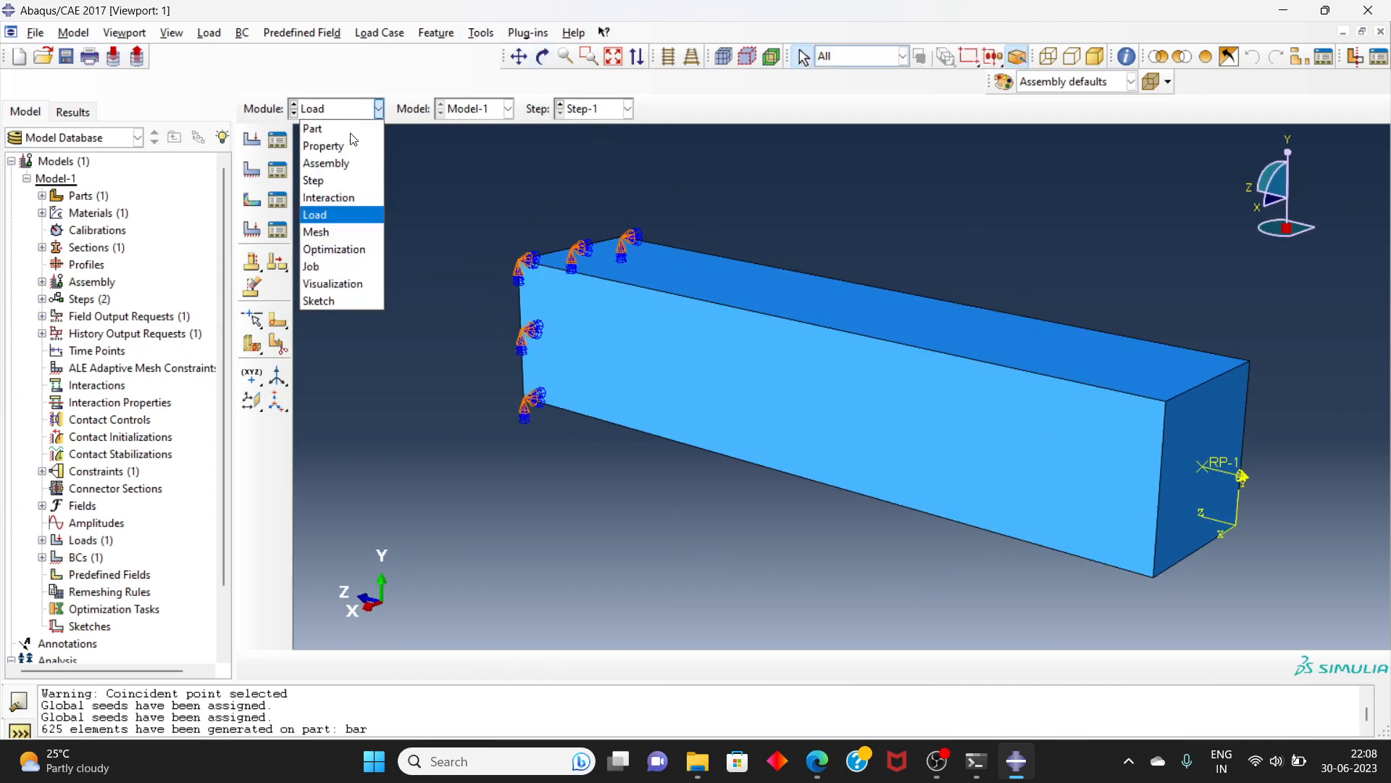
left_click(341, 267)
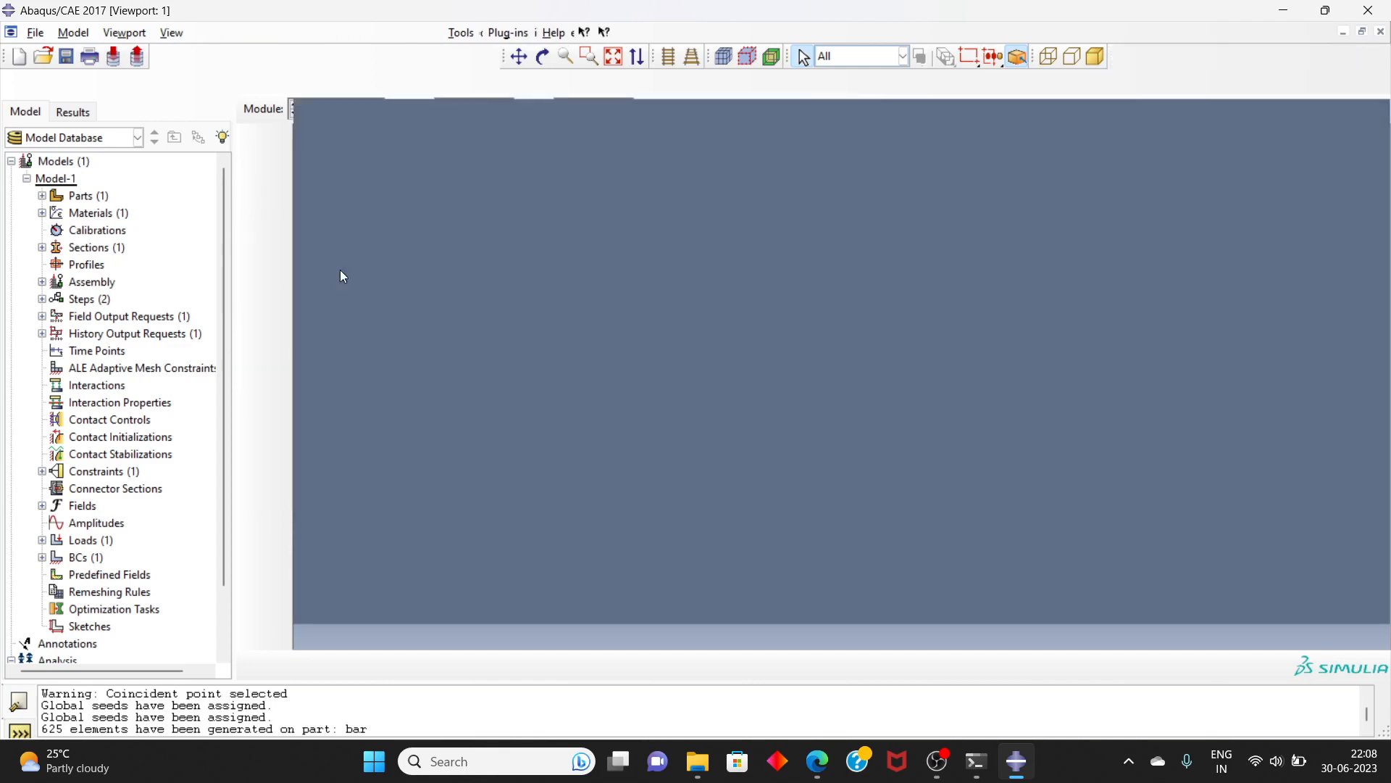
left_click(284, 123)
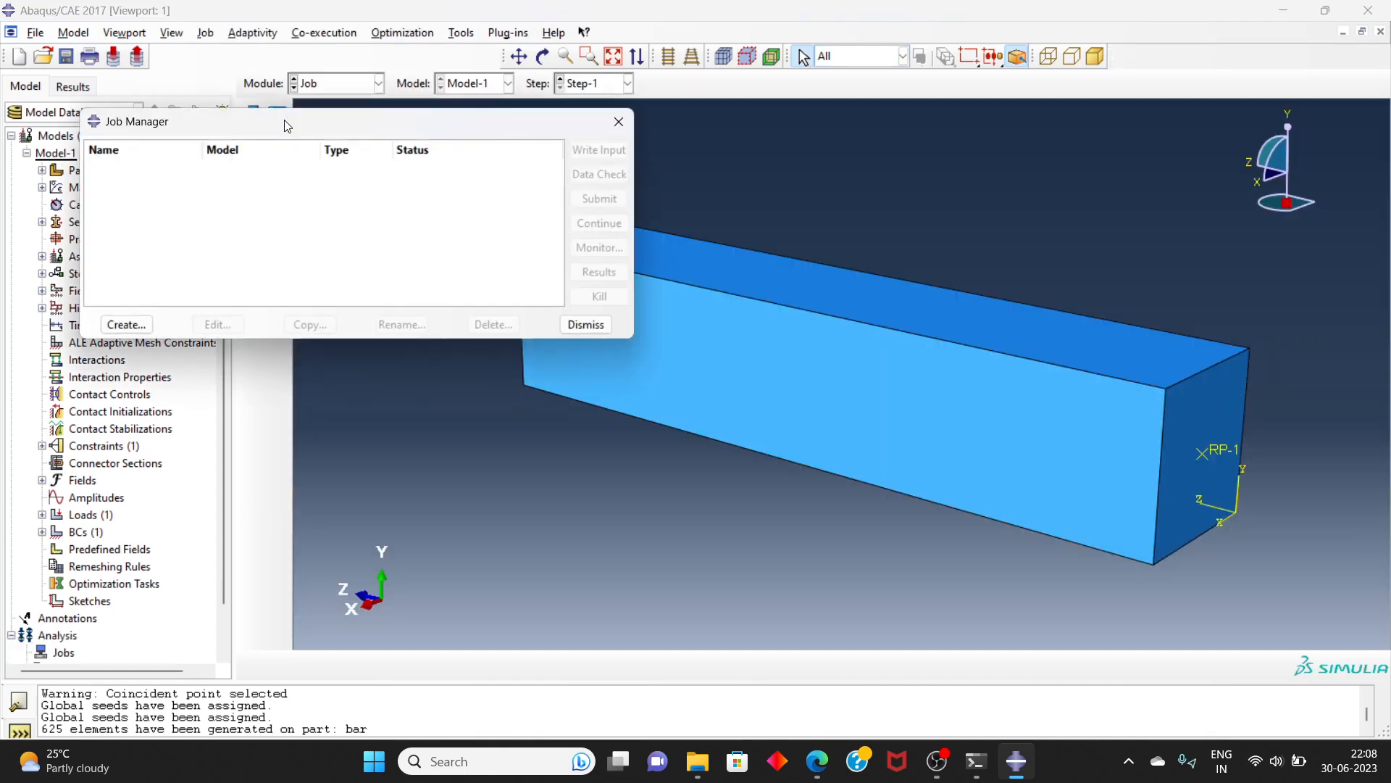
left_click(136, 327)
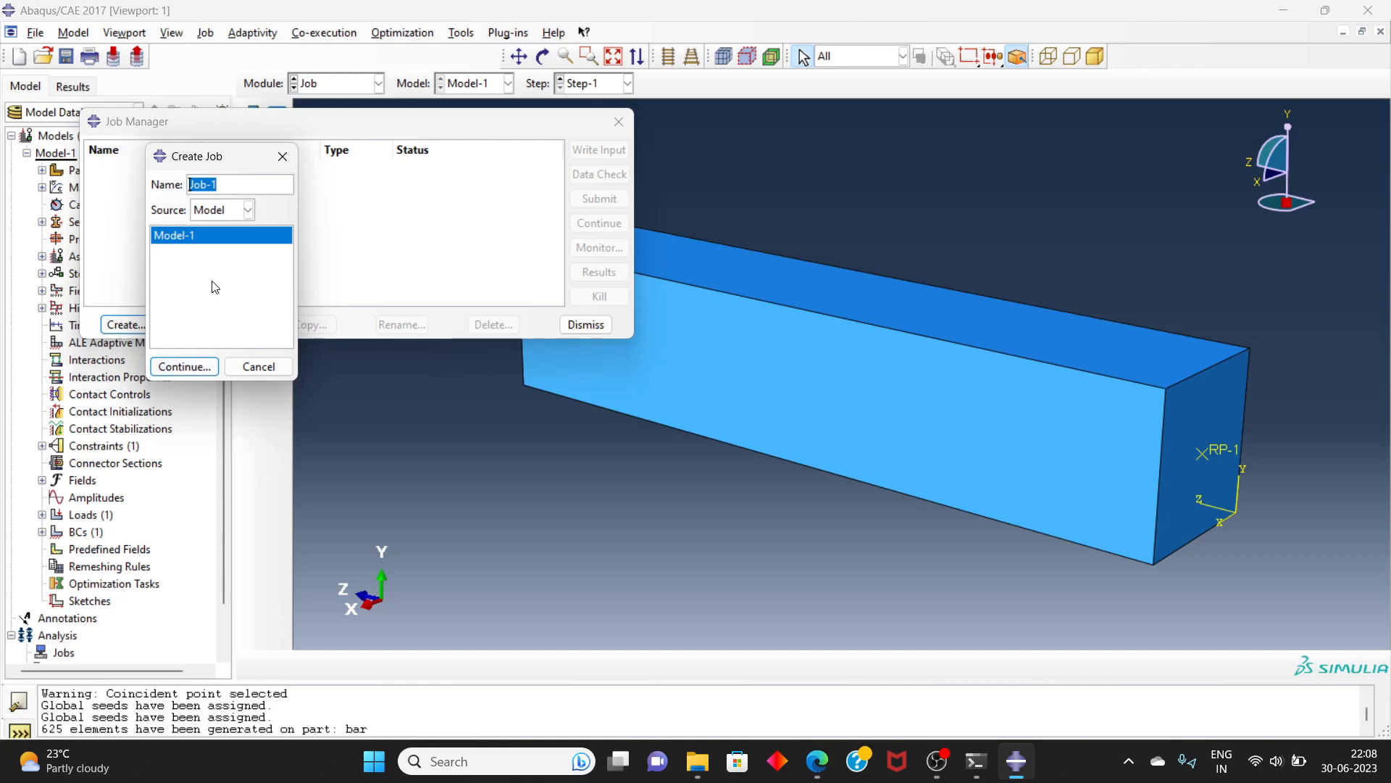
type("bar")
type("_Test")
type("sion")
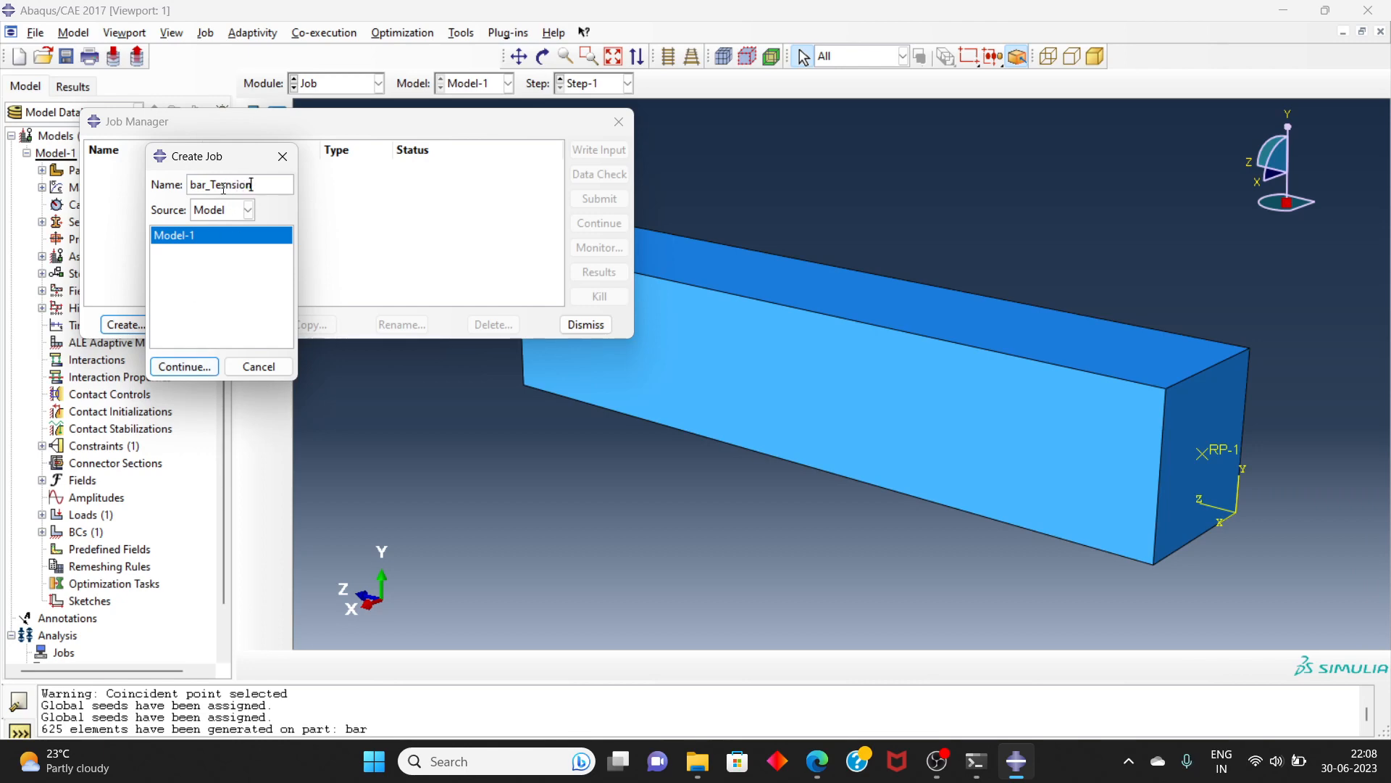
left_click(223, 186)
key("BackSpace")
left_click(190, 366)
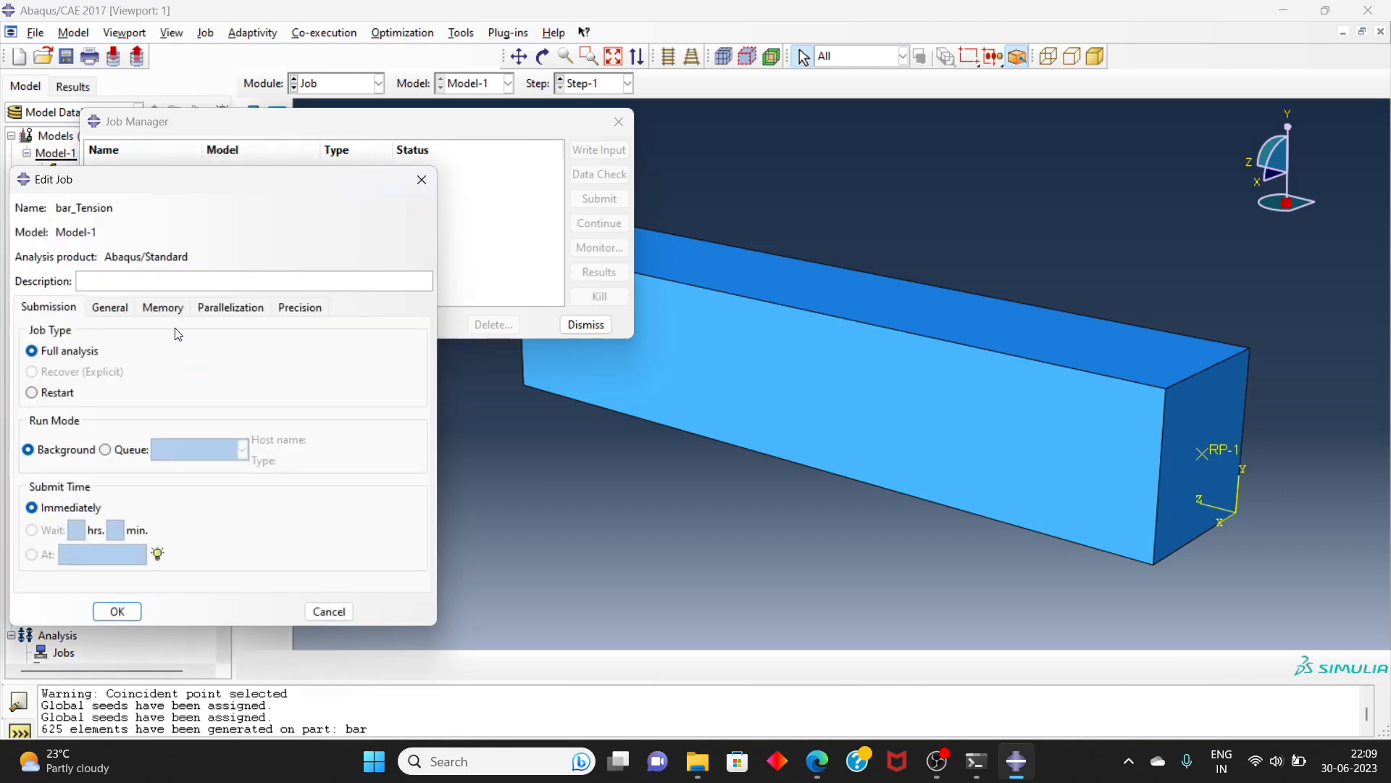
Step: Set the job's maximum preprocessor and analysis memory to 80 % of physical memory and accept the job settings
left_click(163, 308)
left_click(279, 425)
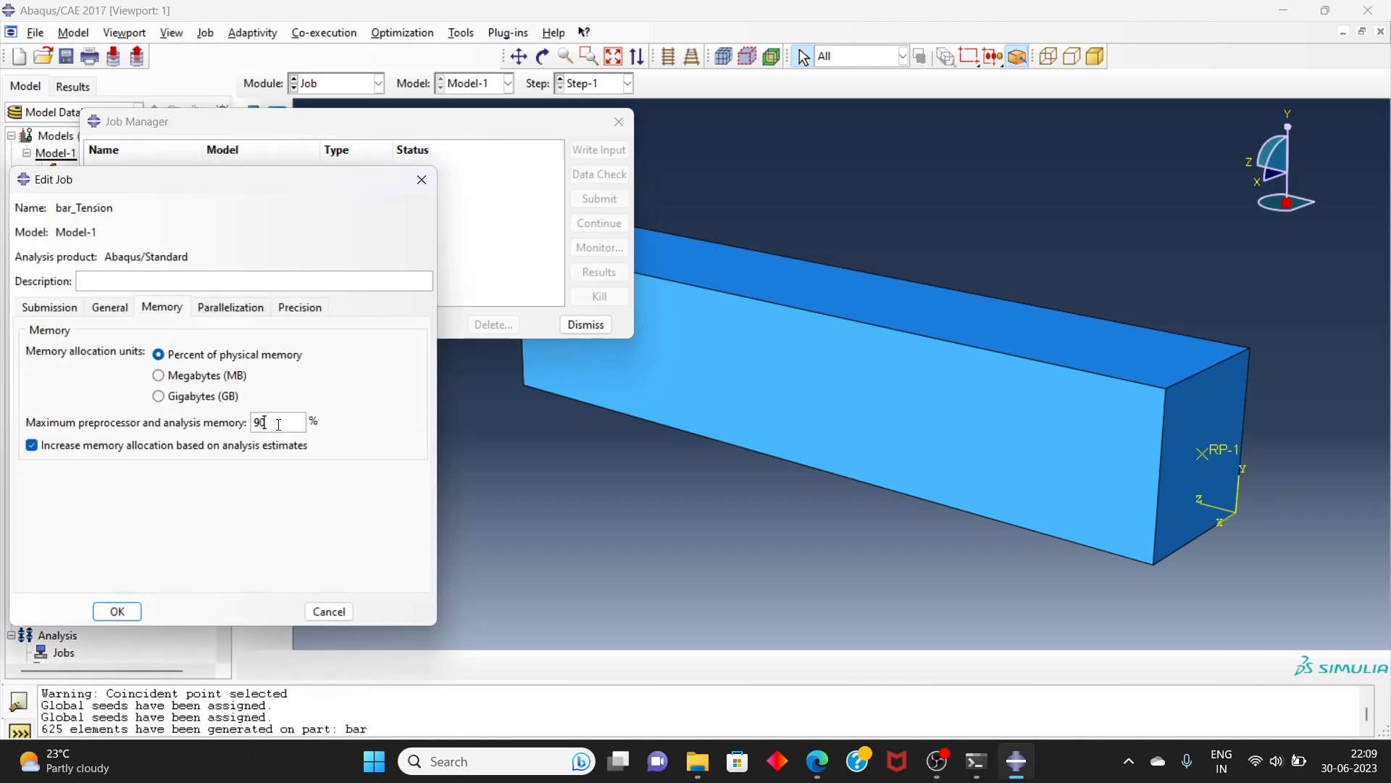
type("80")
left_click(118, 613)
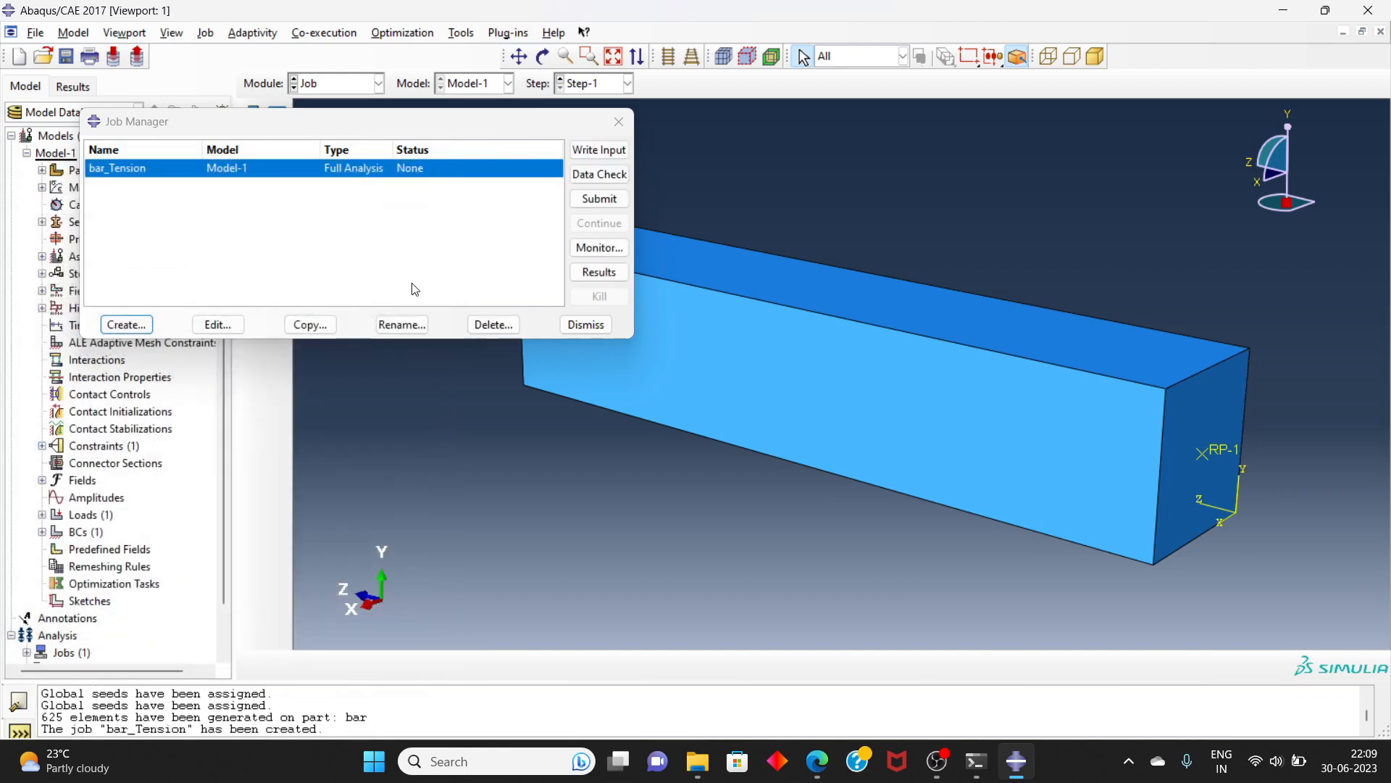
Step: Submit the bar_Tension job for analysis, enlarge the message area and check the run in the job monitor
left_click(610, 203)
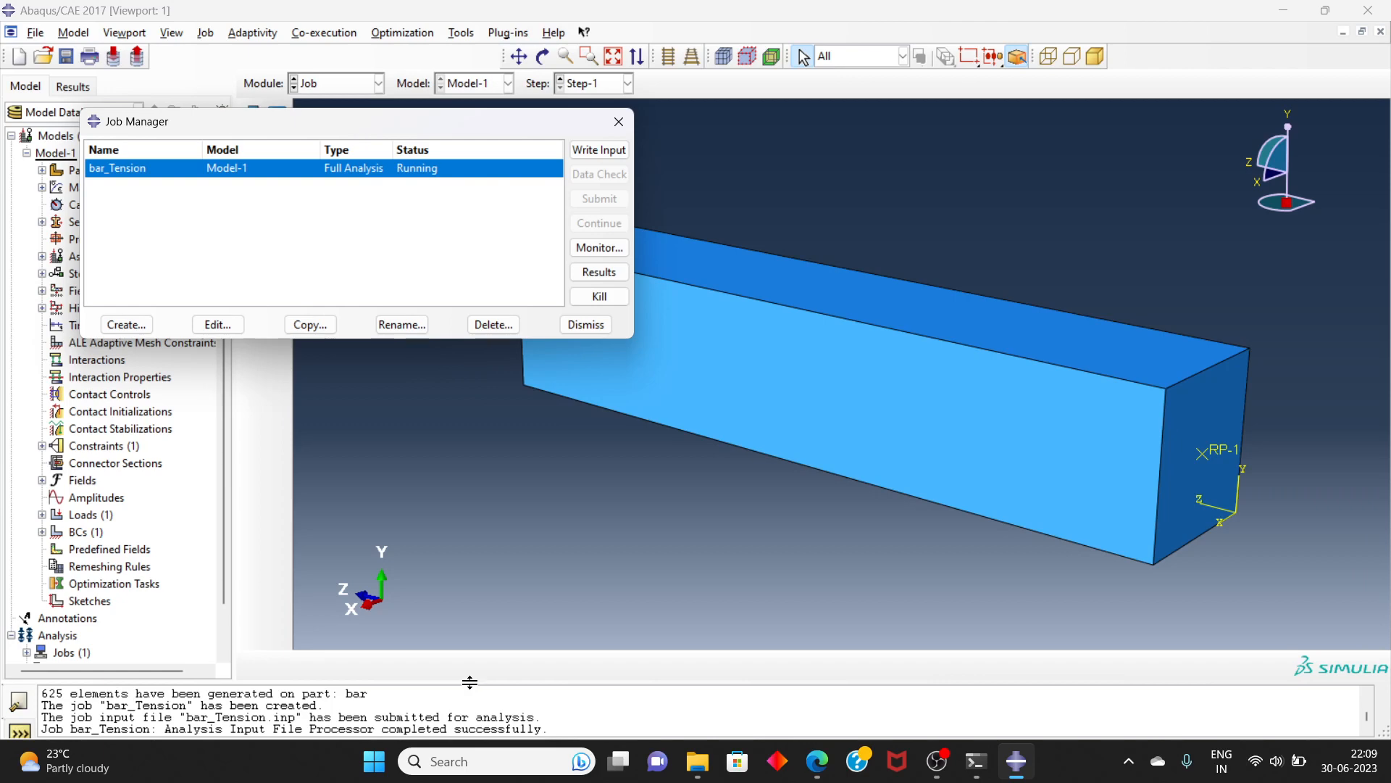
left_click_drag(470, 682, 469, 605)
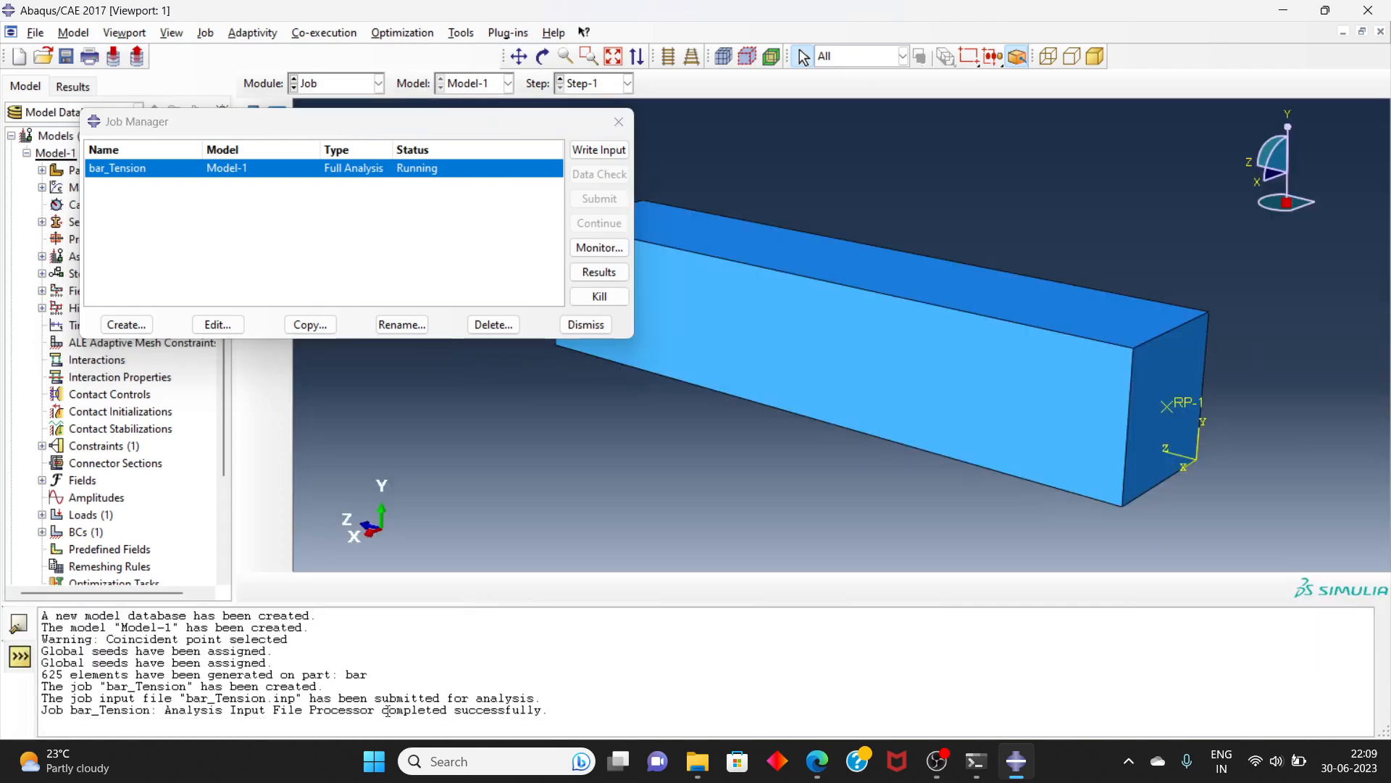
left_click(599, 247)
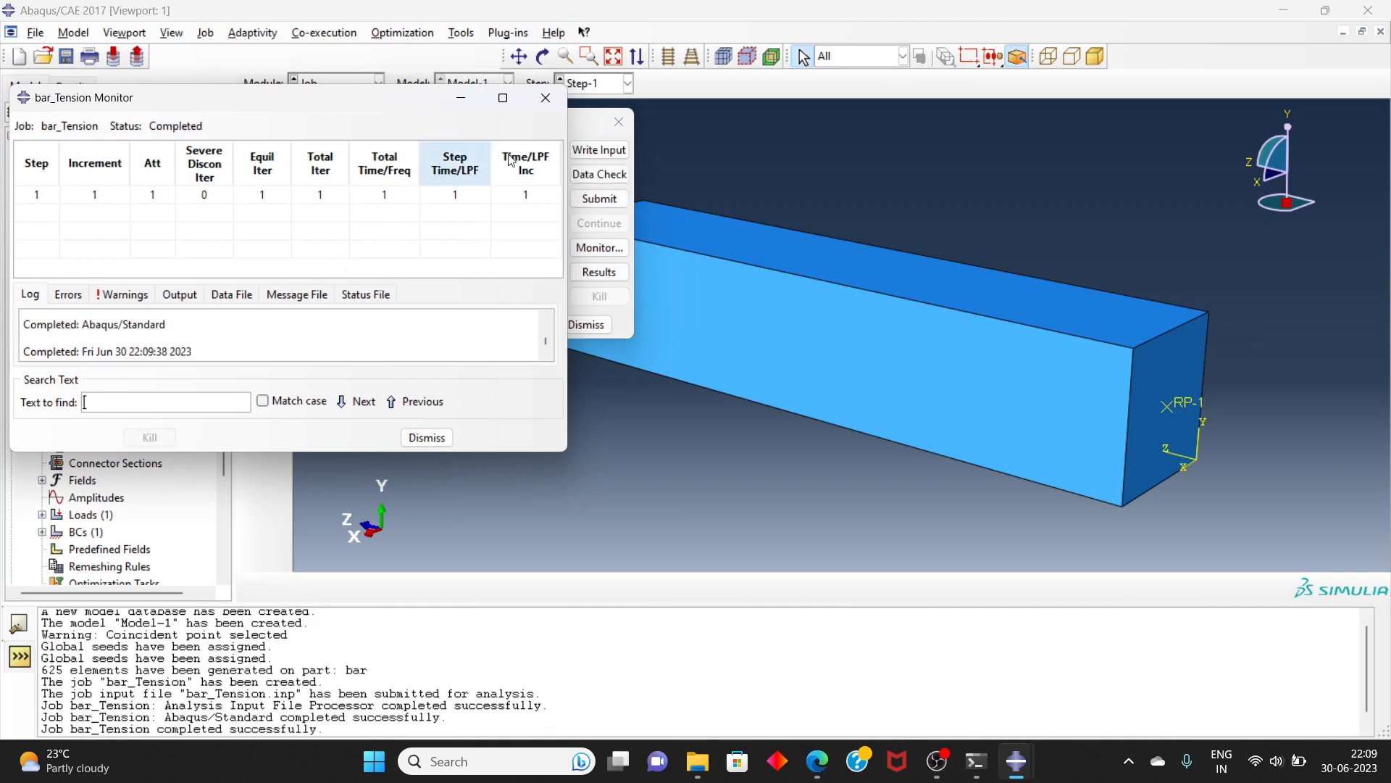
left_click(546, 97)
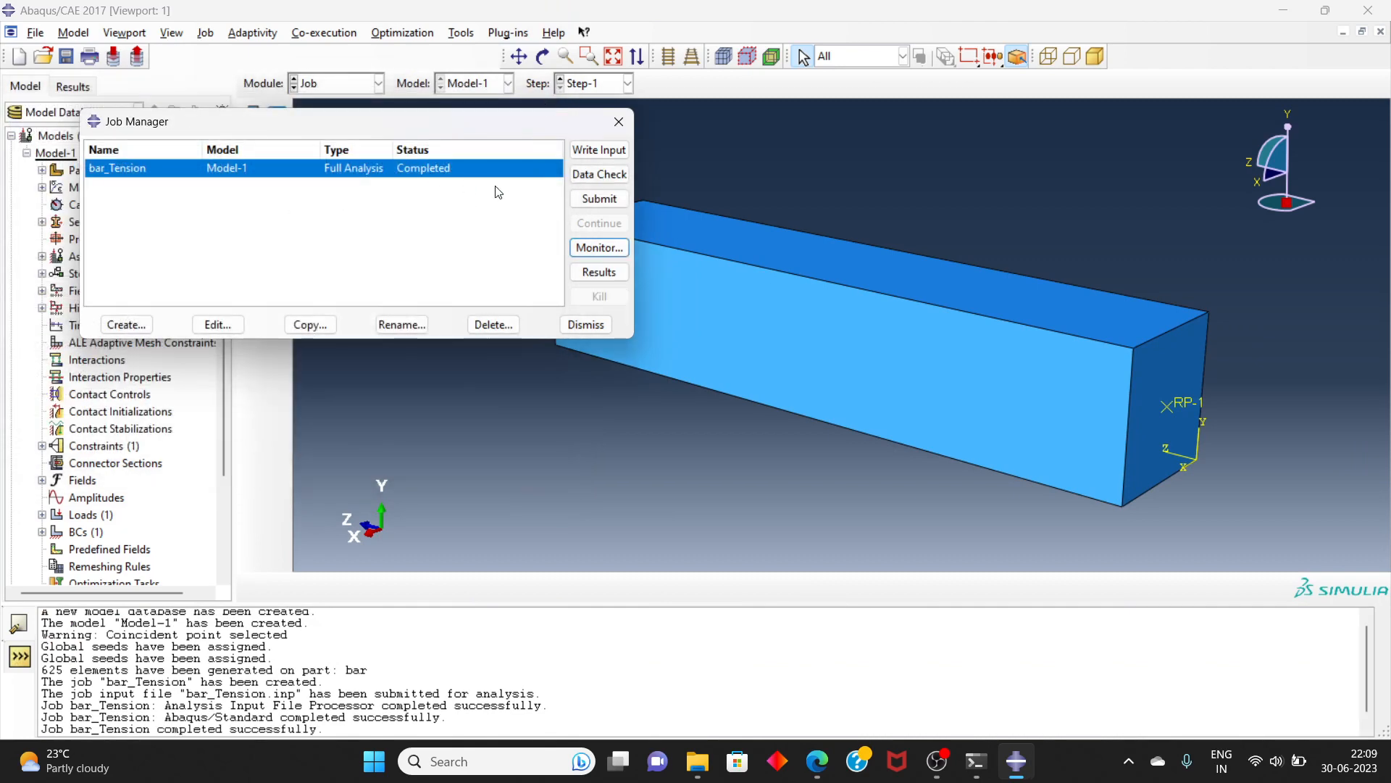
Step: Open the results of the bar_Tension job and plot the Mises stress contours on the deformed bar
left_click(604, 272)
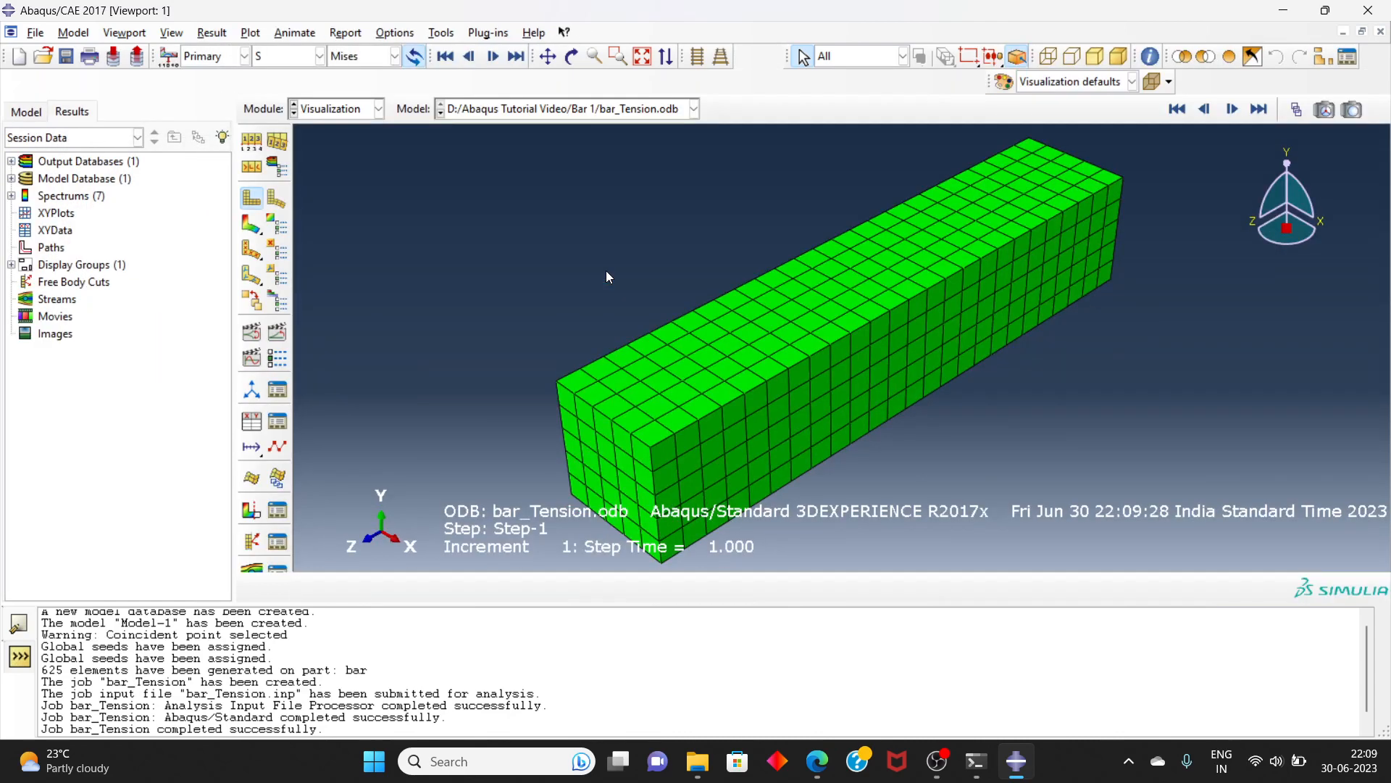
left_click(248, 226)
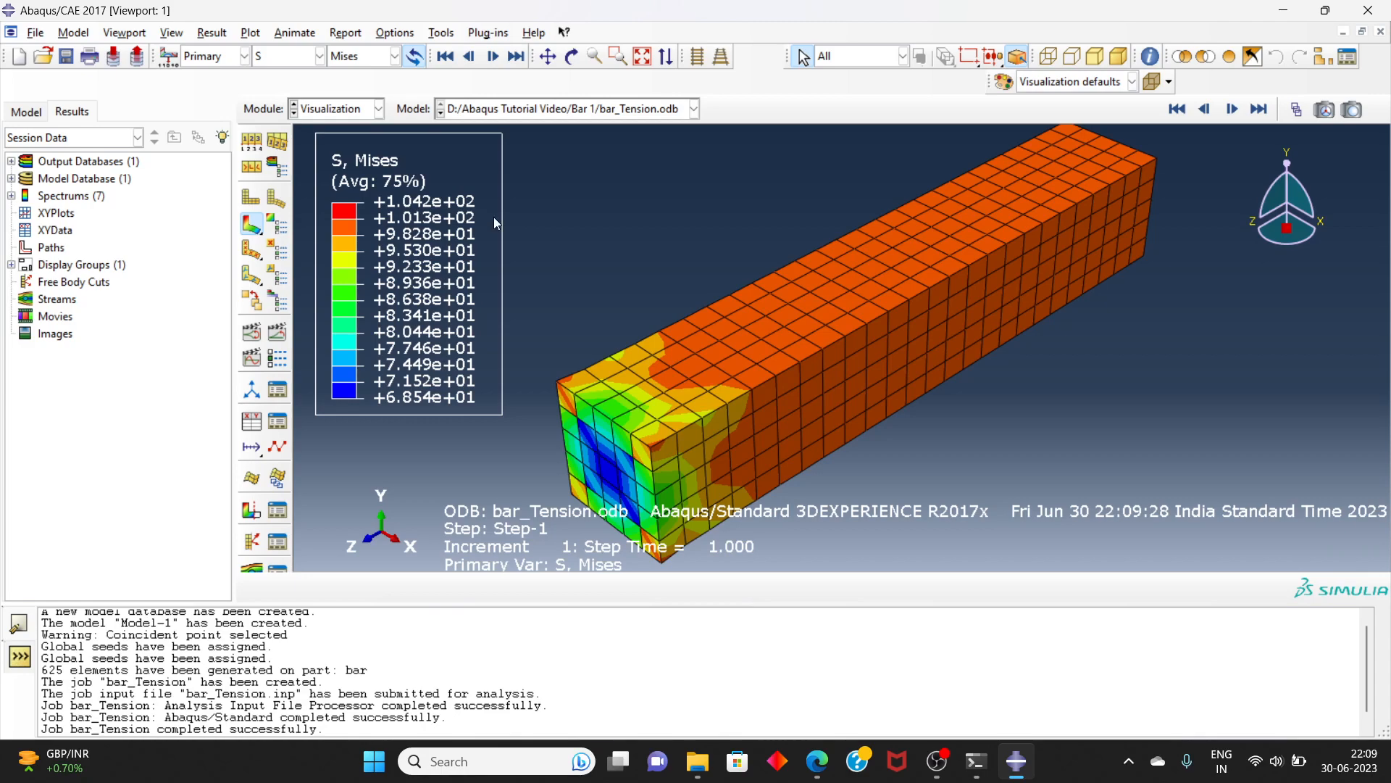
left_click(572, 56)
left_click_drag(742, 299, 854, 393)
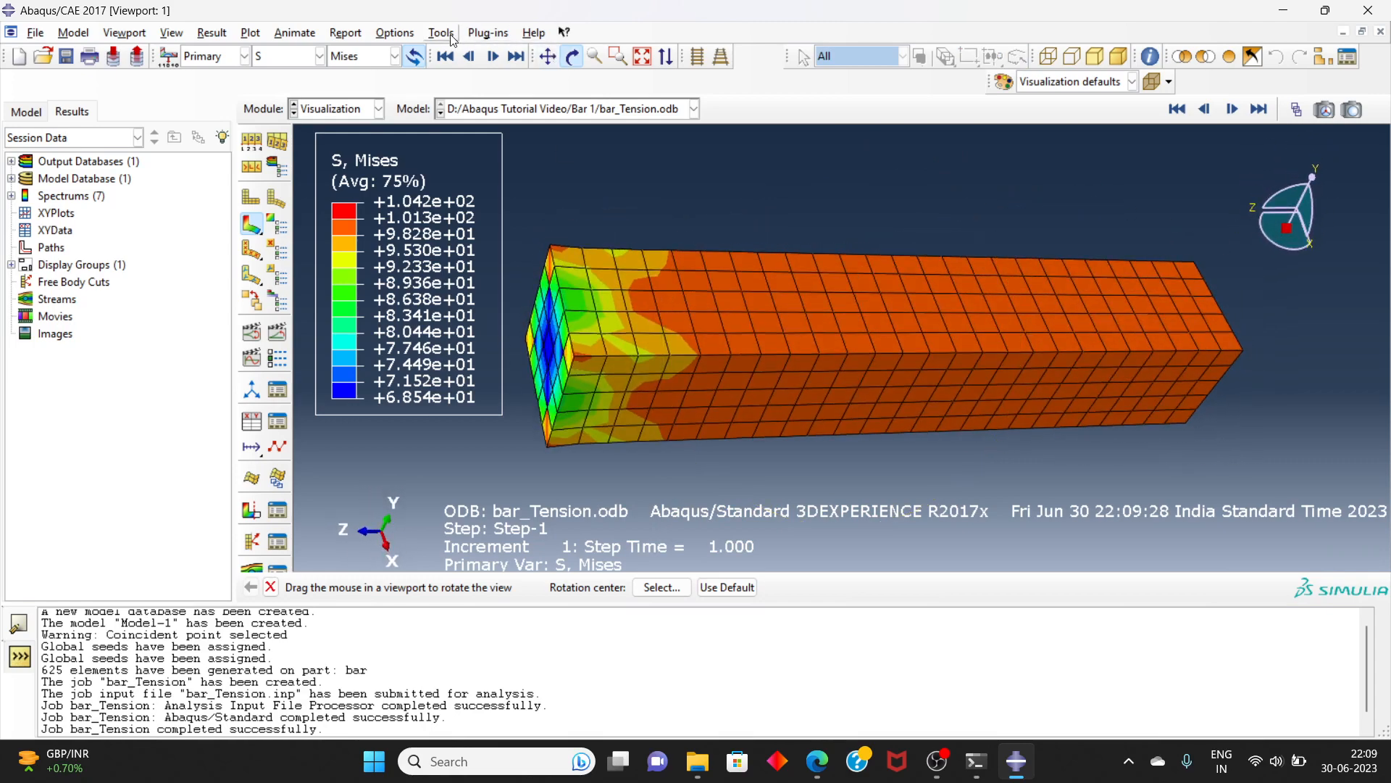
Step: Examine the displacement contours of the bar, first as U magnitude and then as the axial component U3
left_click(318, 56)
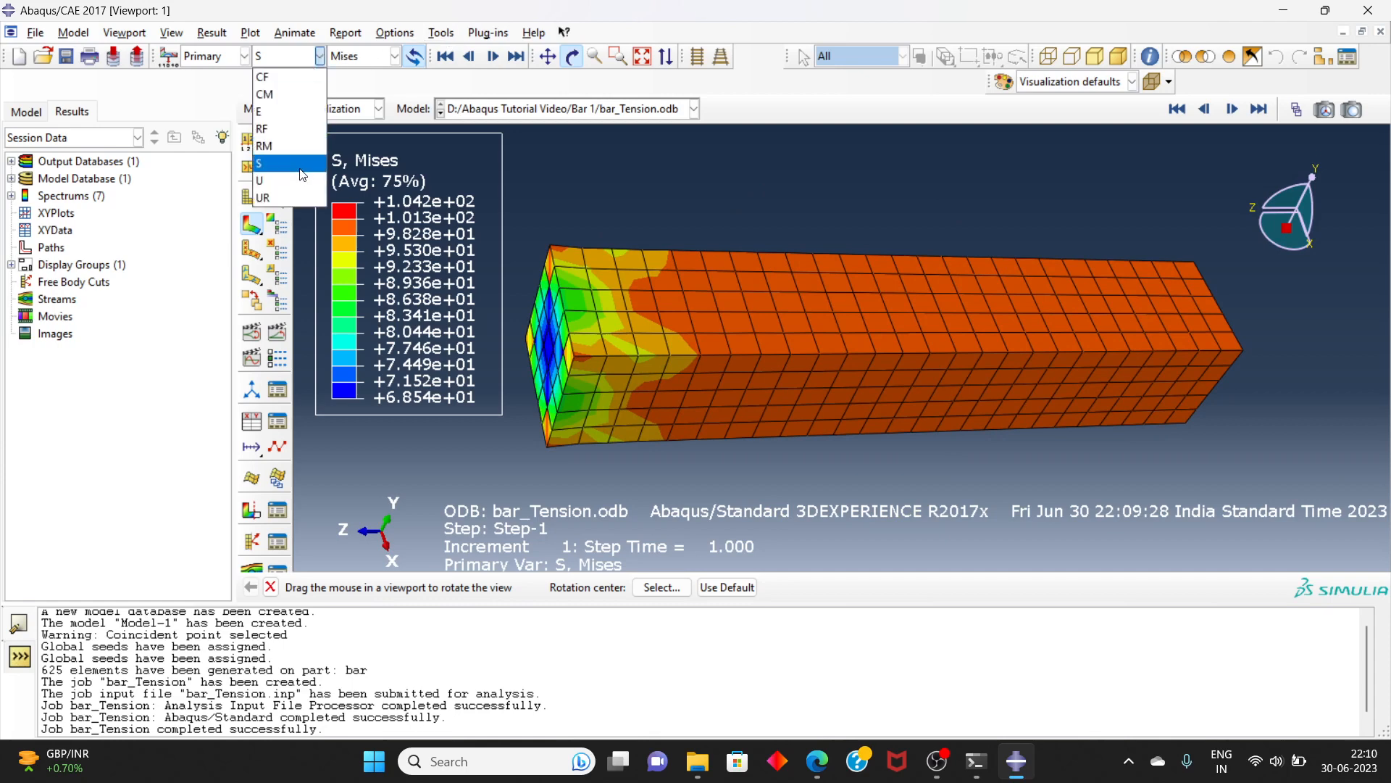
left_click(303, 189)
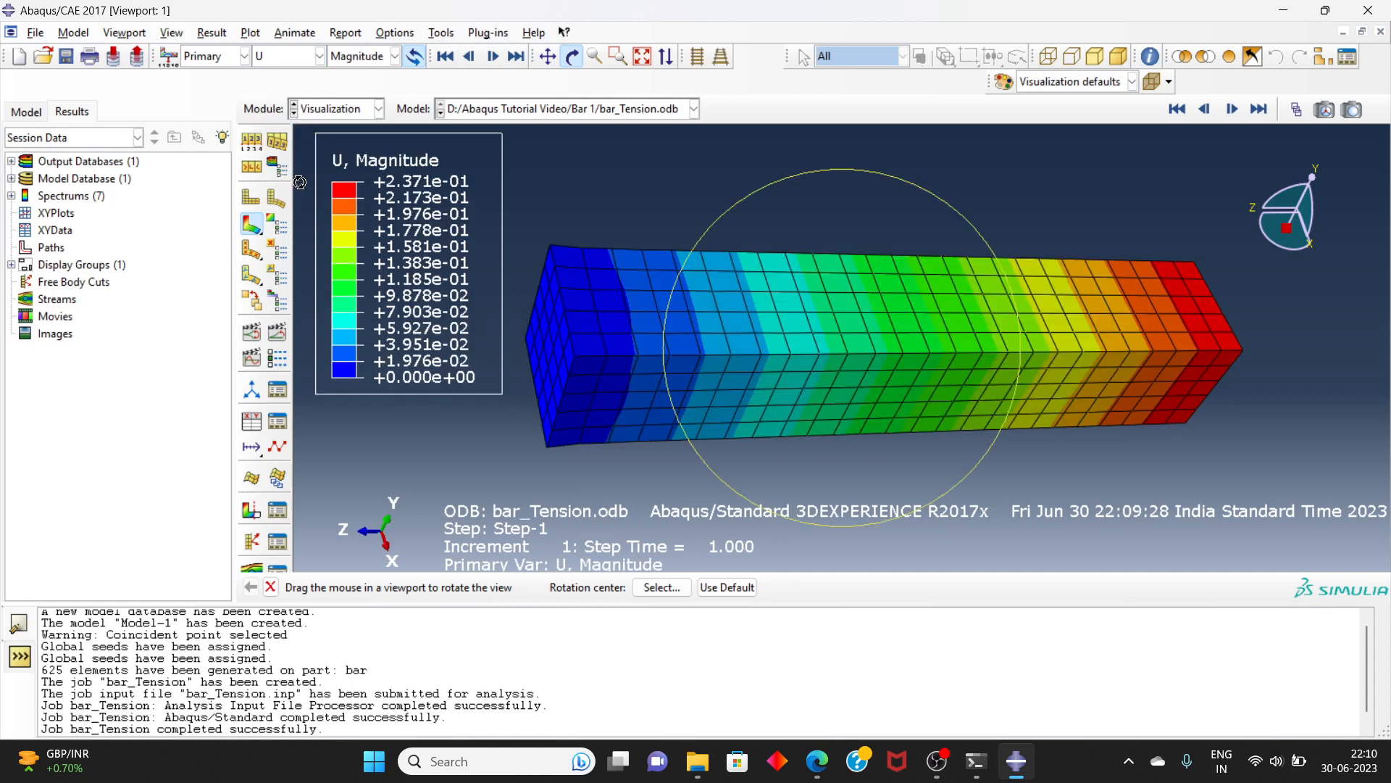
left_click(395, 57)
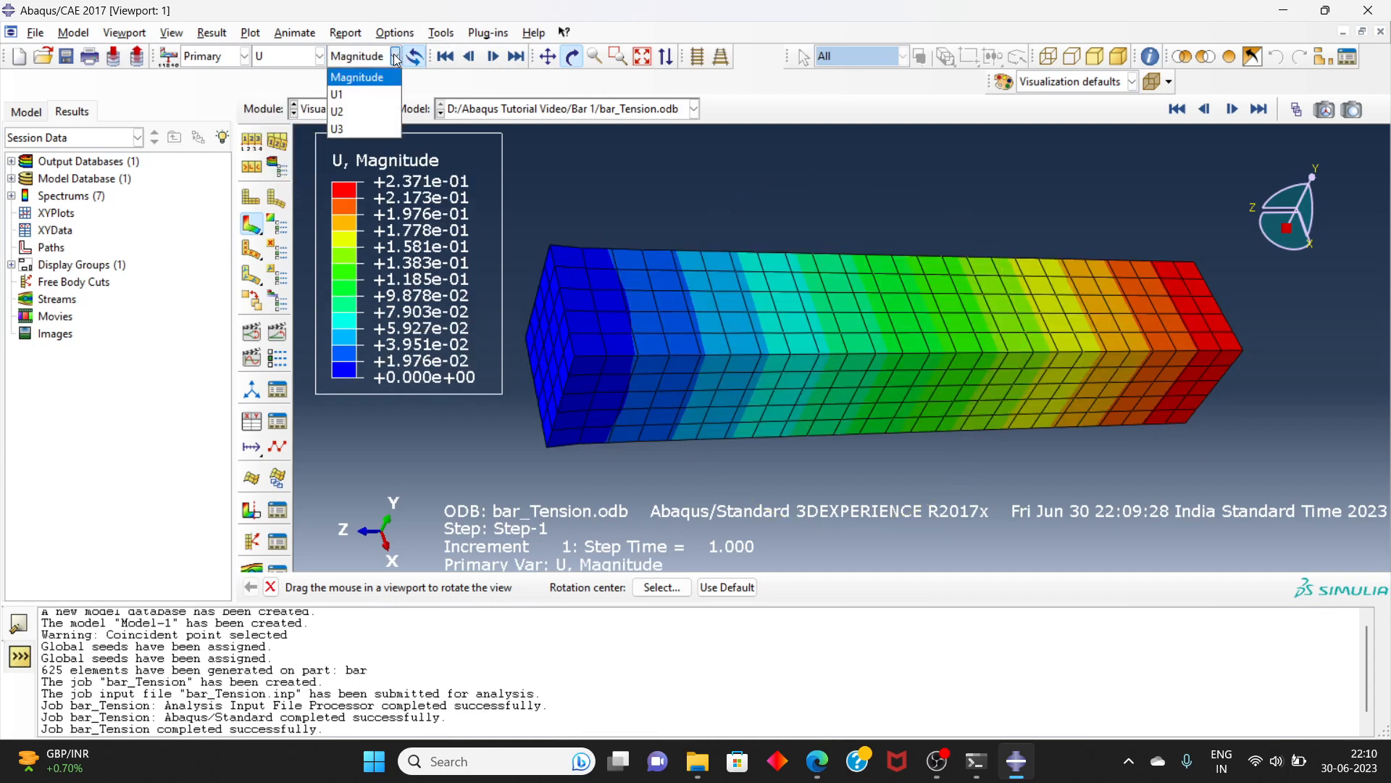
left_click(388, 129)
left_click_drag(907, 303, 851, 357)
left_click(396, 58)
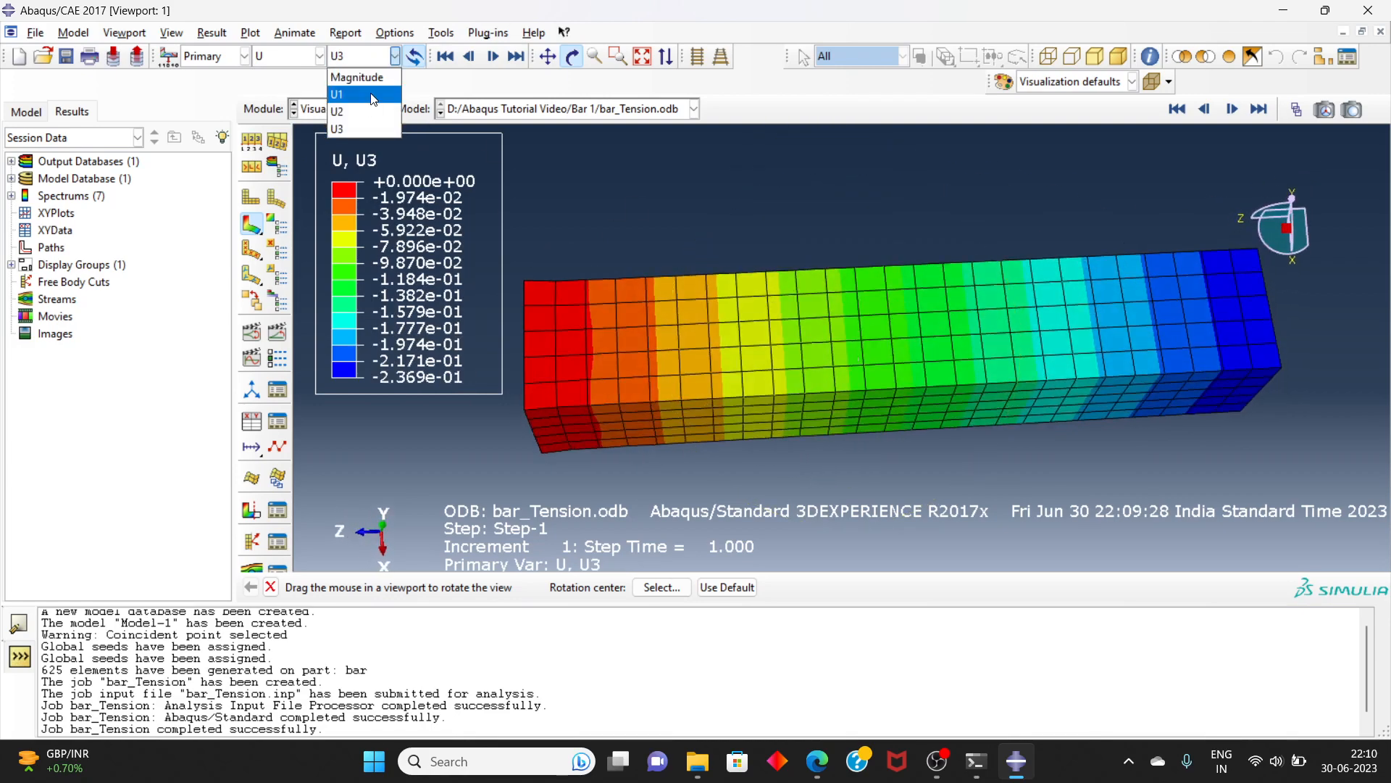
Step: Change the contour plot to stress S with component S11 and inspect it along the bar
left_click(299, 57)
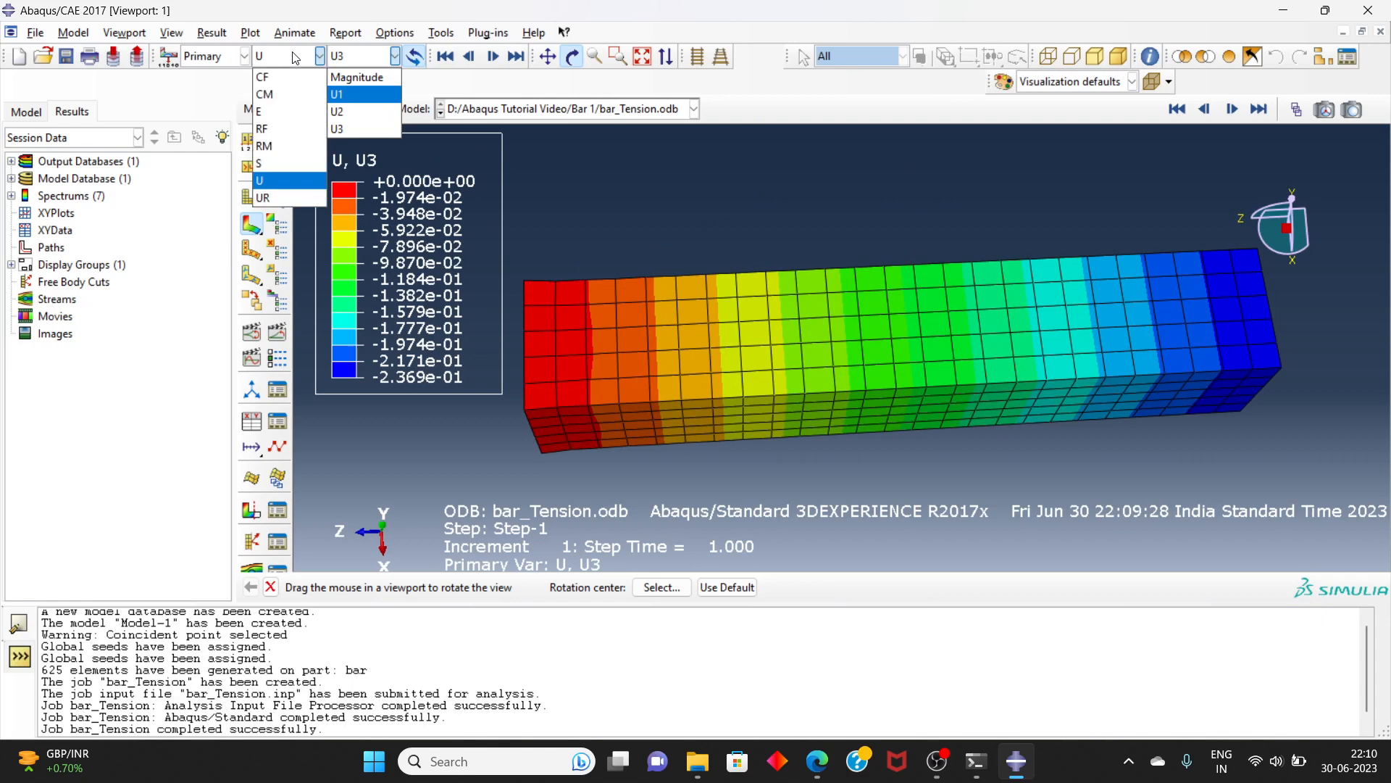
left_click(283, 166)
left_click(376, 58)
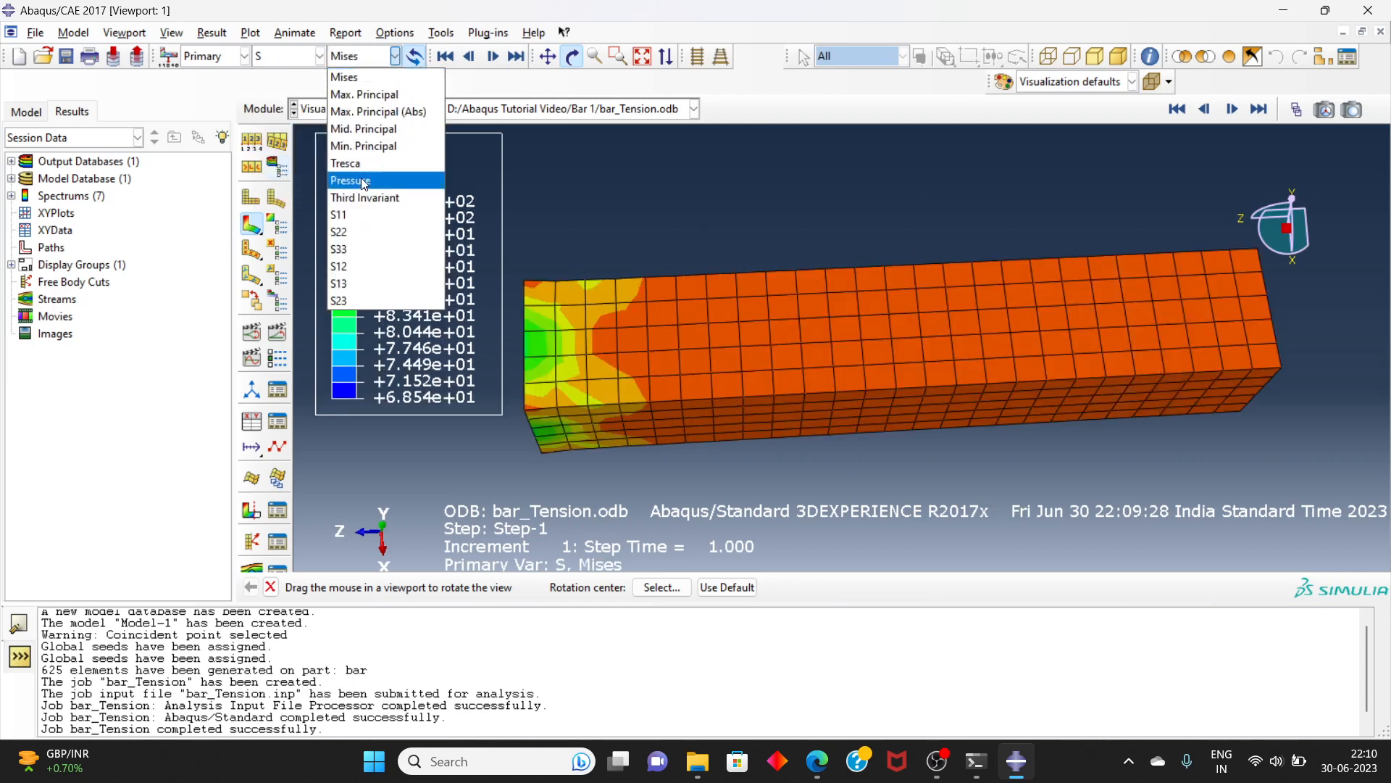
left_click(351, 215)
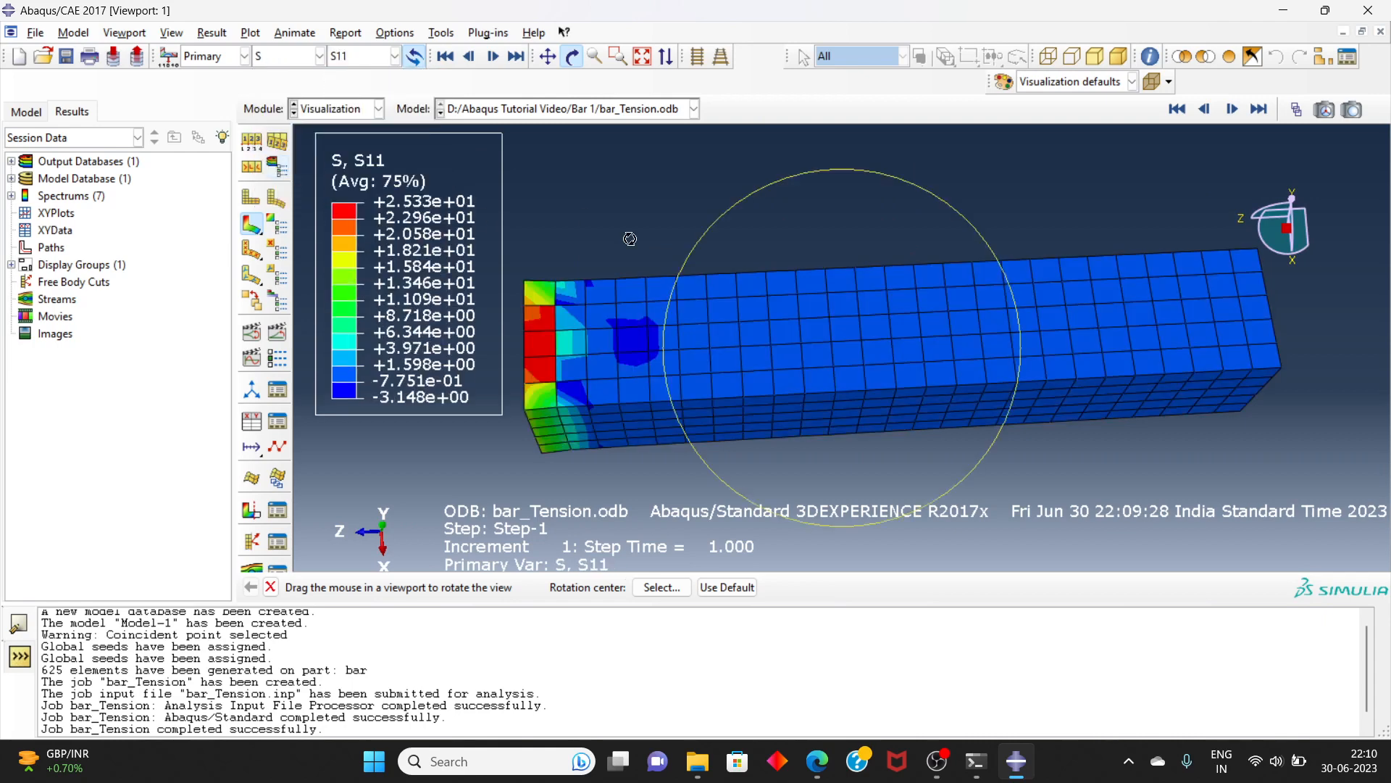
left_click_drag(629, 238, 611, 281)
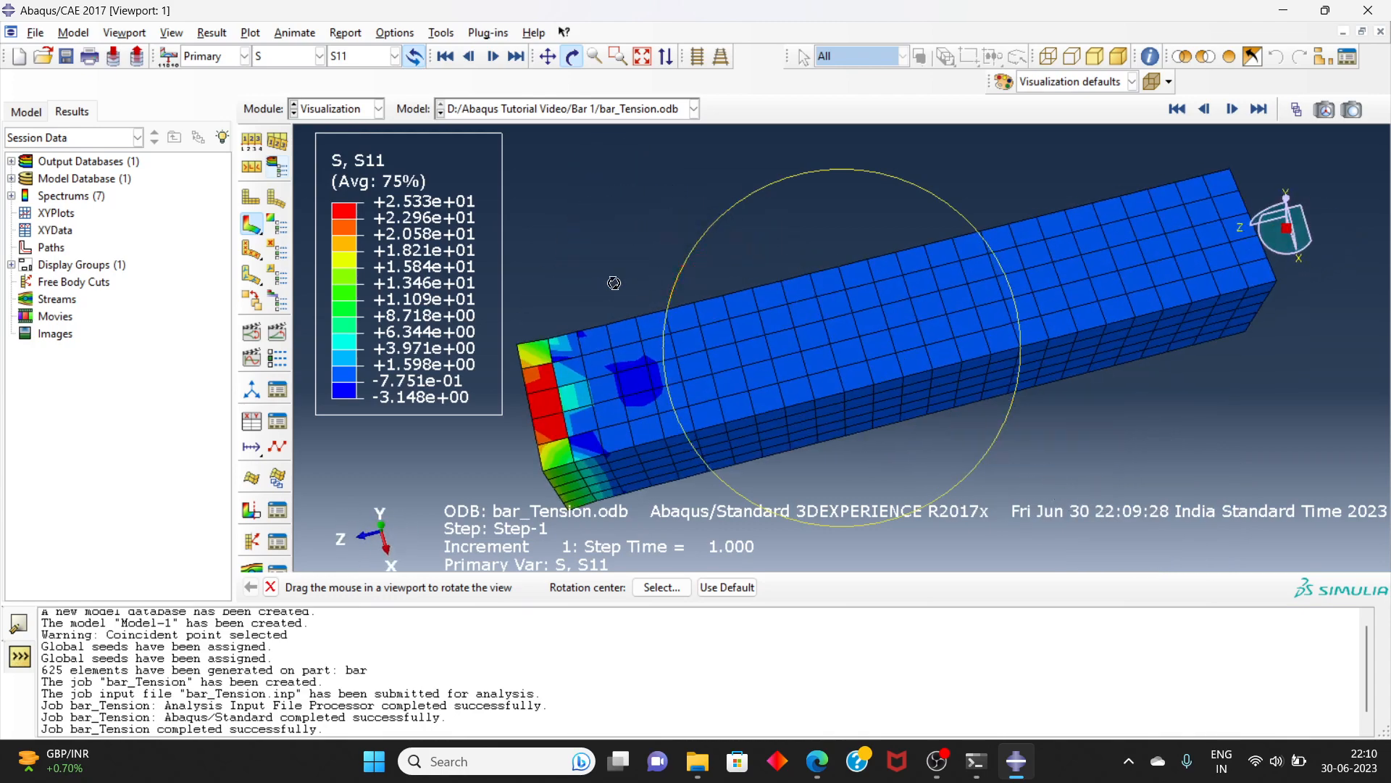
Step: Return the stress contour plot to Mises and inspect the bar from another angle
left_click(372, 62)
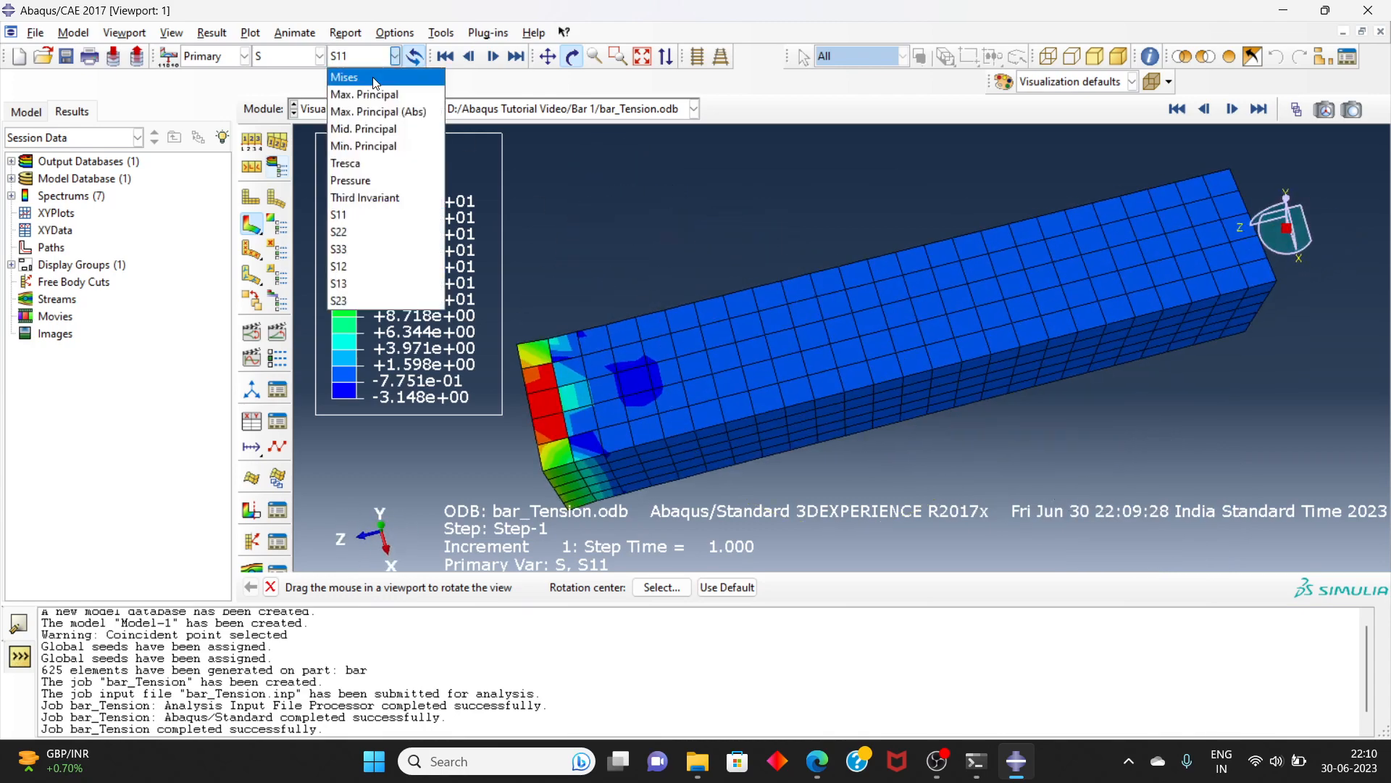
left_click(370, 83)
left_click_drag(817, 290, 757, 303)
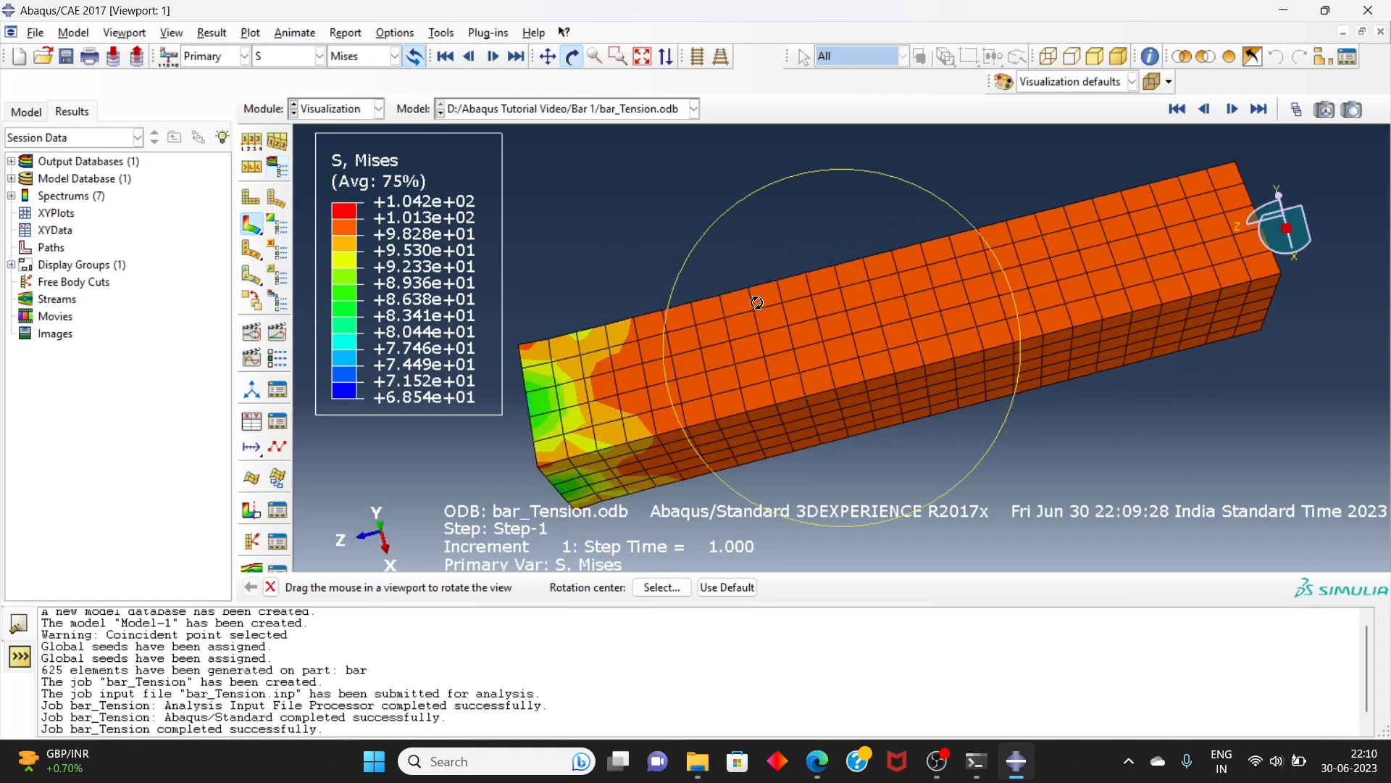